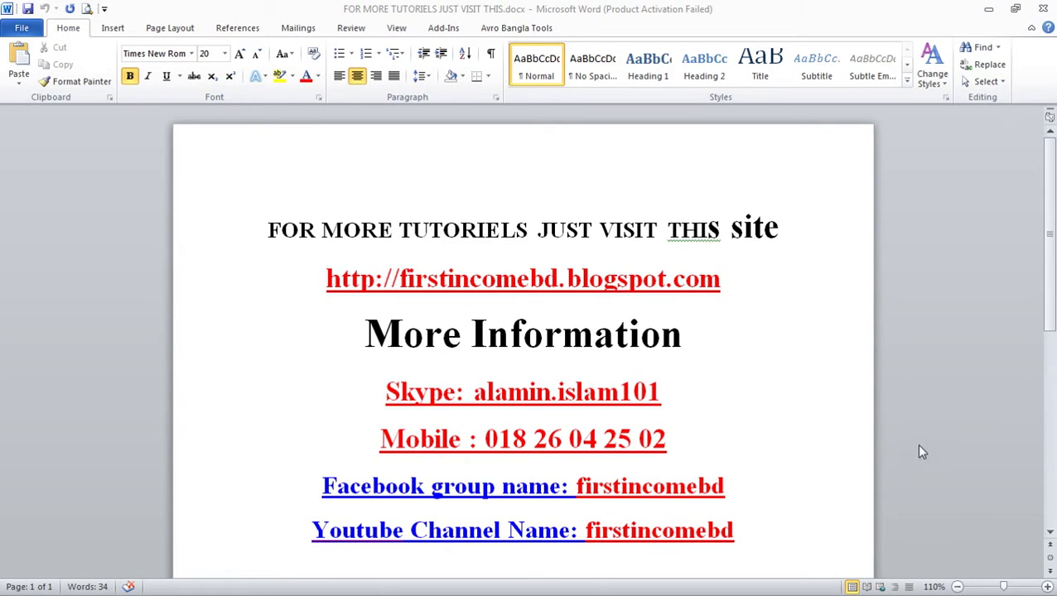
- Open the SEO CD folder on VIDEO (H:) and list the open Word windows
scroll(862, 464, down, 1)
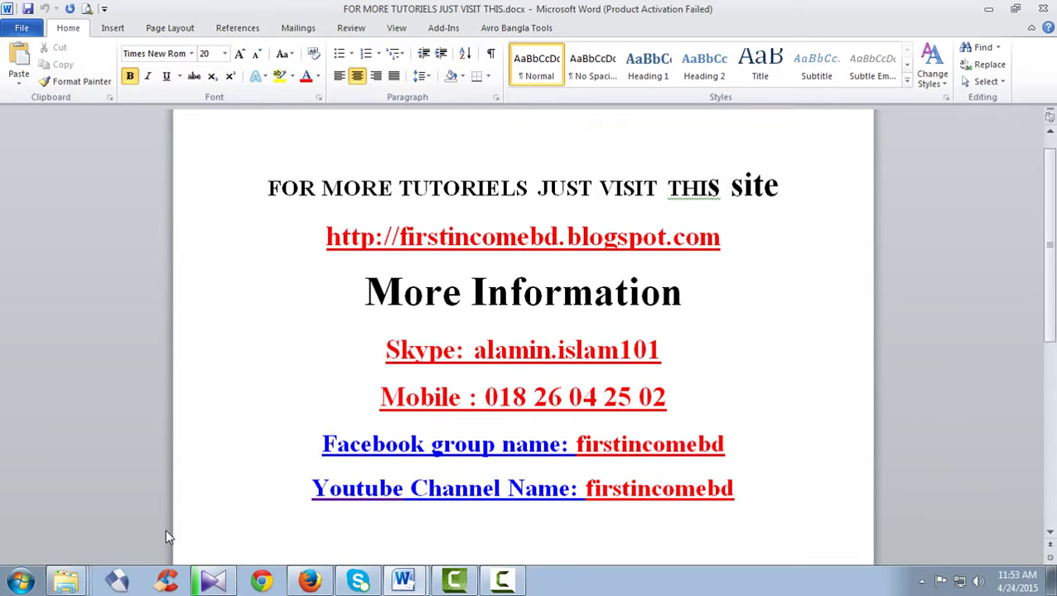
mouse_move(68, 582)
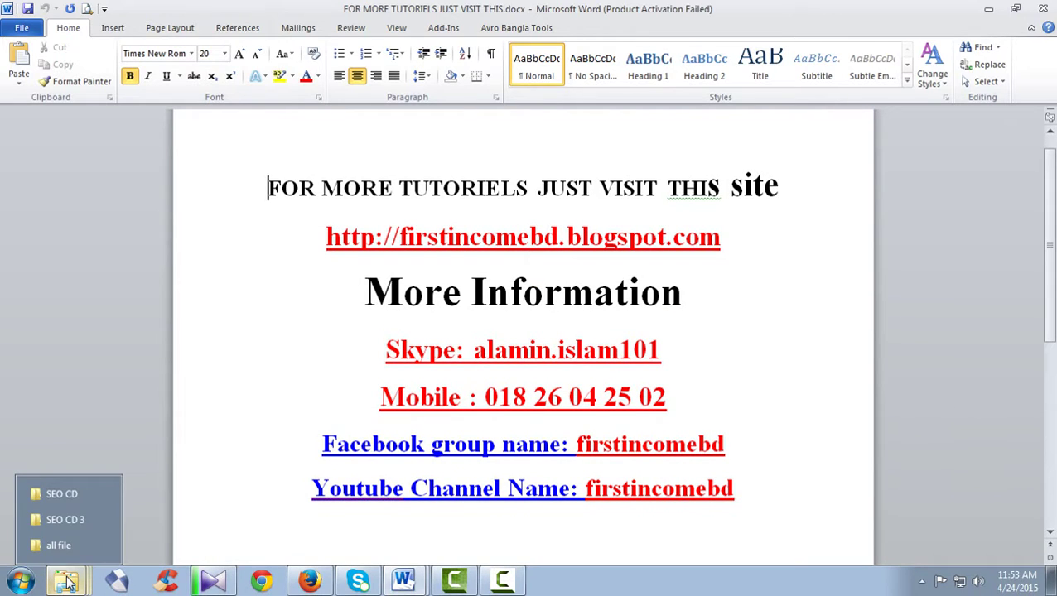
click(75, 495)
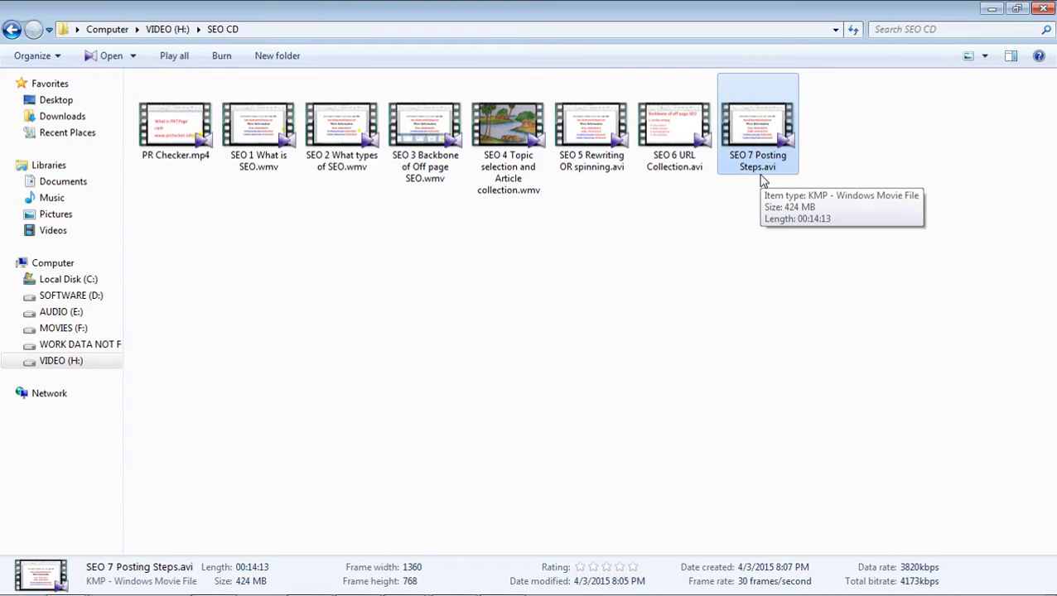
mouse_move(327, 572)
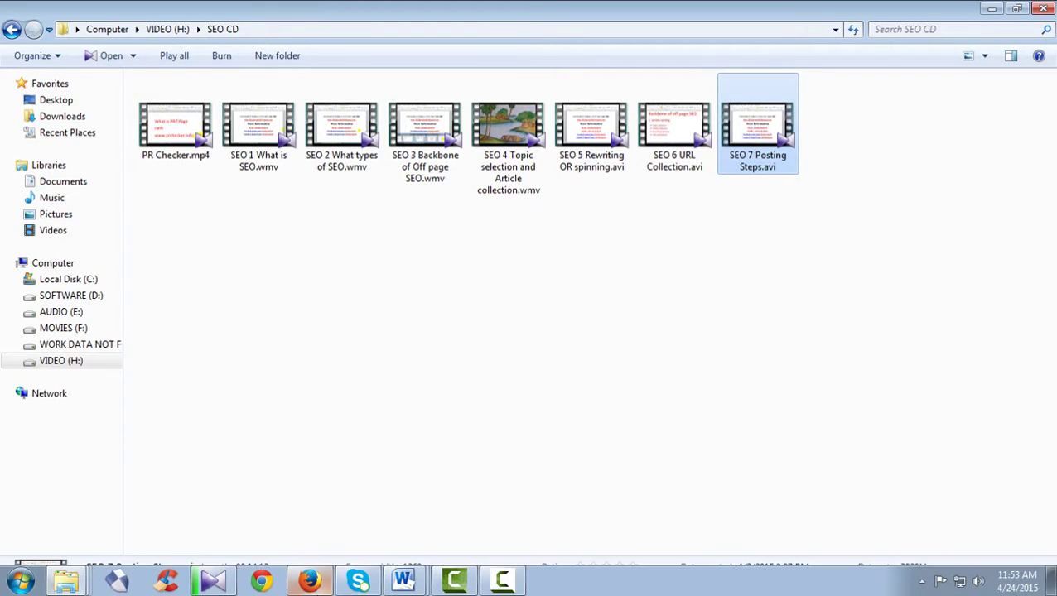
click(419, 584)
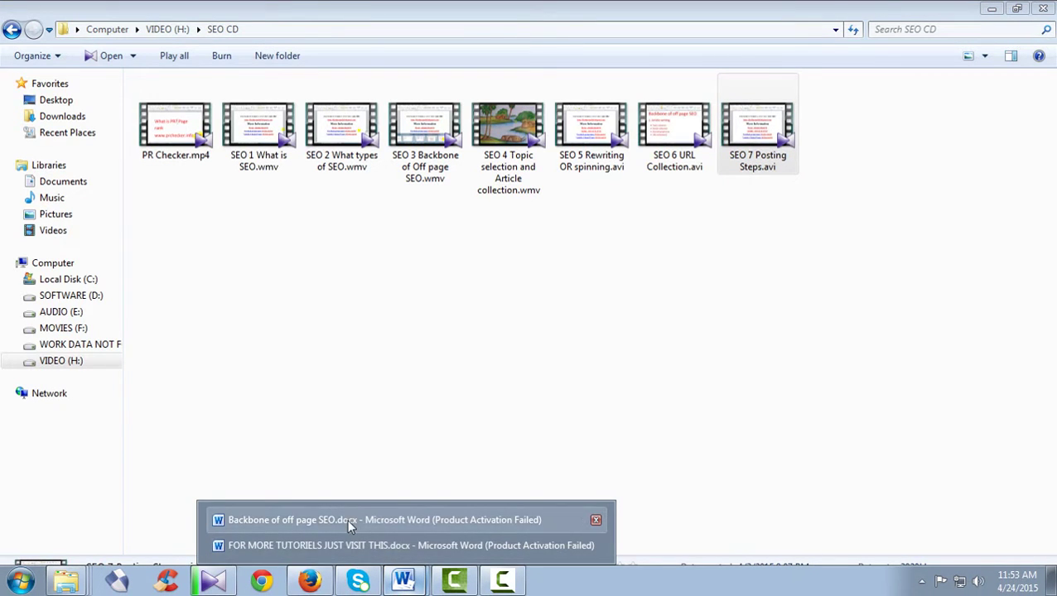
- Bring up the Backbone of off page SEO document and scroll down its outline
click(347, 520)
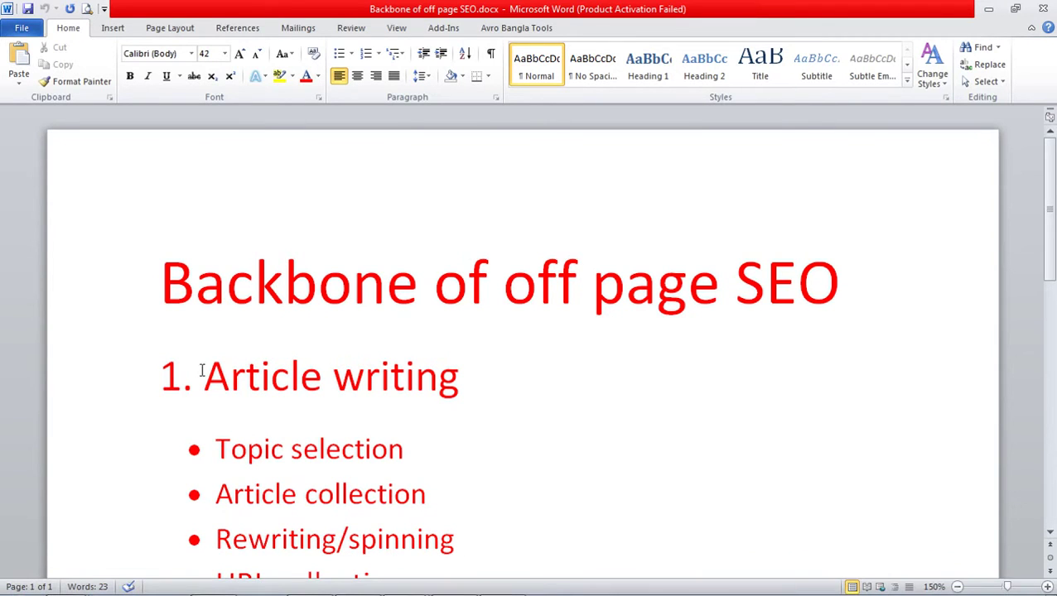
scroll(542, 337, down, 1)
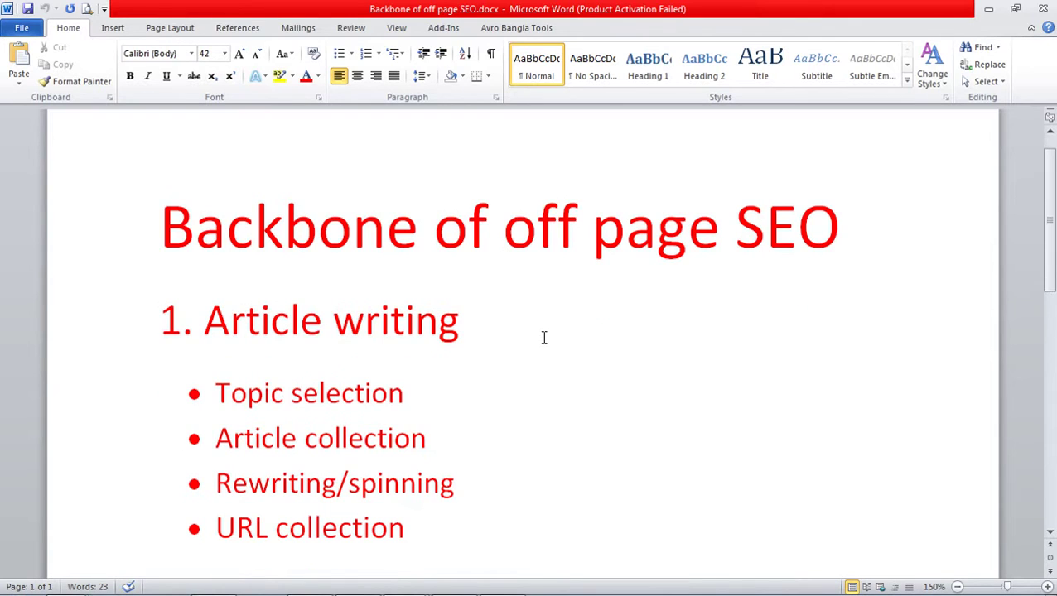
scroll(518, 335, down, 1)
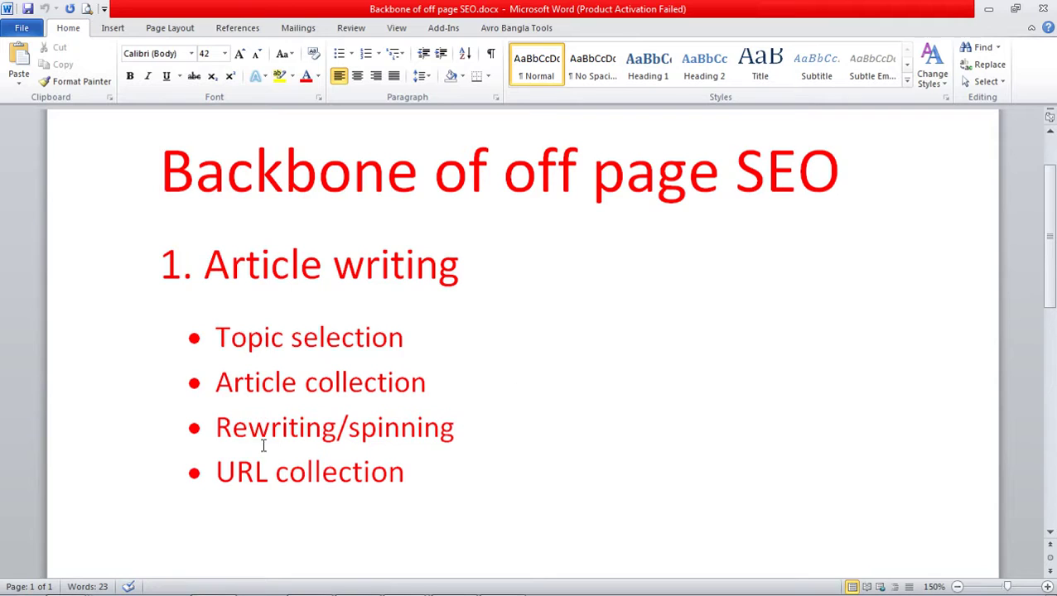
scroll(488, 443, down, 1)
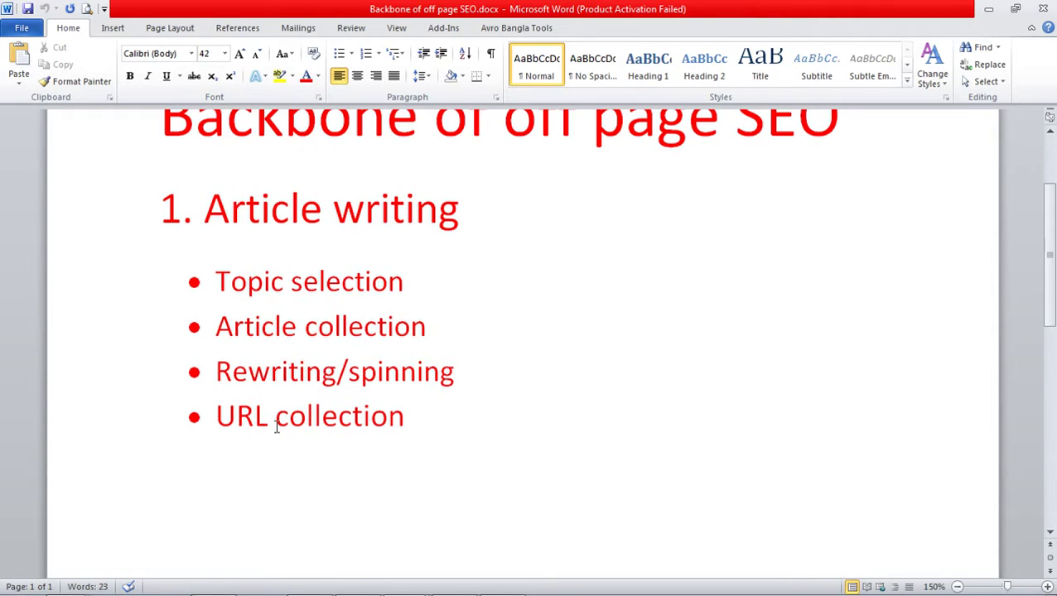
scroll(383, 373, down, 5)
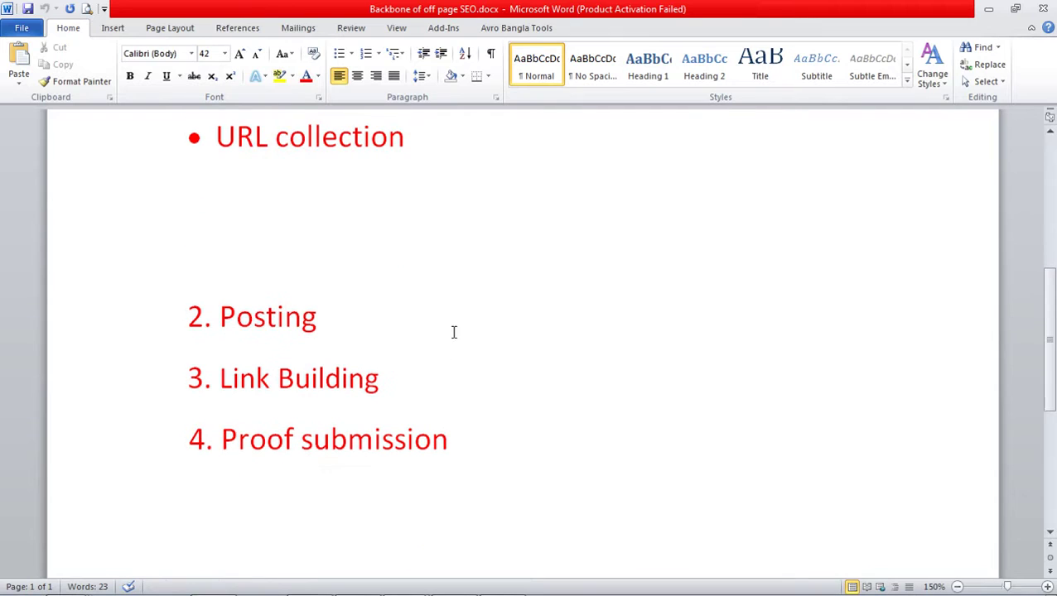
- Highlight the Link Building and Proof submission steps, then return to the ArticleTrader article in Firefox
drag(222, 379, 383, 381)
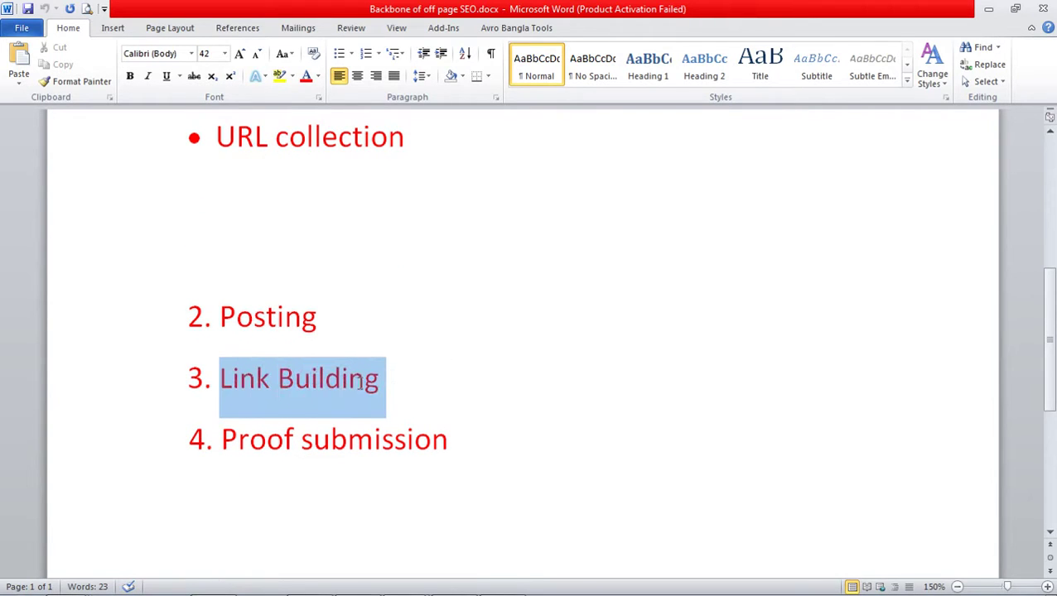
click(430, 389)
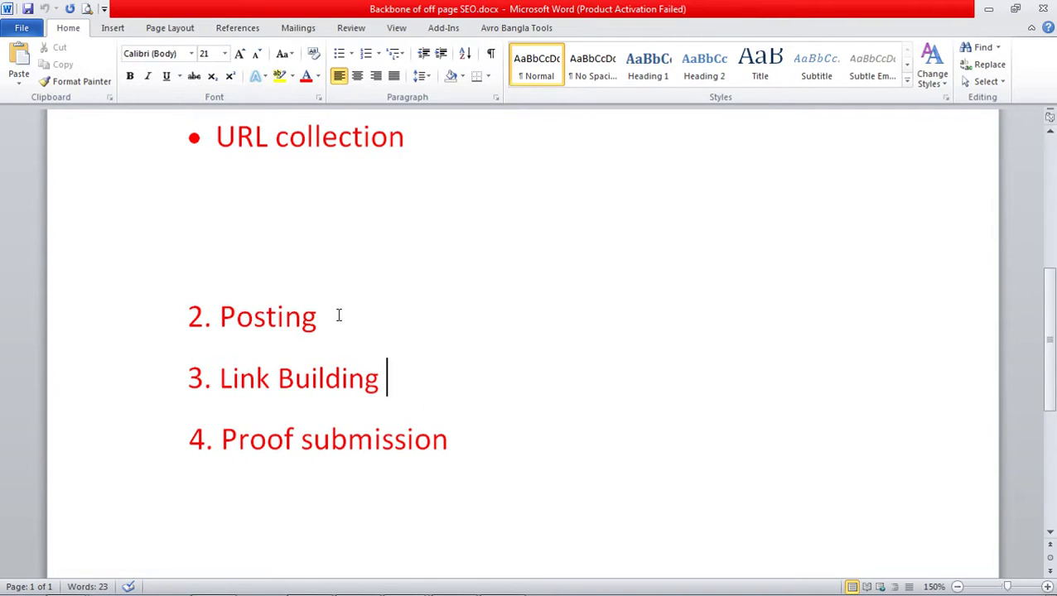
click(454, 437)
drag(454, 438, 221, 440)
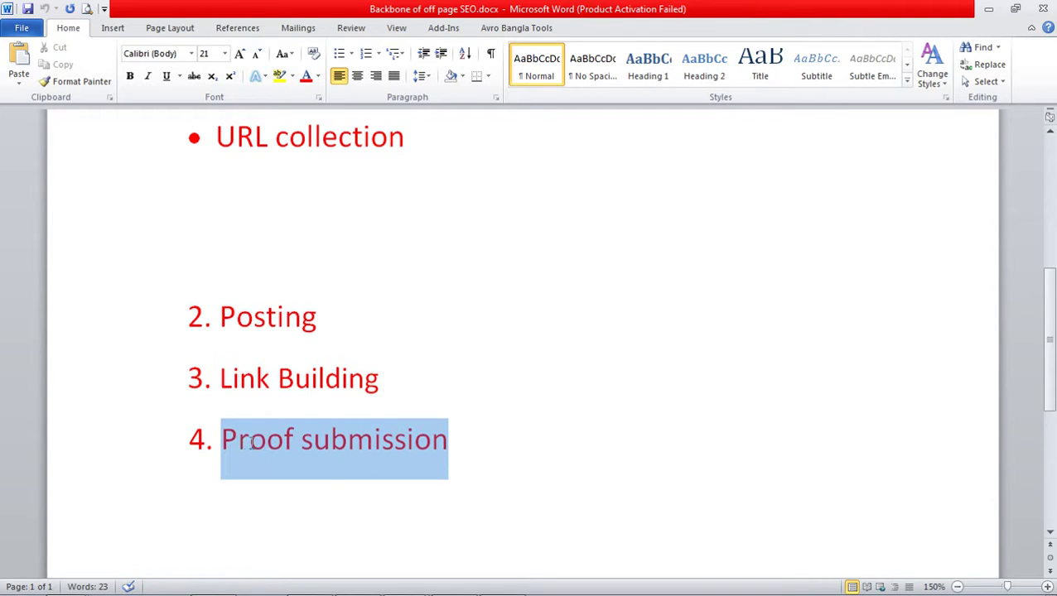
click(519, 445)
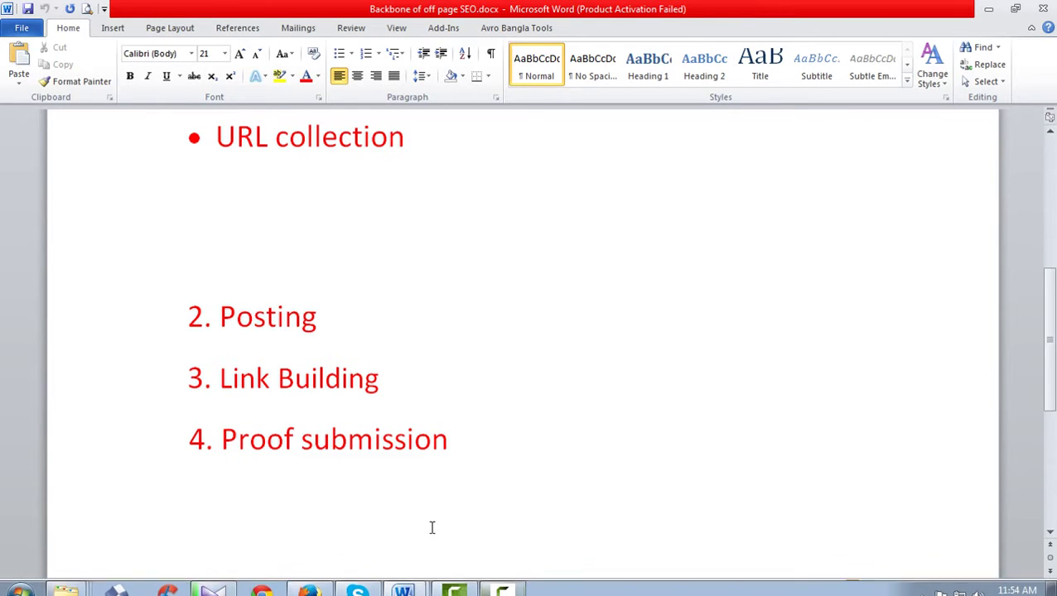
click(304, 578)
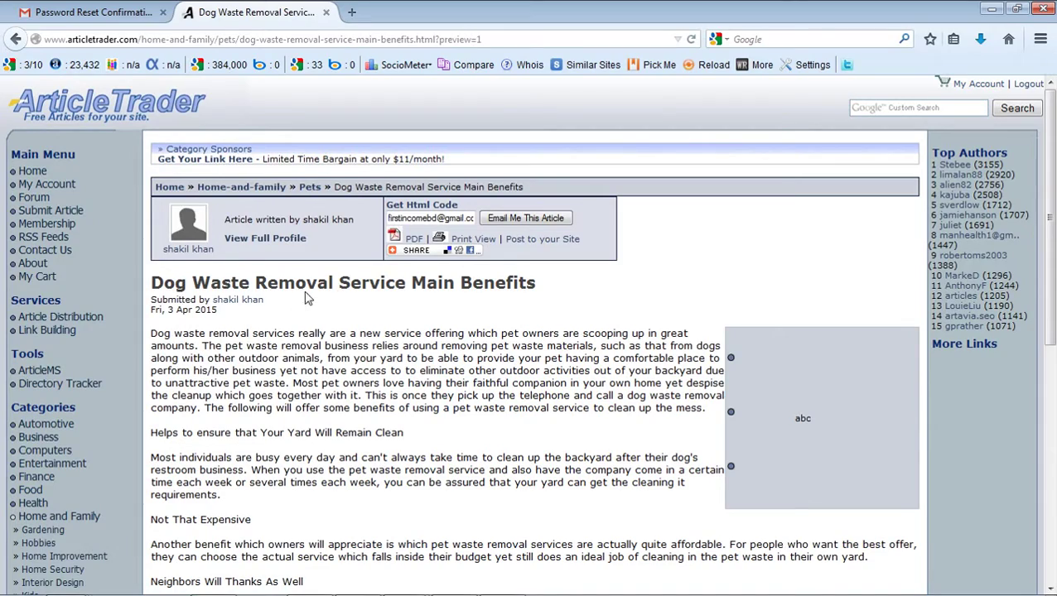
scroll(673, 273, down, 5)
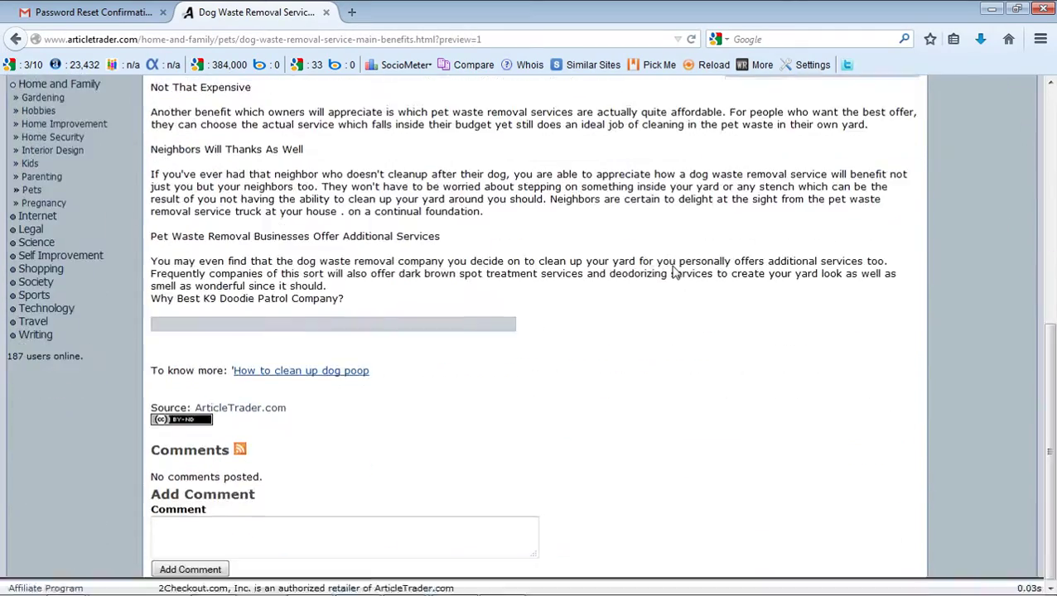
scroll(672, 273, up, 5)
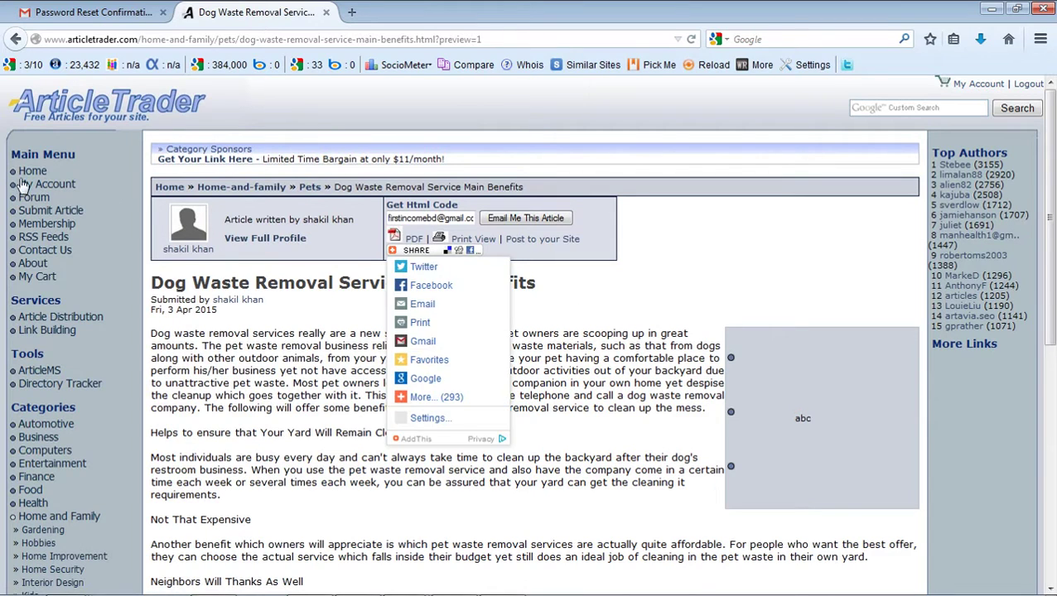
click(56, 191)
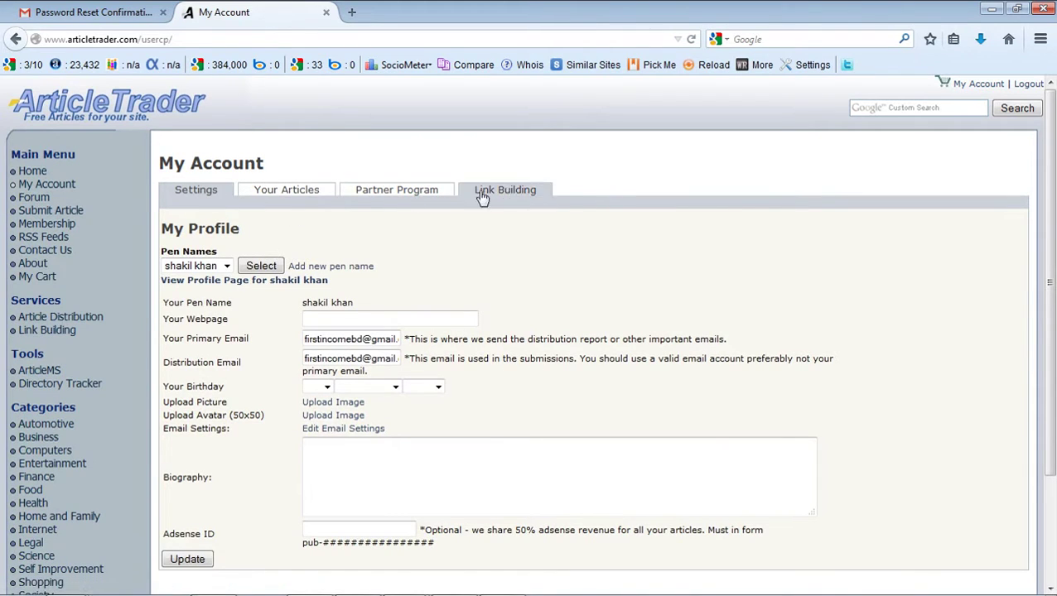
click(299, 191)
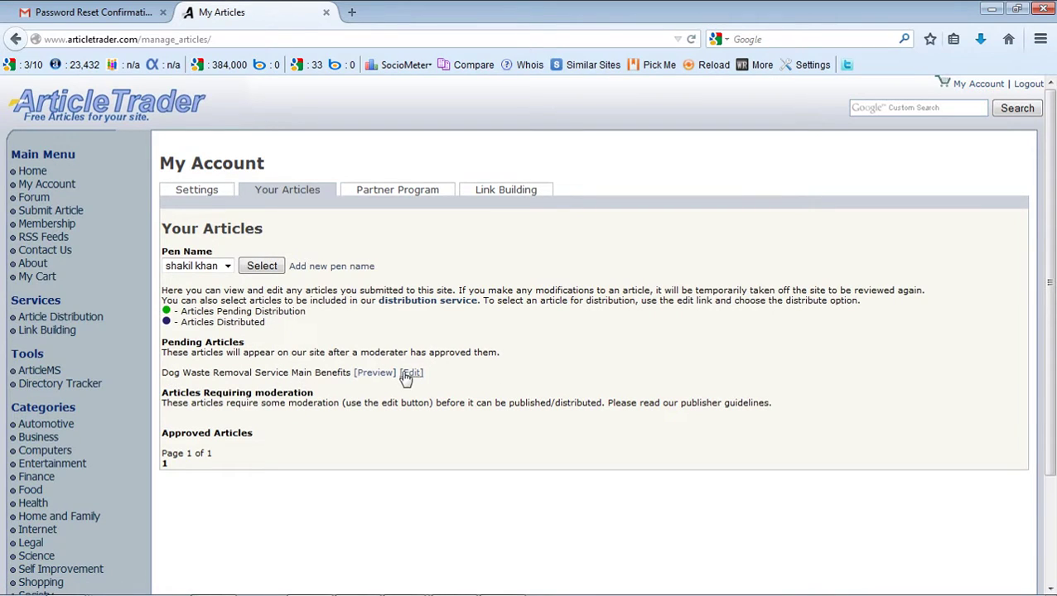
click(376, 377)
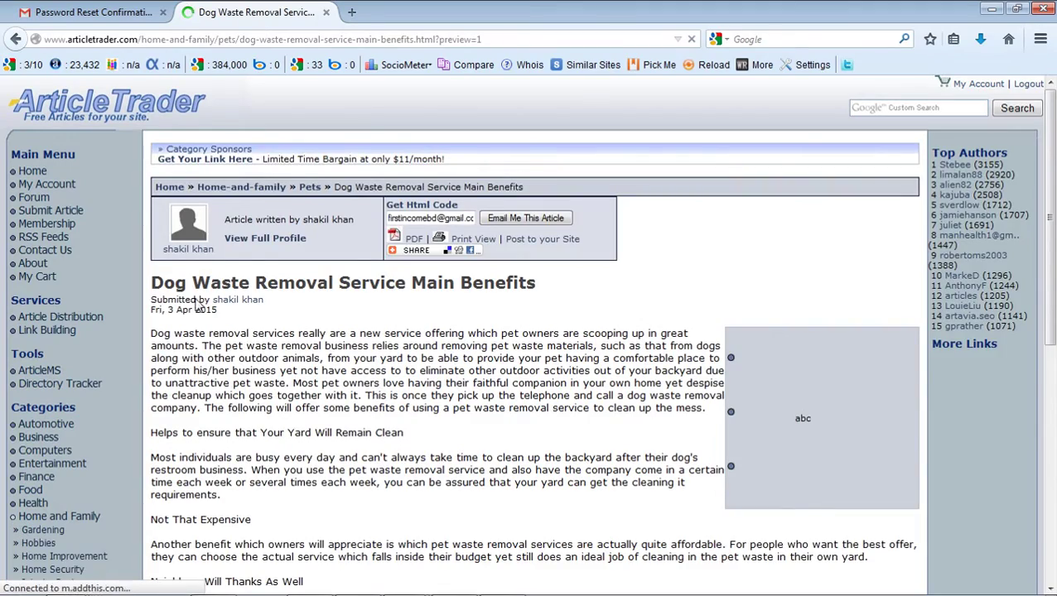
scroll(296, 333, down, 2)
scroll(297, 332, down, 3)
scroll(298, 348, up, 5)
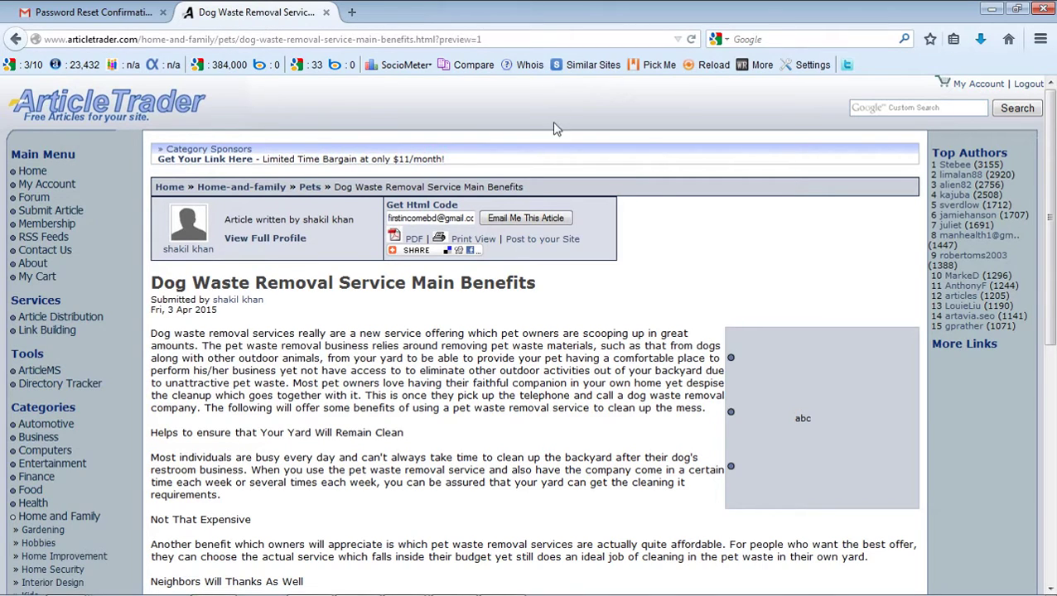
- Copy the ArticleTrader article's web address from Firefox's address bar
click(514, 38)
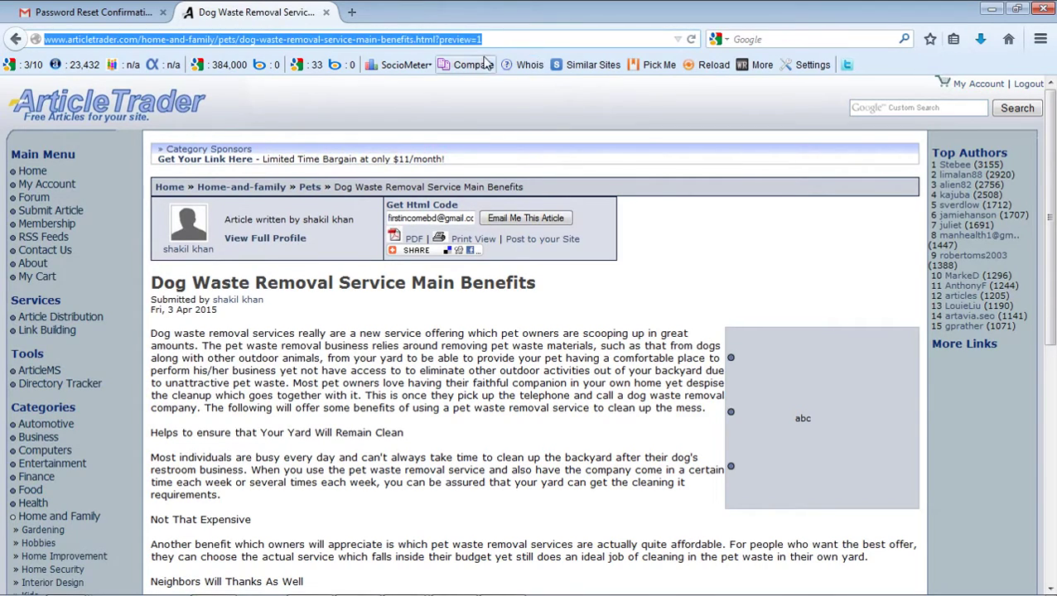
right_click(411, 43)
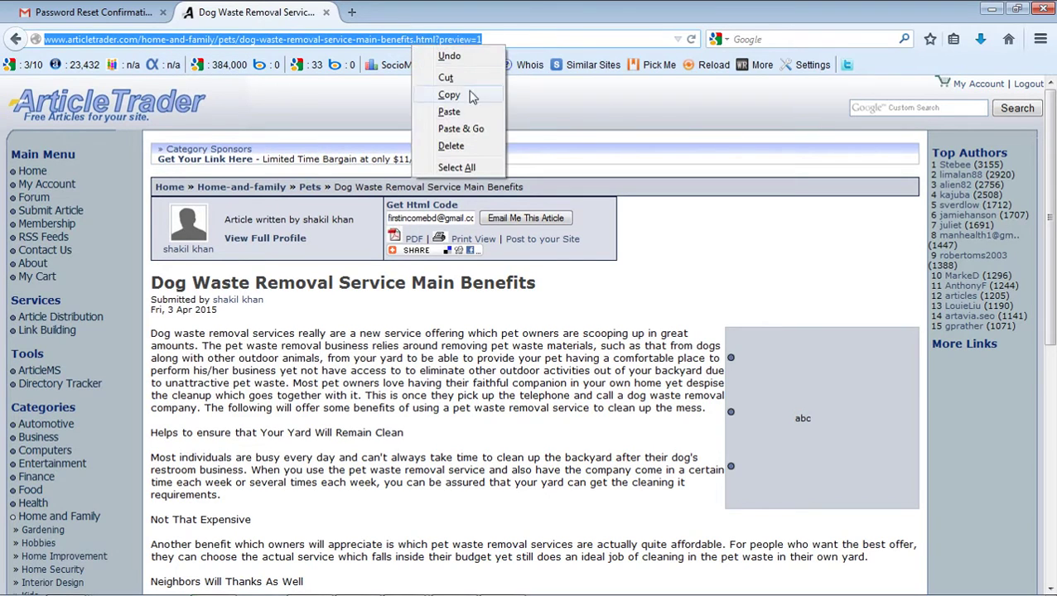
click(462, 95)
- Launch Microsoft Excel 2010 from the Start menu's Microsoft Office group and dismiss the activation prompt
mouse_move(416, 250)
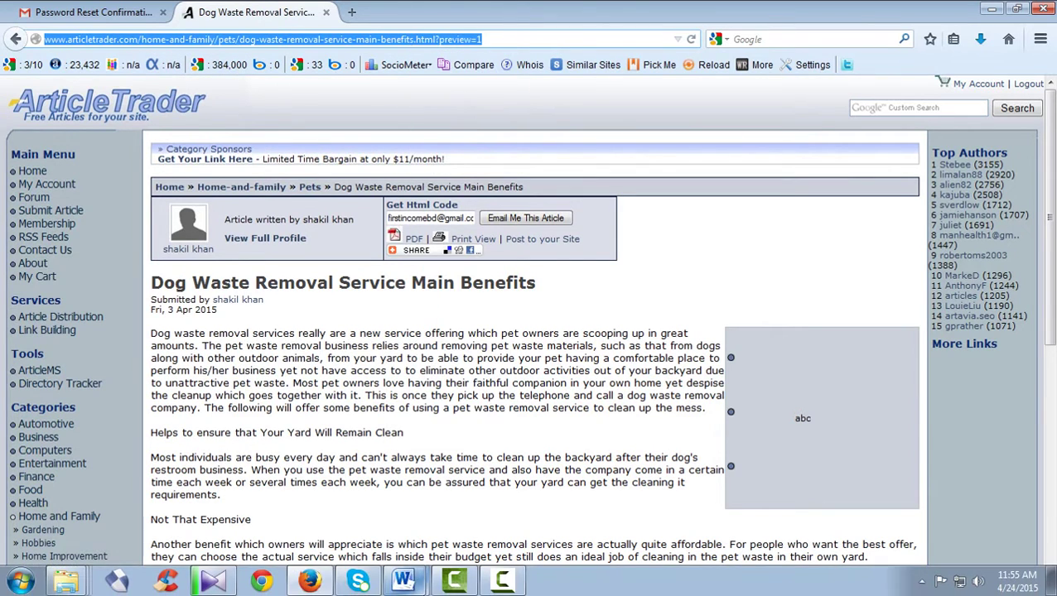
click(19, 580)
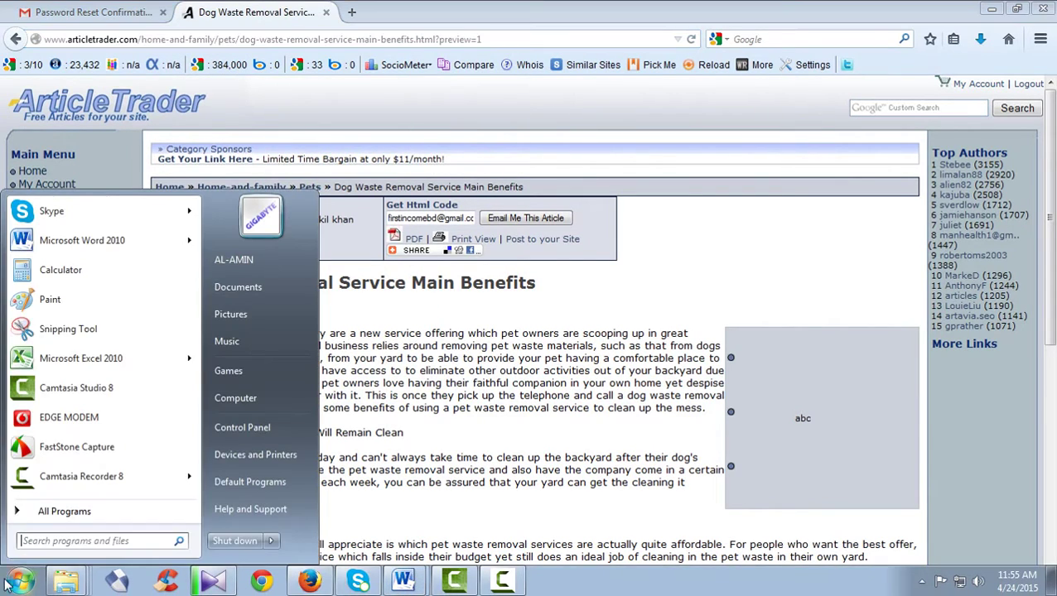
click(91, 513)
scroll(125, 367, down, 3)
scroll(123, 367, down, 1)
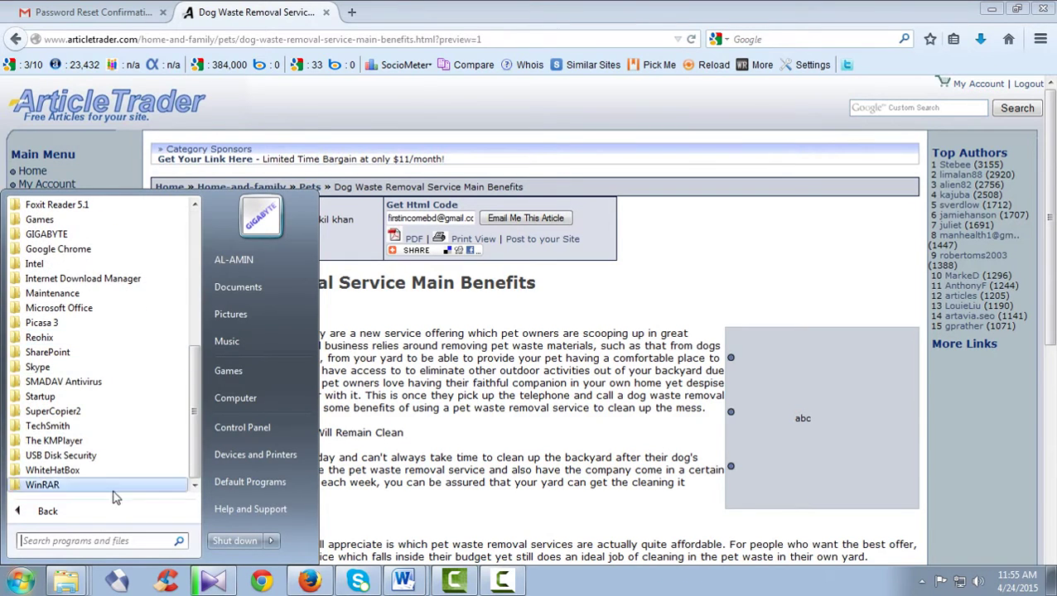
click(92, 307)
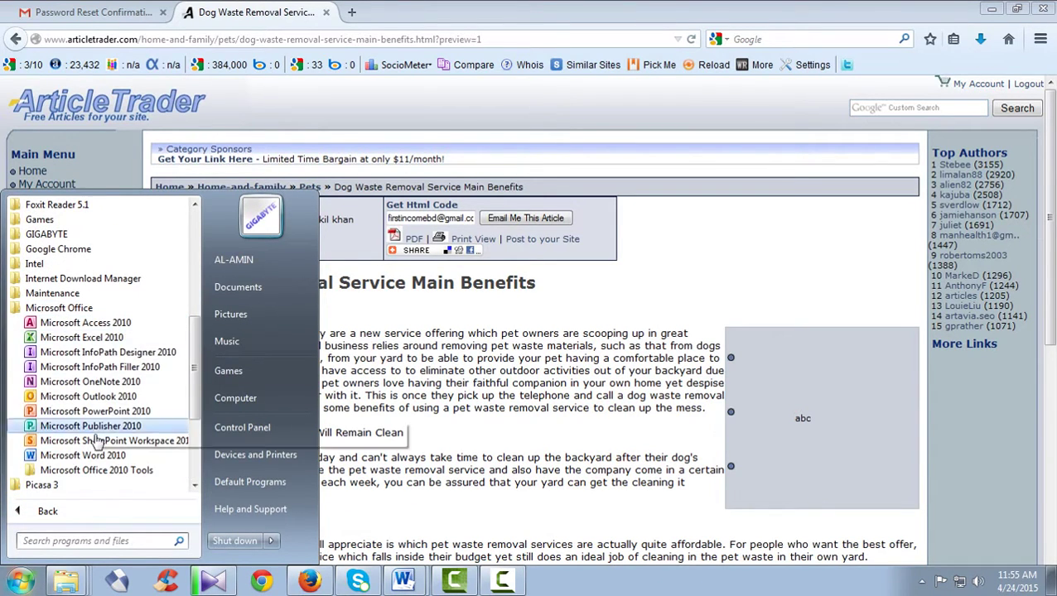
click(81, 337)
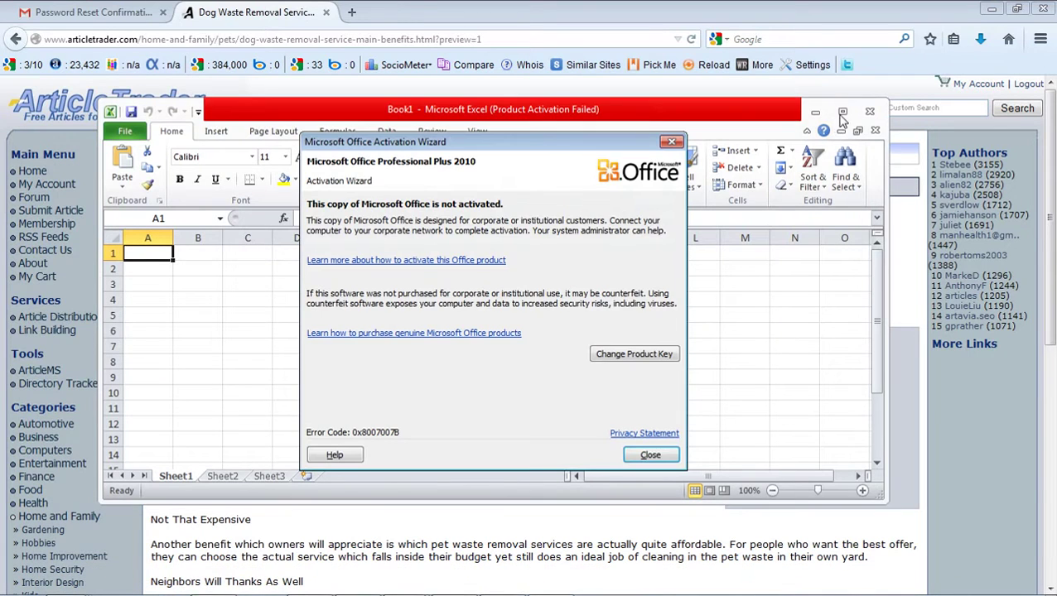
click(657, 447)
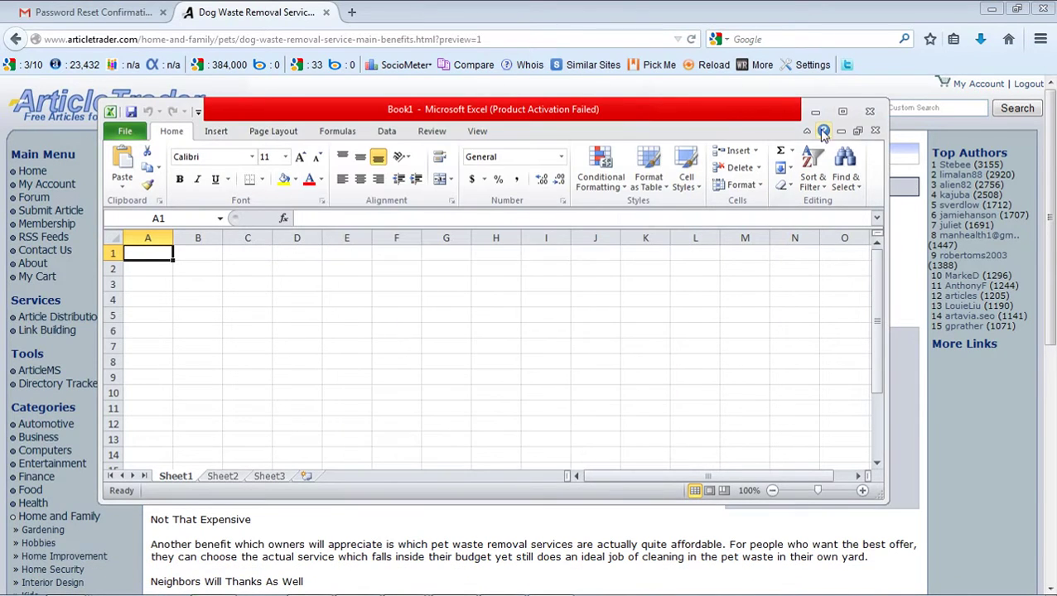
- Maximize the workbook and widen columns A, B and C
click(842, 111)
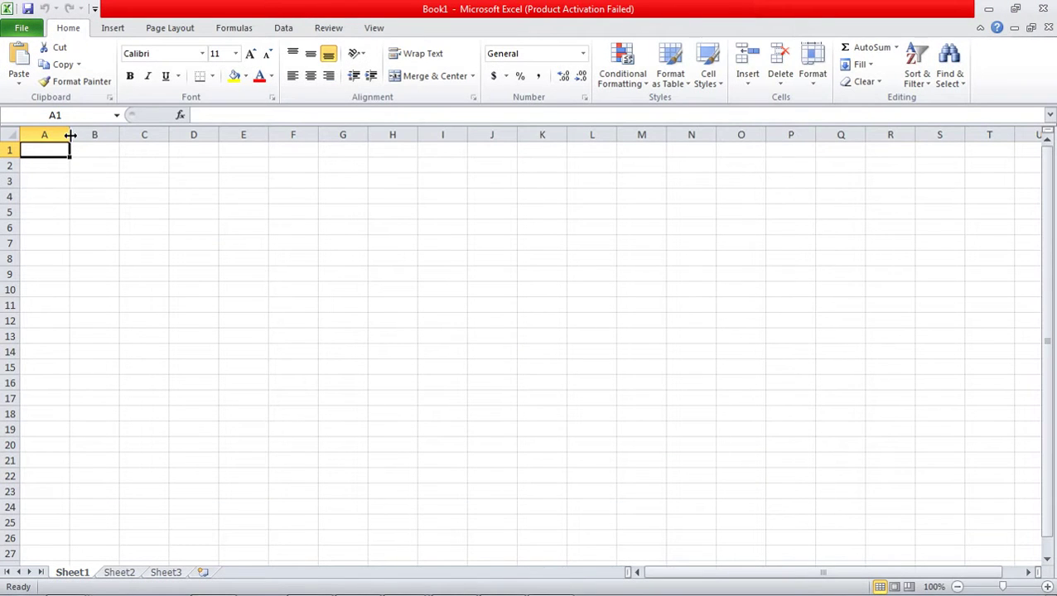
drag(70, 135, 667, 168)
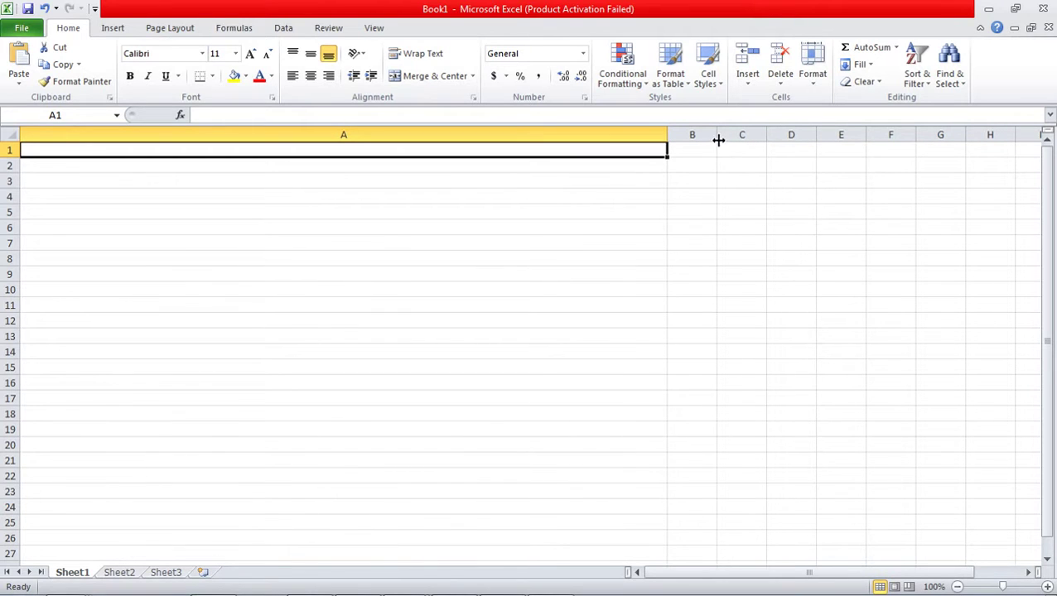
drag(718, 140, 815, 151)
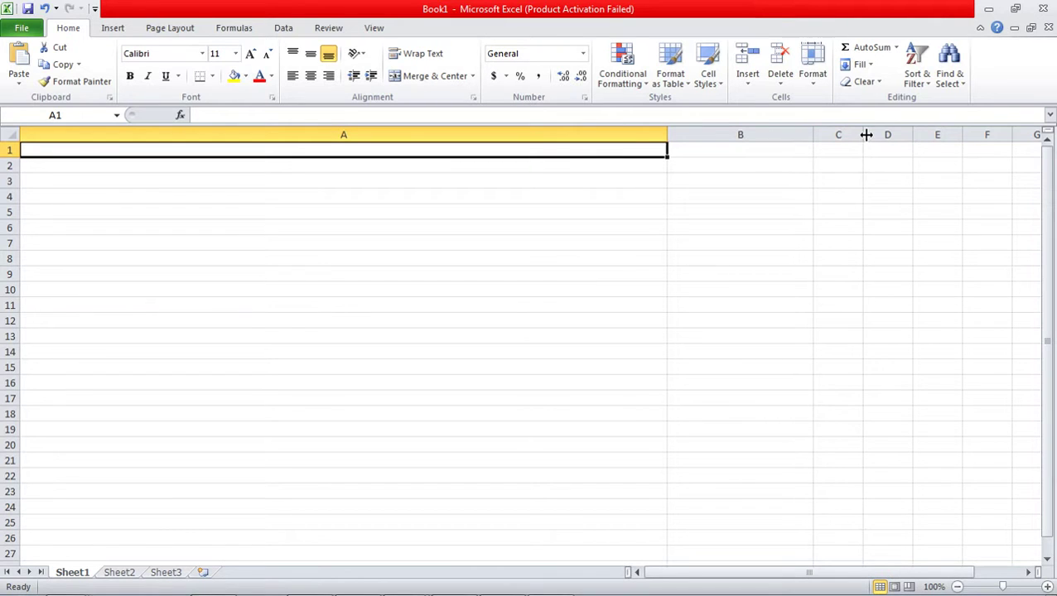
drag(865, 134, 949, 134)
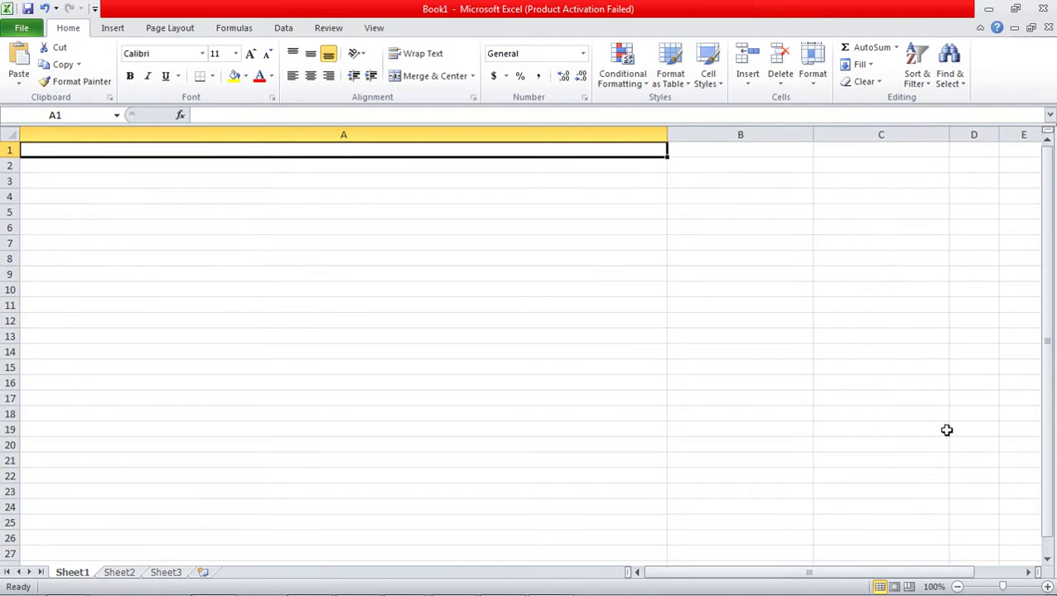
drag(916, 572, 942, 578)
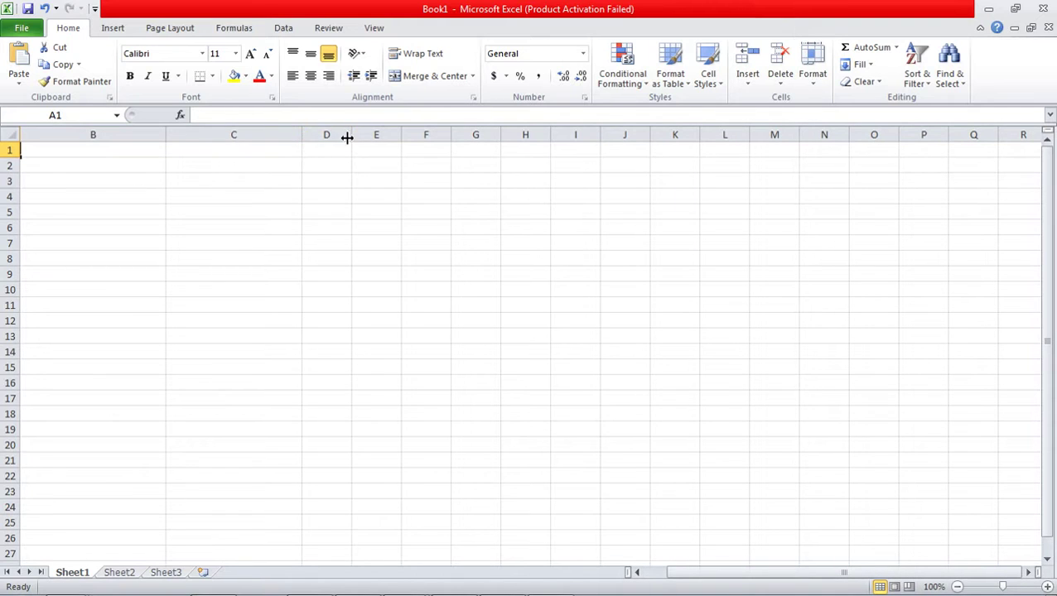
- Widen columns D, F, G and H
drag(344, 150, 415, 151)
click(378, 212)
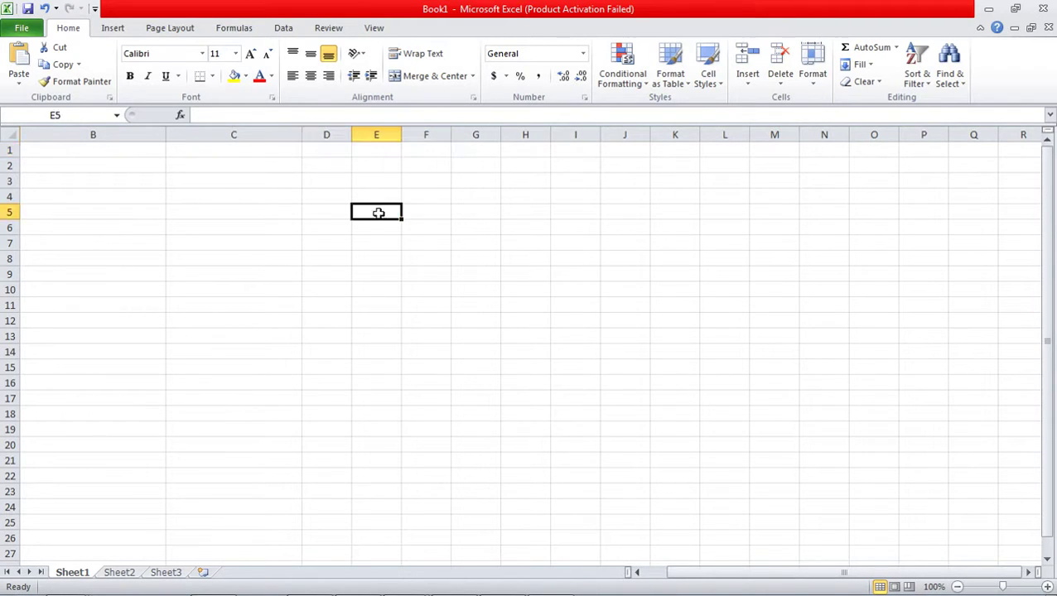
drag(351, 134, 400, 143)
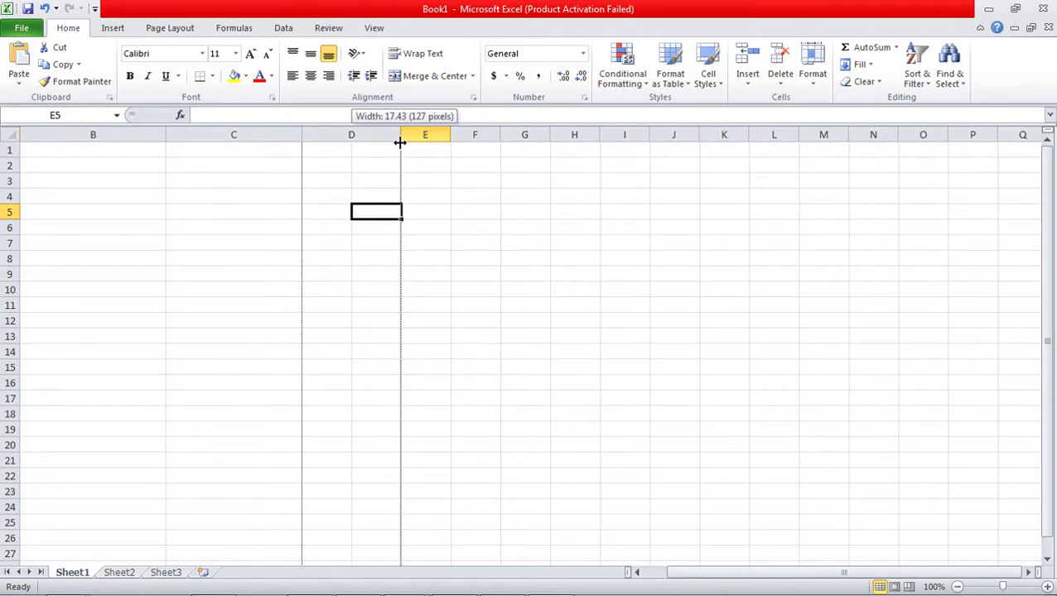
drag(400, 142, 453, 142)
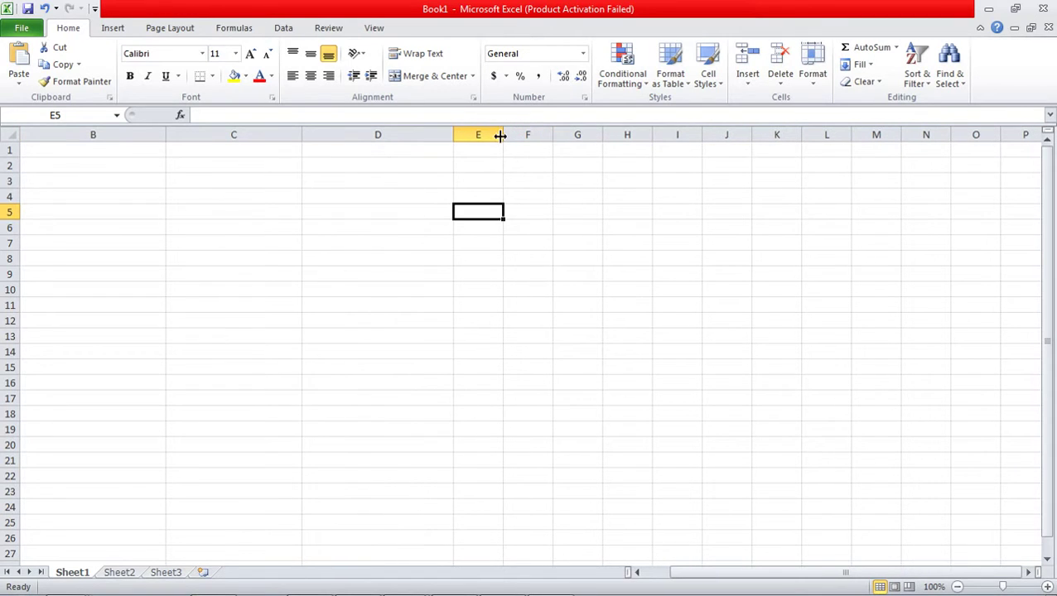
drag(551, 135, 551, 135)
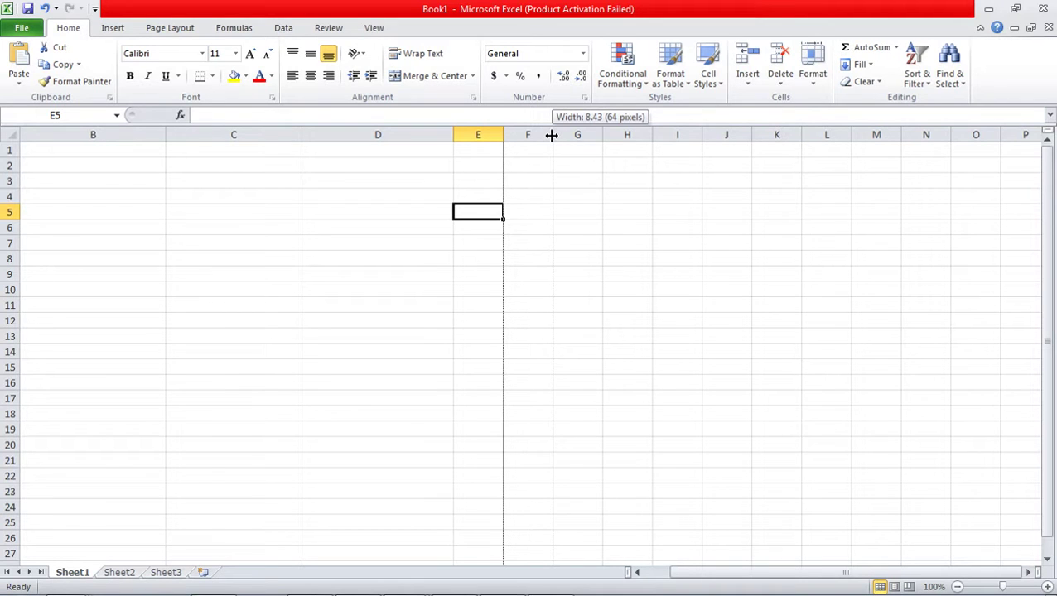
drag(551, 135, 652, 145)
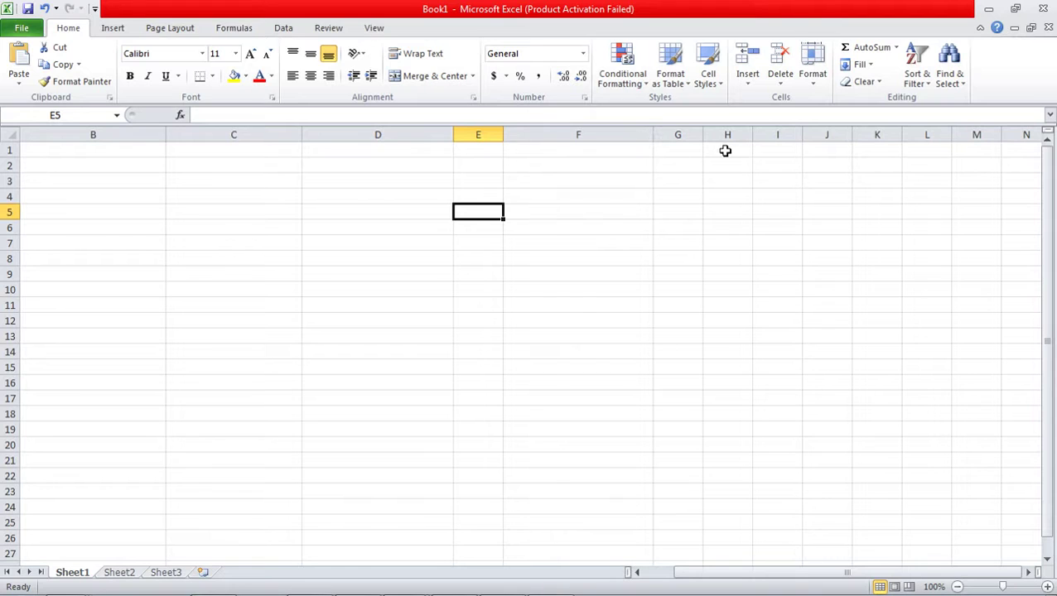
drag(703, 141, 831, 170)
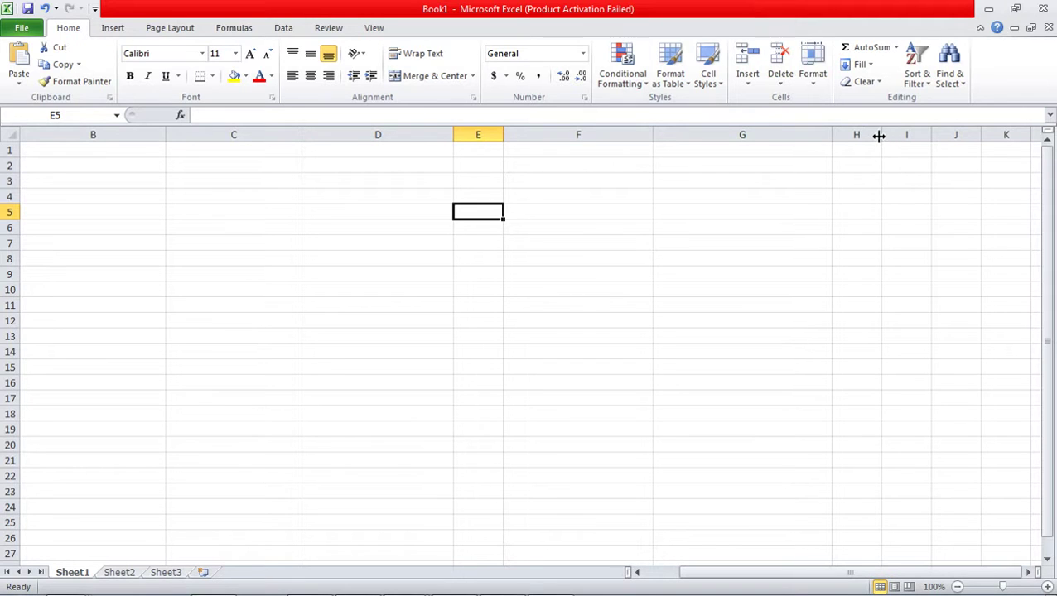
drag(881, 135, 943, 141)
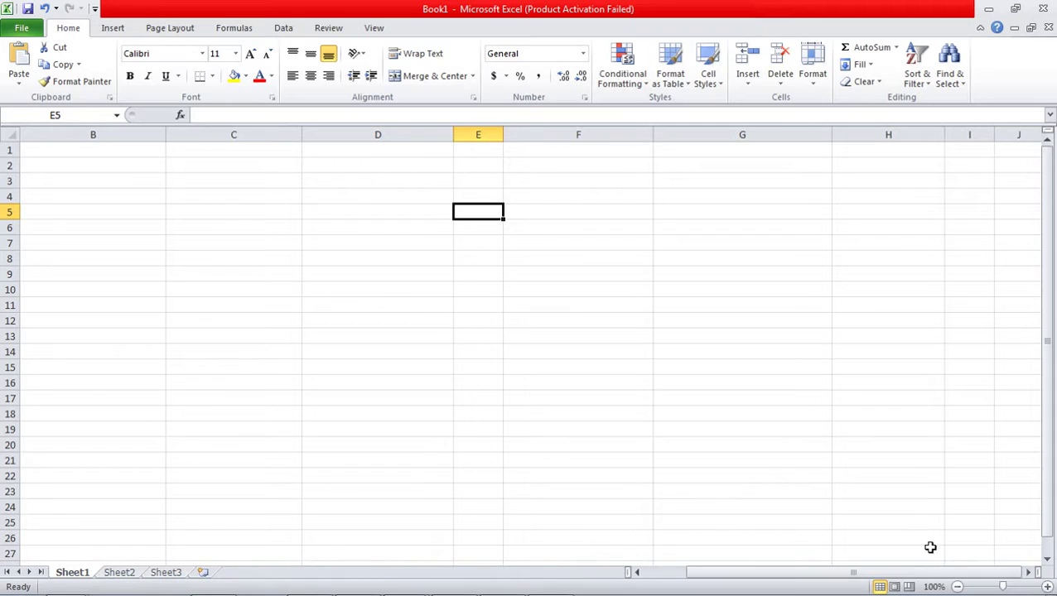
drag(919, 575, 845, 586)
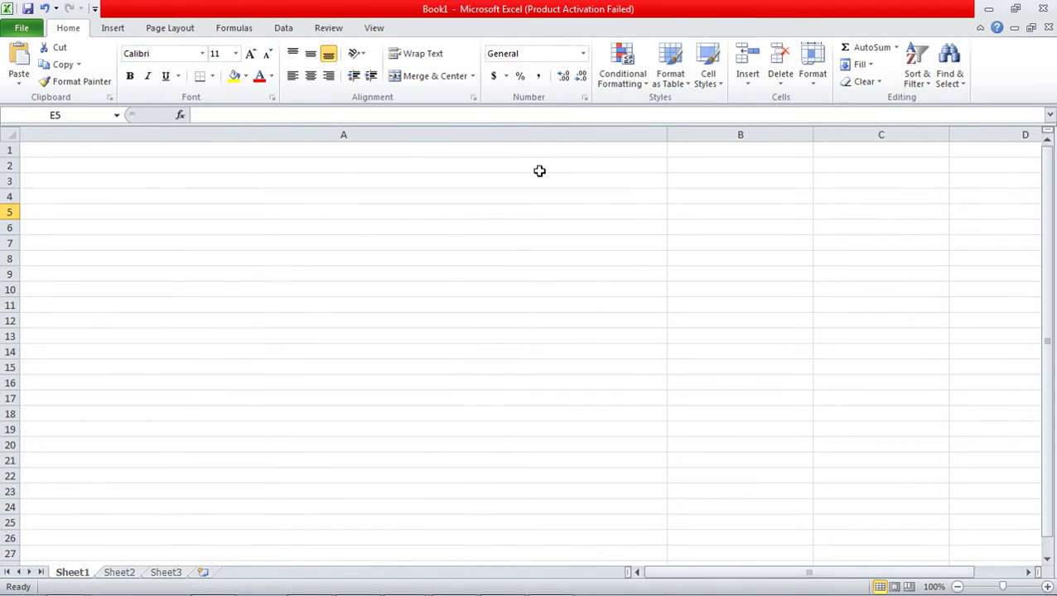
click(503, 151)
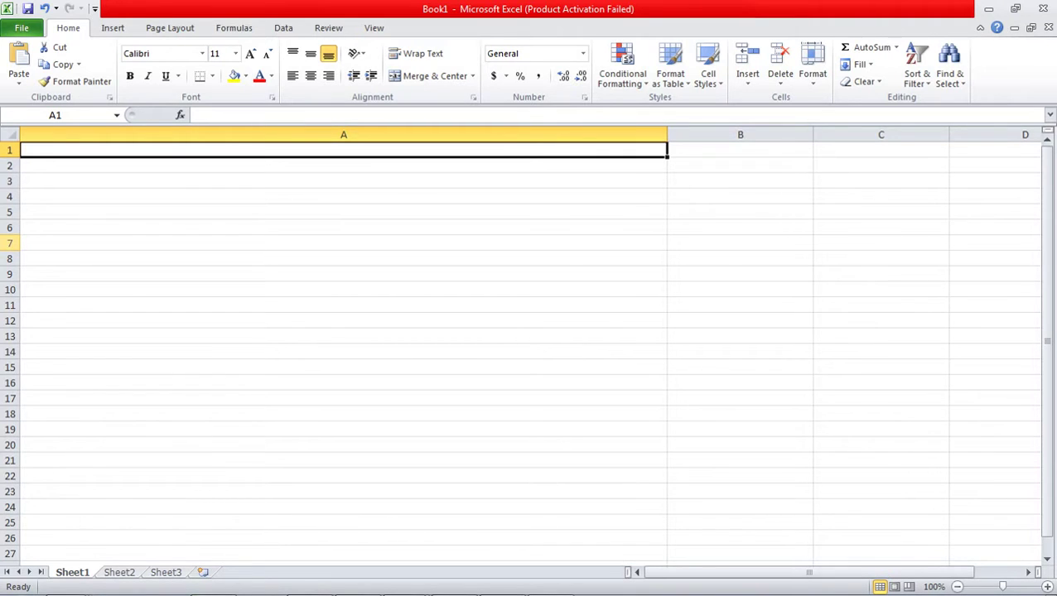
- Enter the headers URL/LINK in A1 and ID/PASSWORD in B1
text(URL)
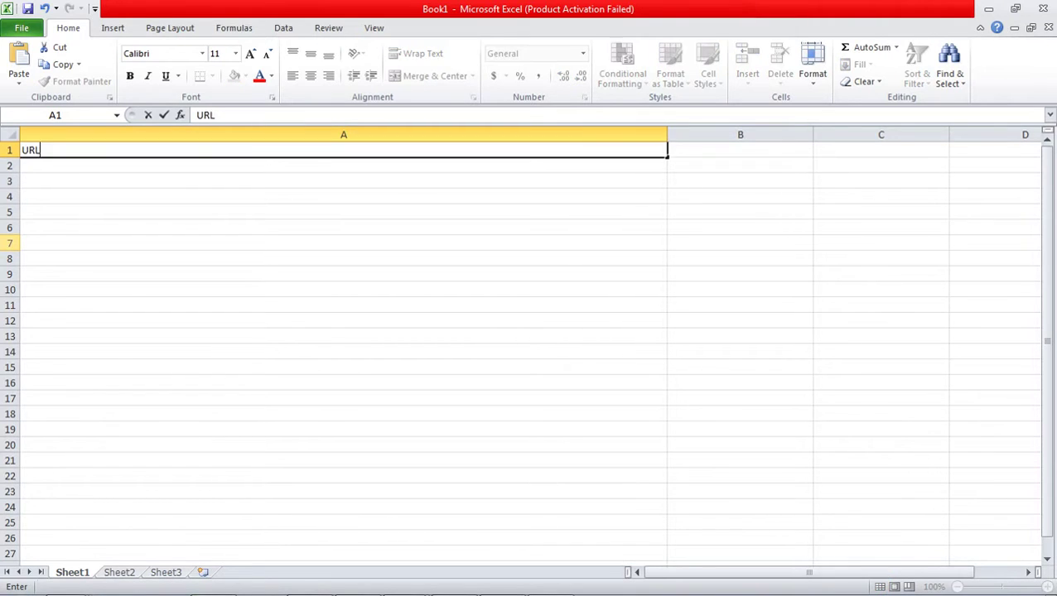
text(/LINK)
click(787, 150)
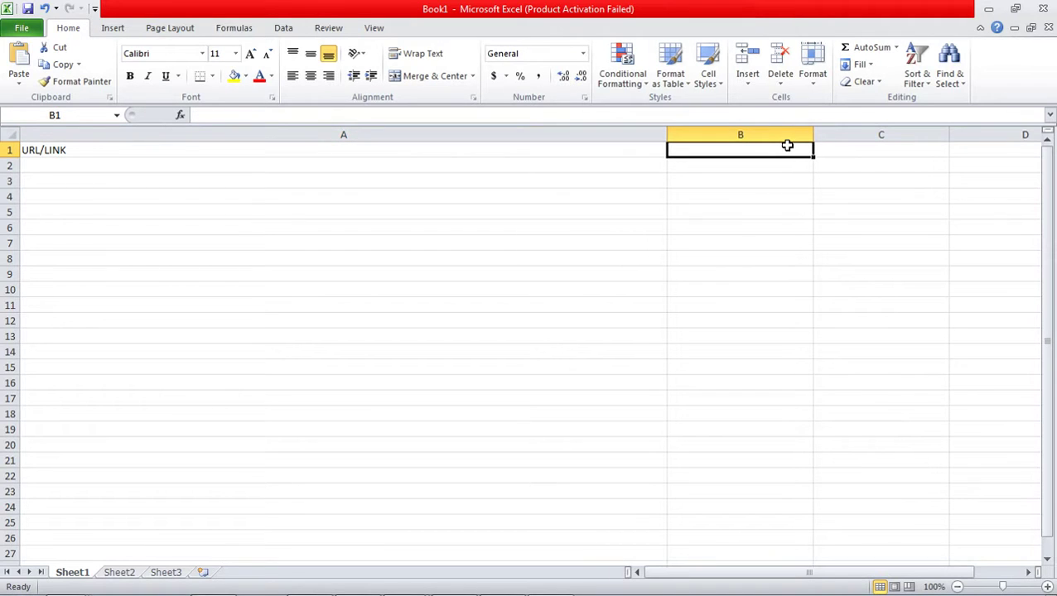
text(ID)
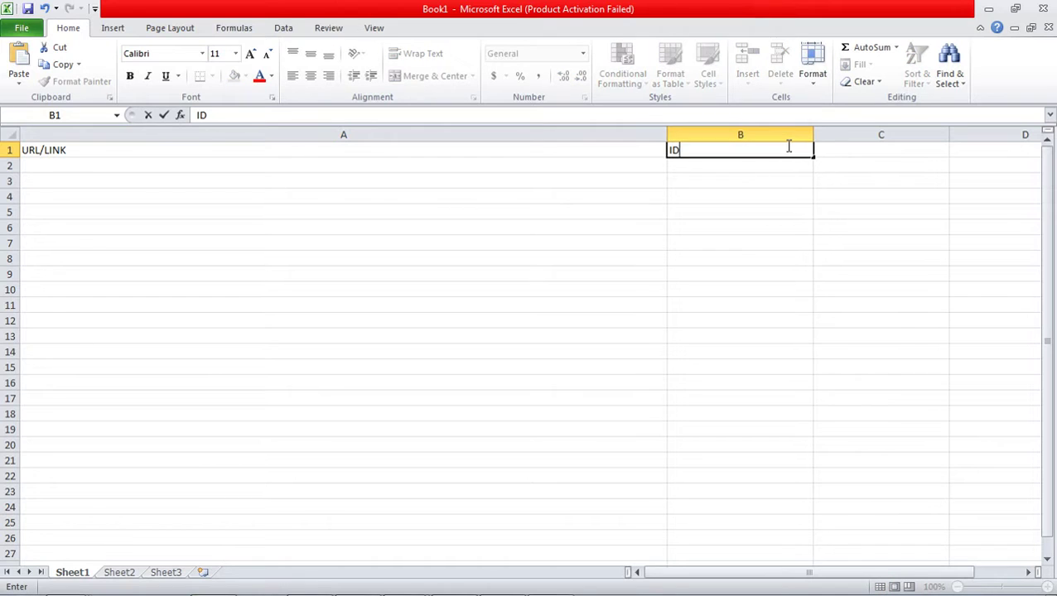
text(/PASSWORD)
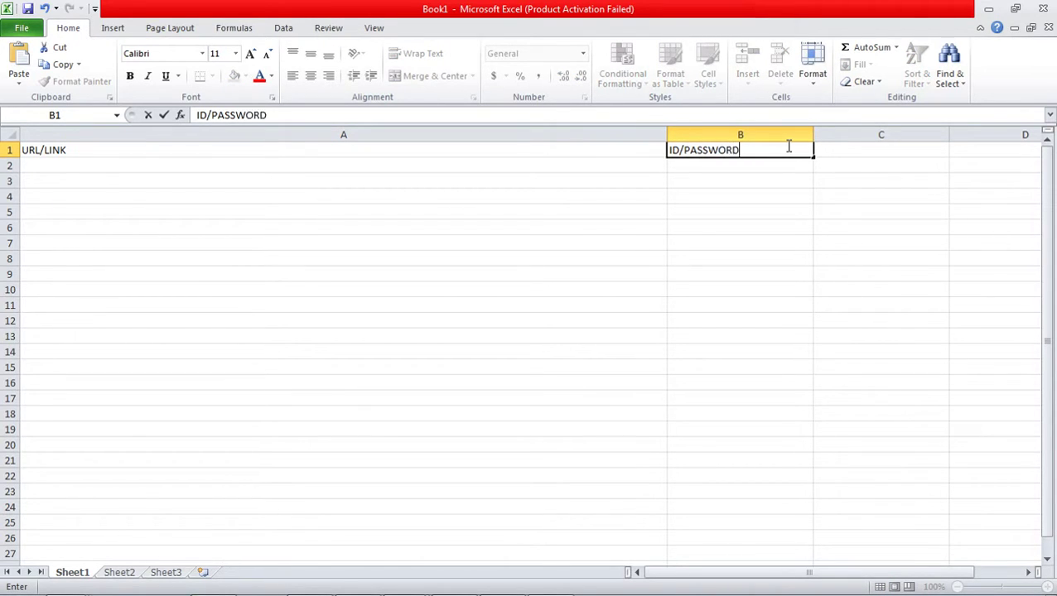
click(880, 151)
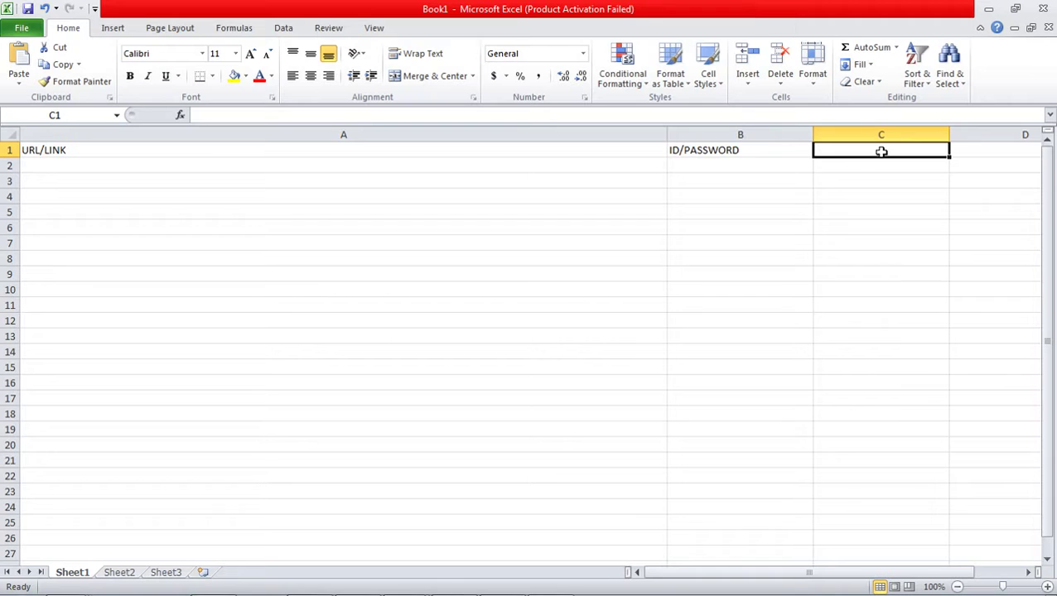
click(768, 149)
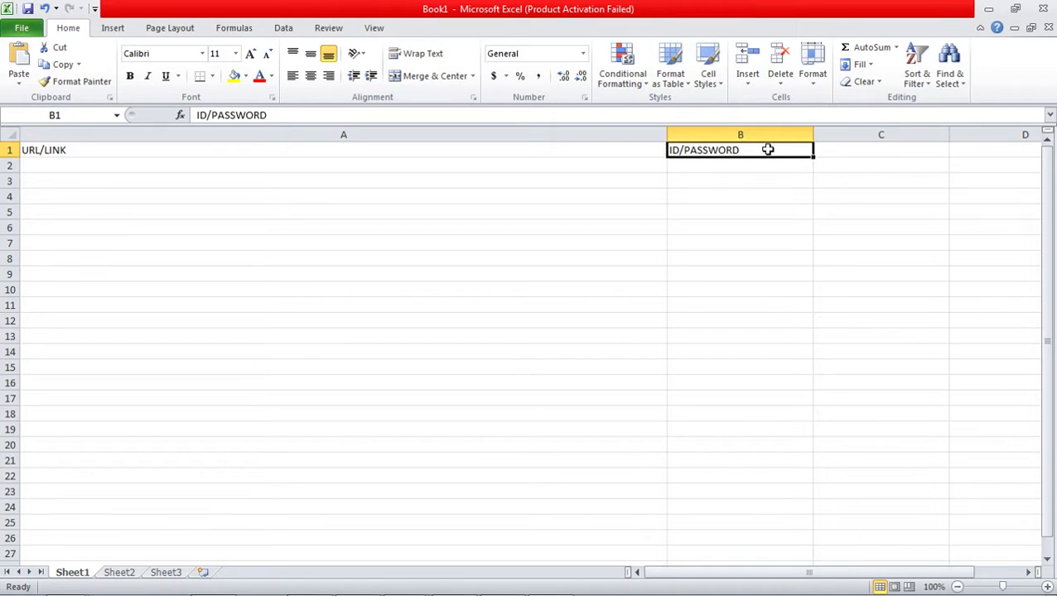
- Replace the B1 header with EMAIL/USERNAME and enter PASSWORD in C1
double_click(768, 149)
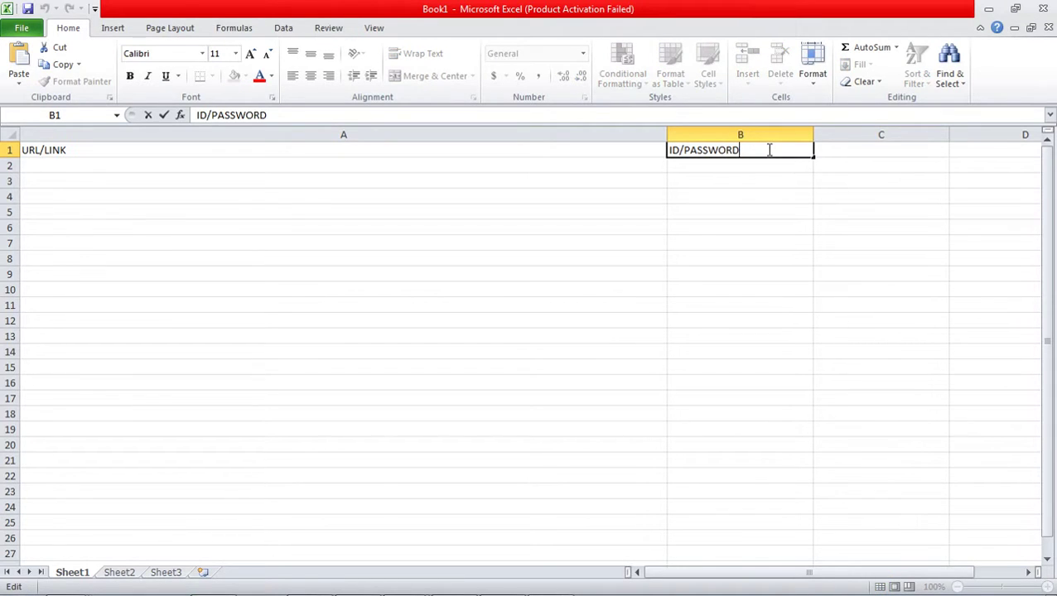
key(BackSpace)
key(BackSpace)
key(BackSpace)
key(BackSpace)
key(BackSpace)
key(BackSpace)
key(BackSpace)
key(BackSpace)
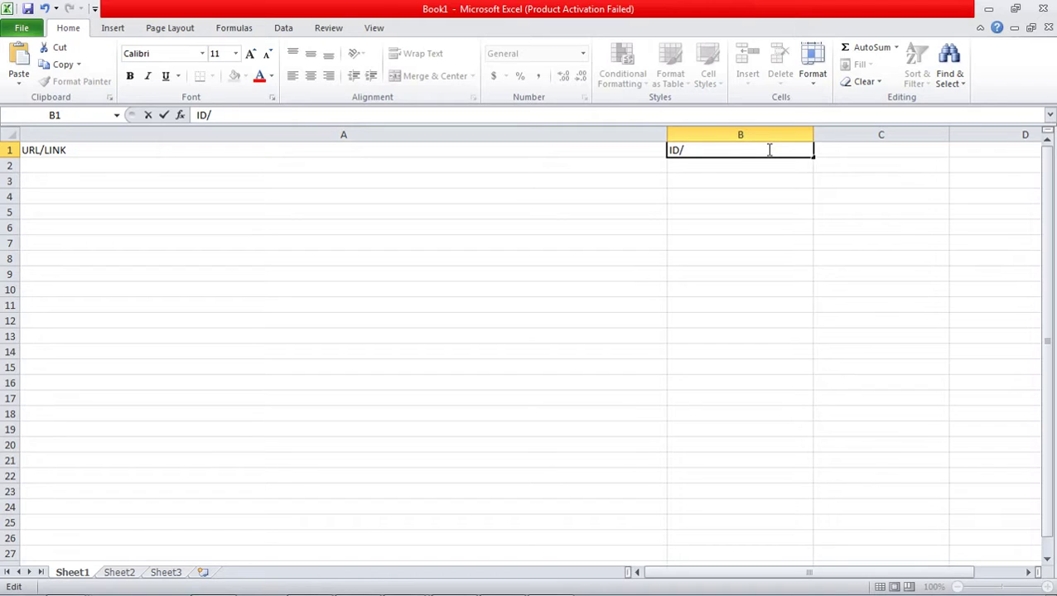
key(BackSpace)
key(BackSpace)
text(EMAIL/USE)
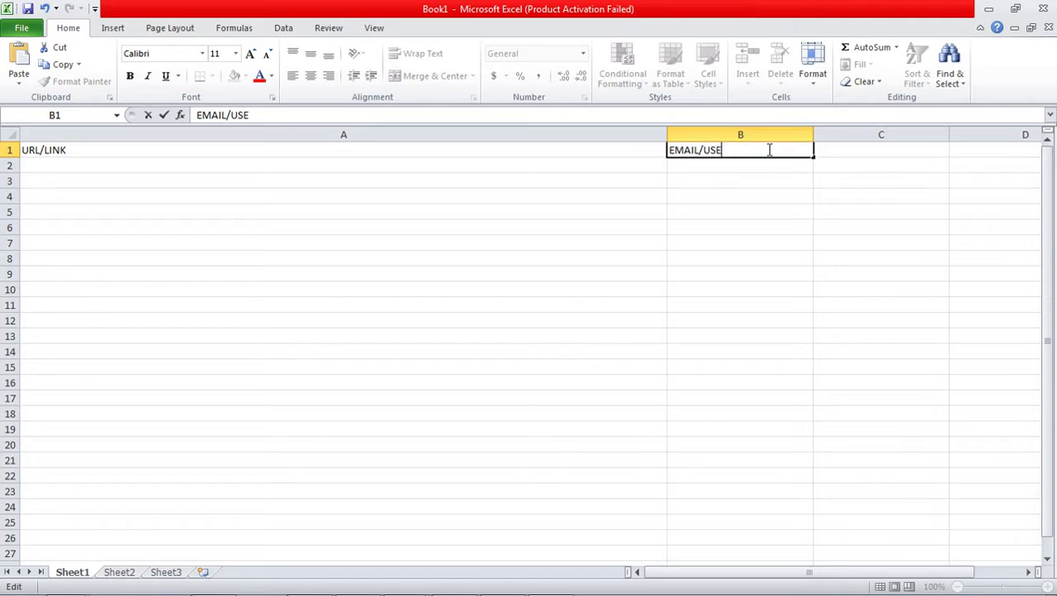
text(RNAME)
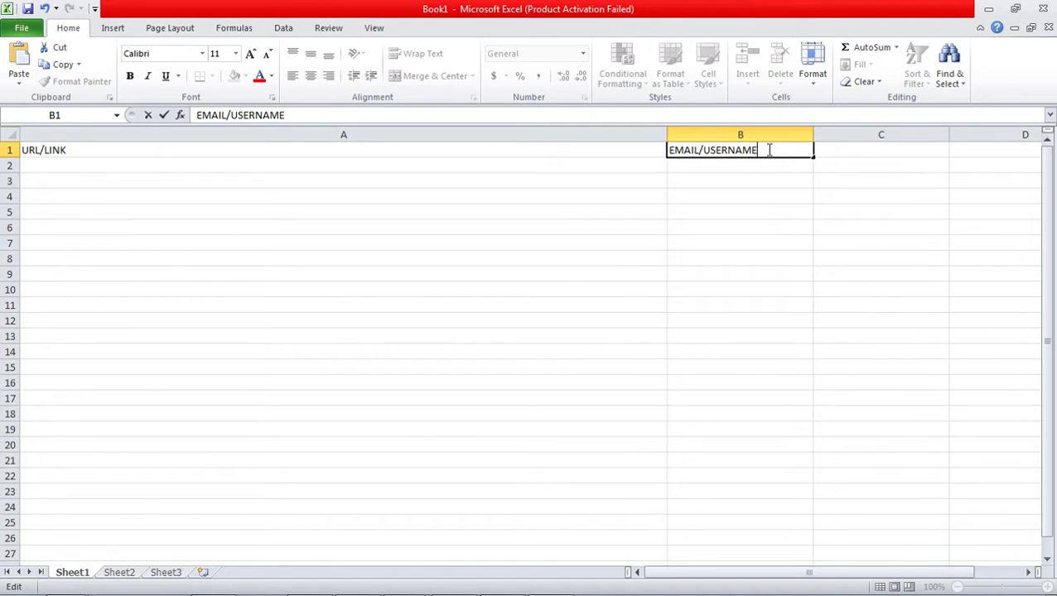
click(879, 150)
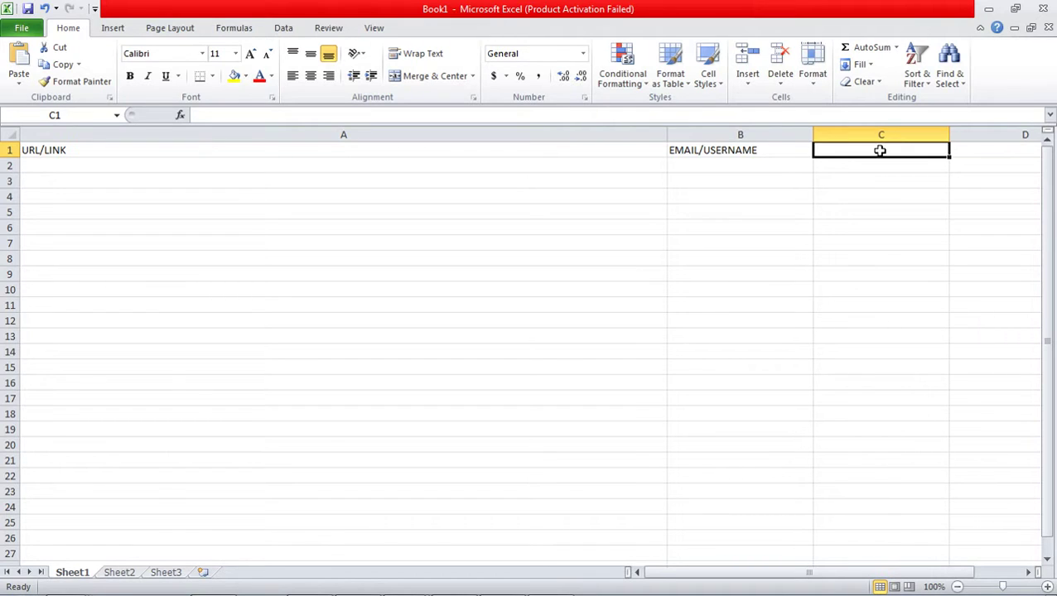
text(PASSWO)
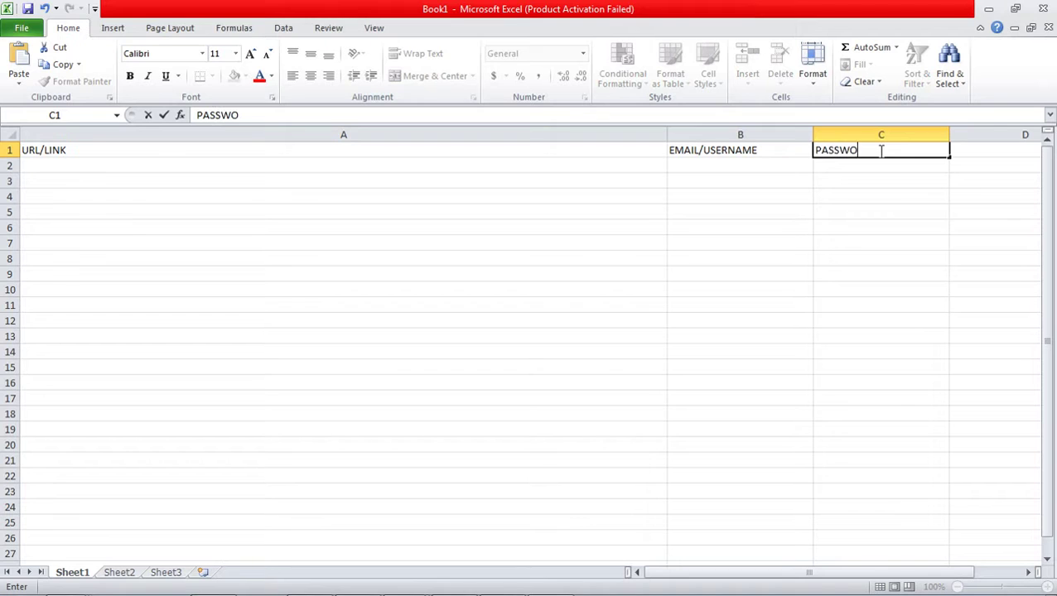
text(RD)
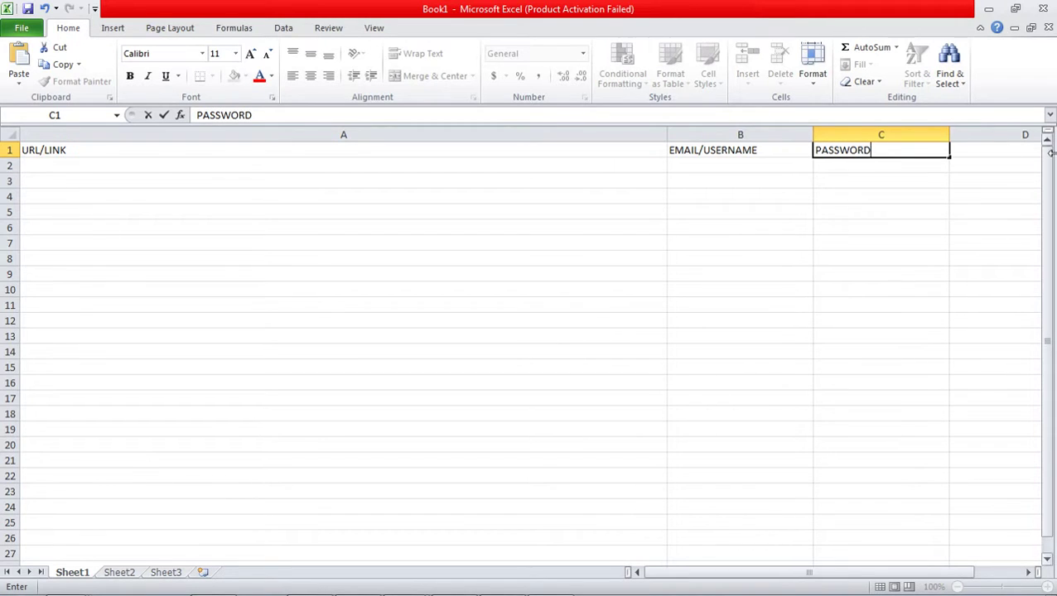
click(985, 146)
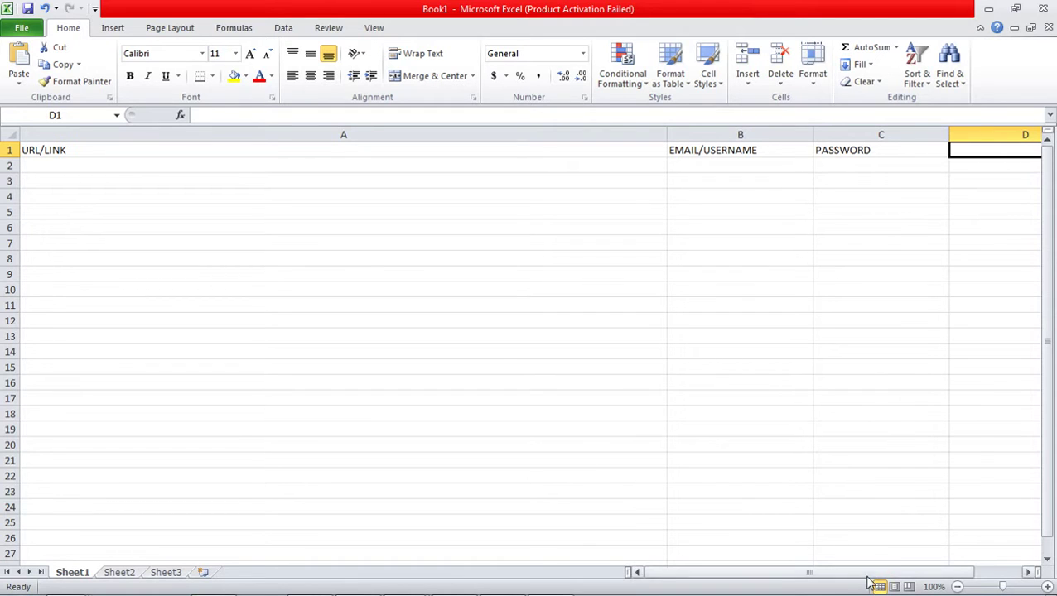
- Type the headers ANCHOR in D1, PR in E1 and REMARK in F1
drag(868, 573, 909, 580)
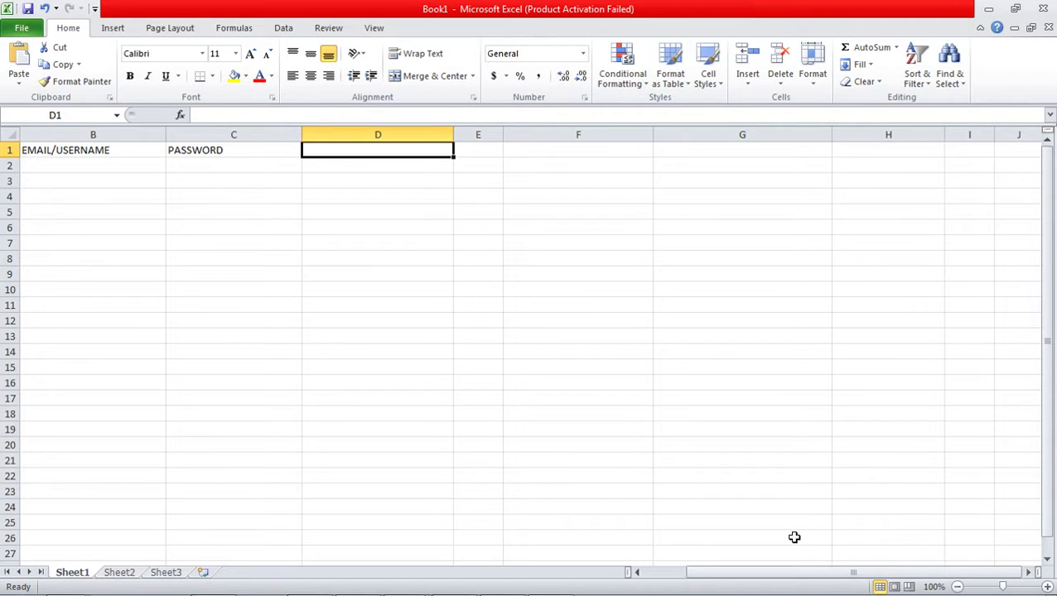
text(A)
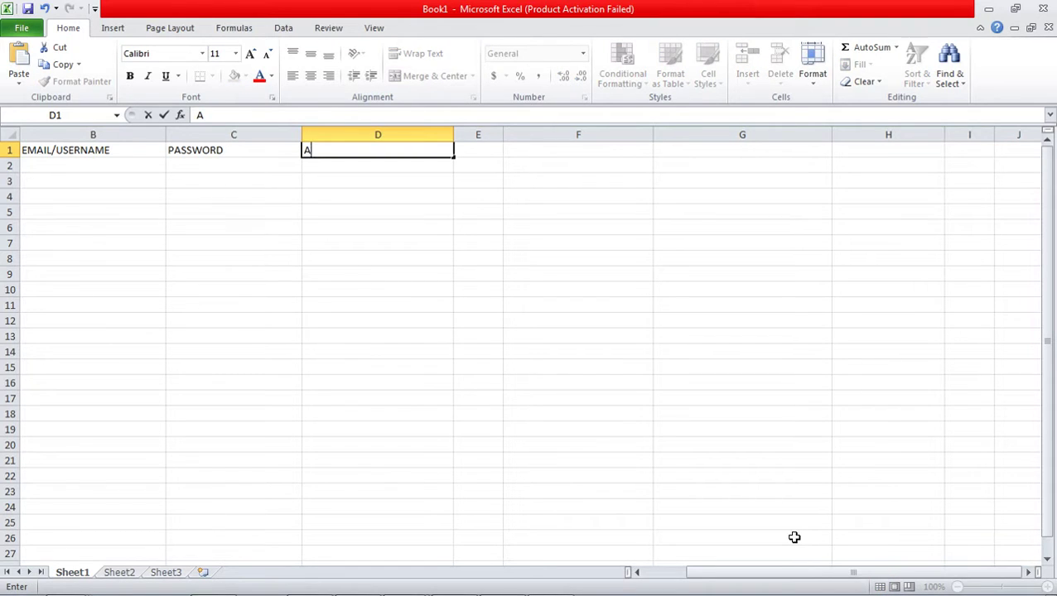
text(NCHOR)
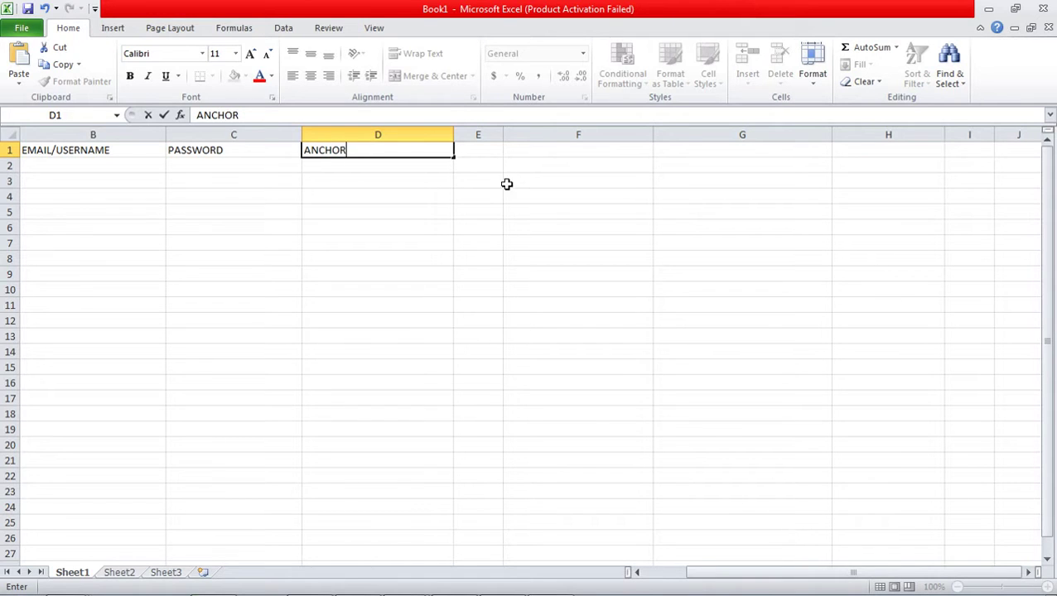
click(482, 157)
text(PR)
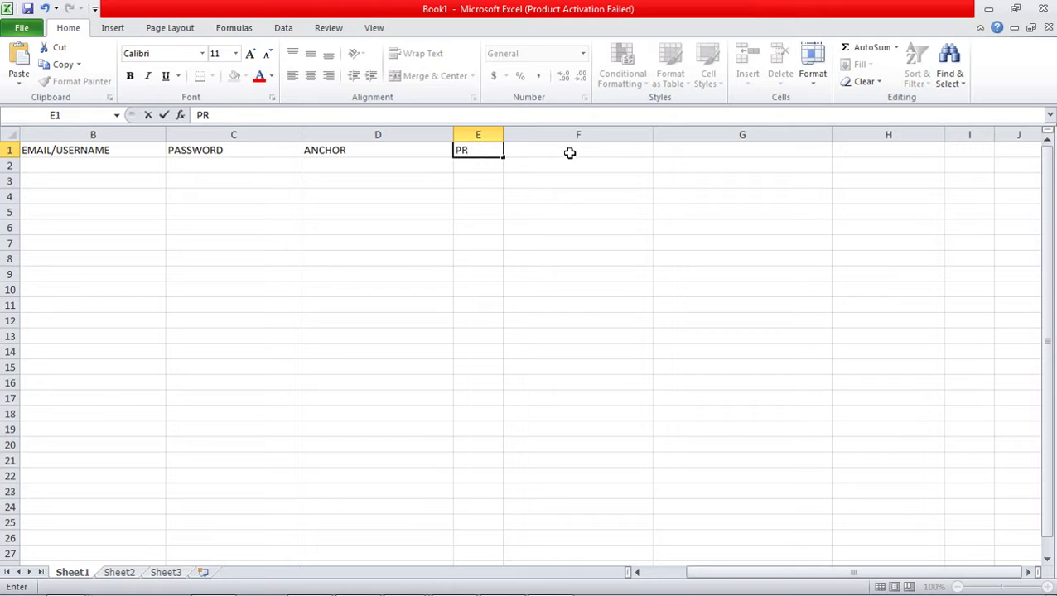
click(569, 152)
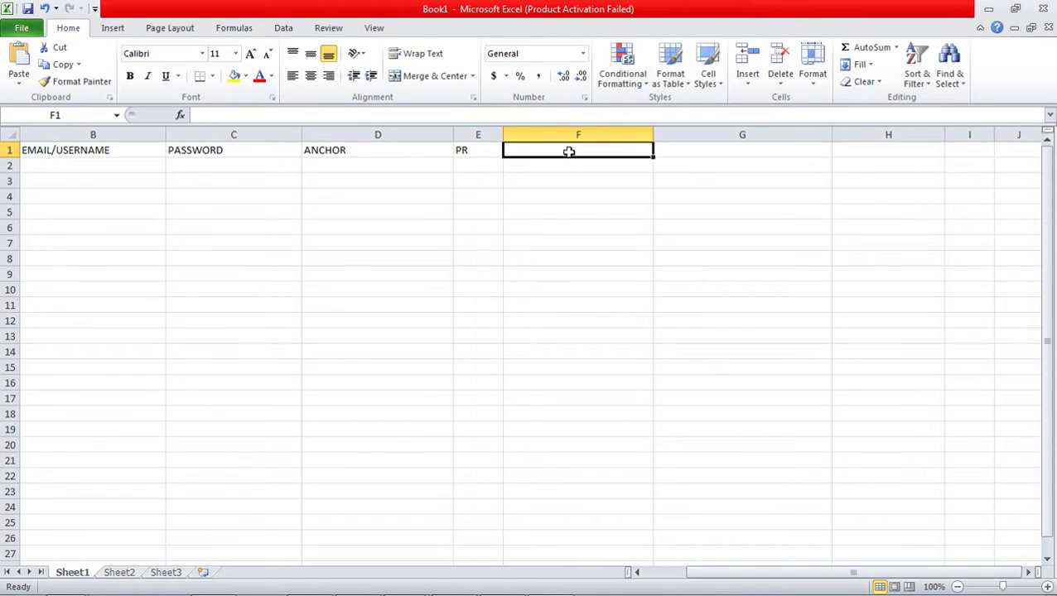
text(R)
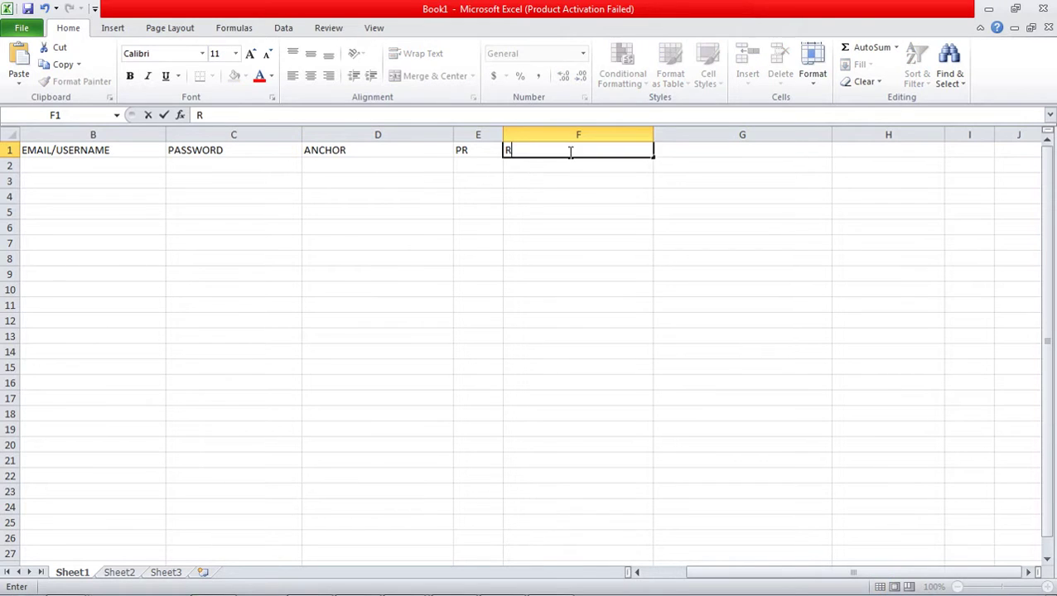
text(EMARK)
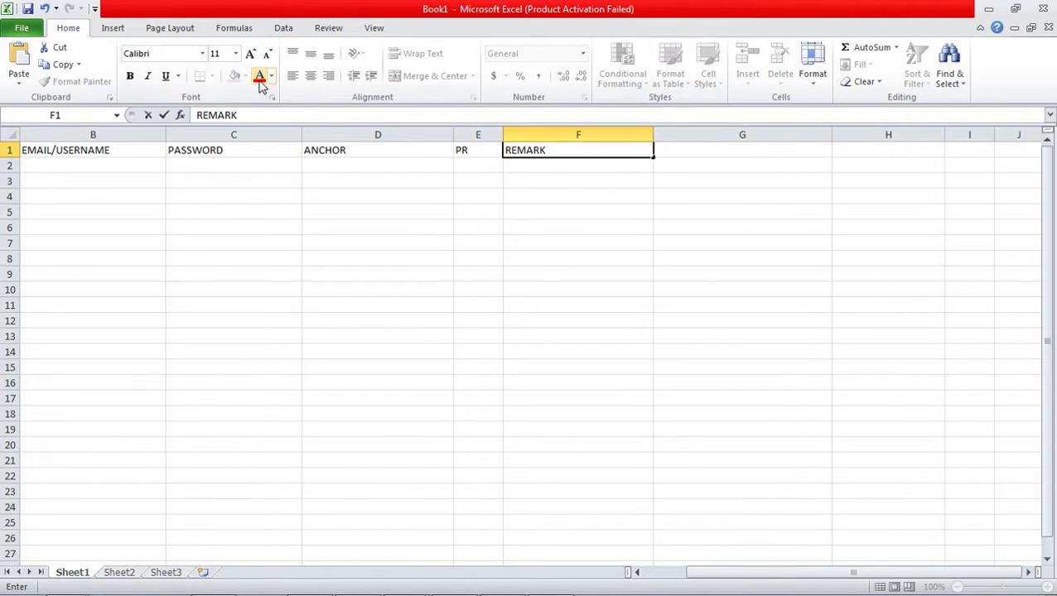
- Turn the PR, REMARK, ANCHOR, PASSWORD and EMAIL/USERNAME headings red
click(488, 151)
click(260, 77)
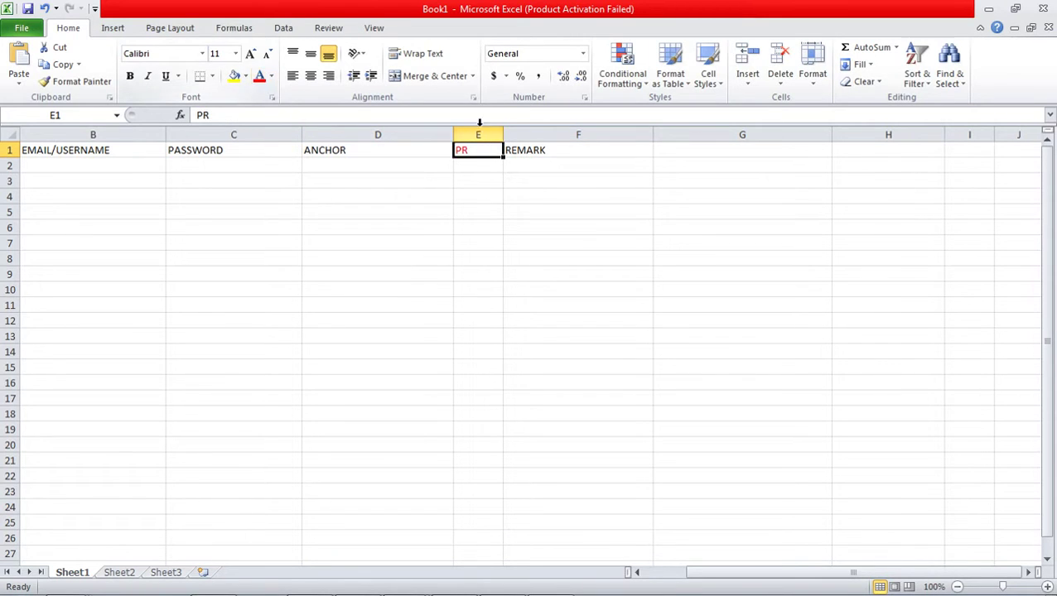
click(557, 155)
click(272, 76)
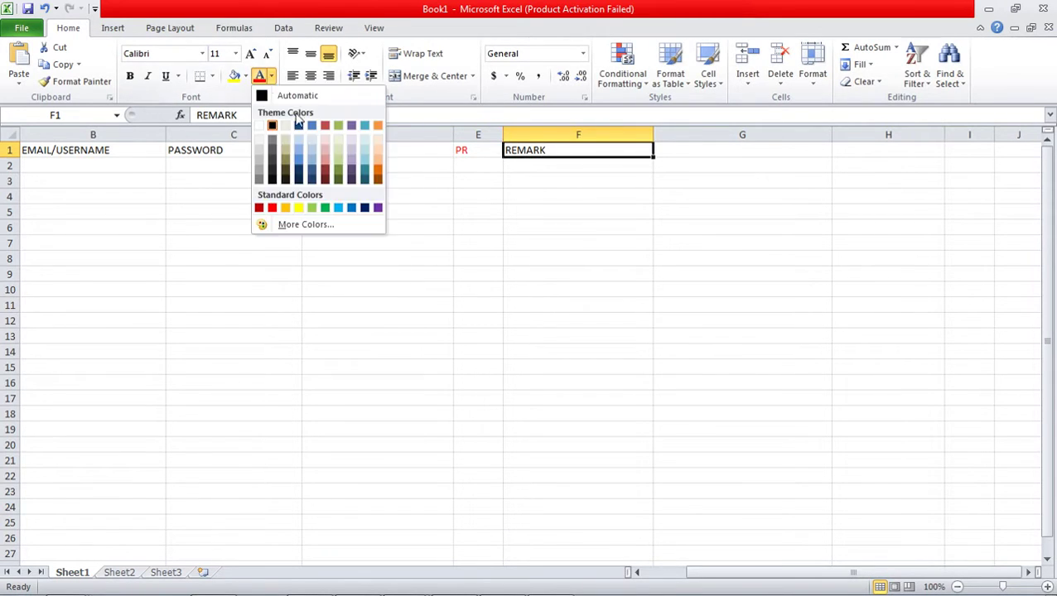
click(260, 77)
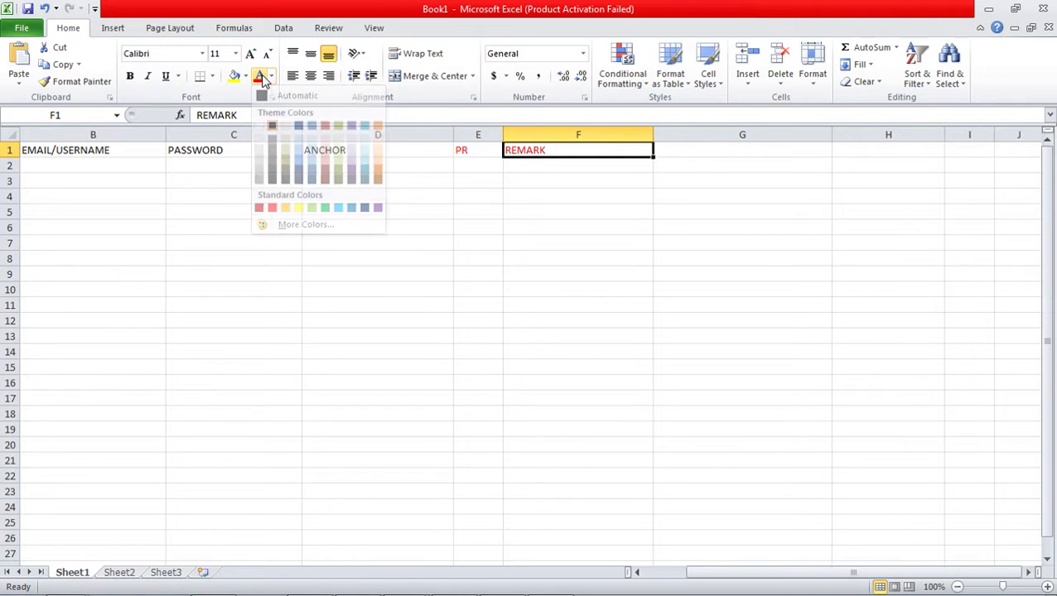
click(364, 151)
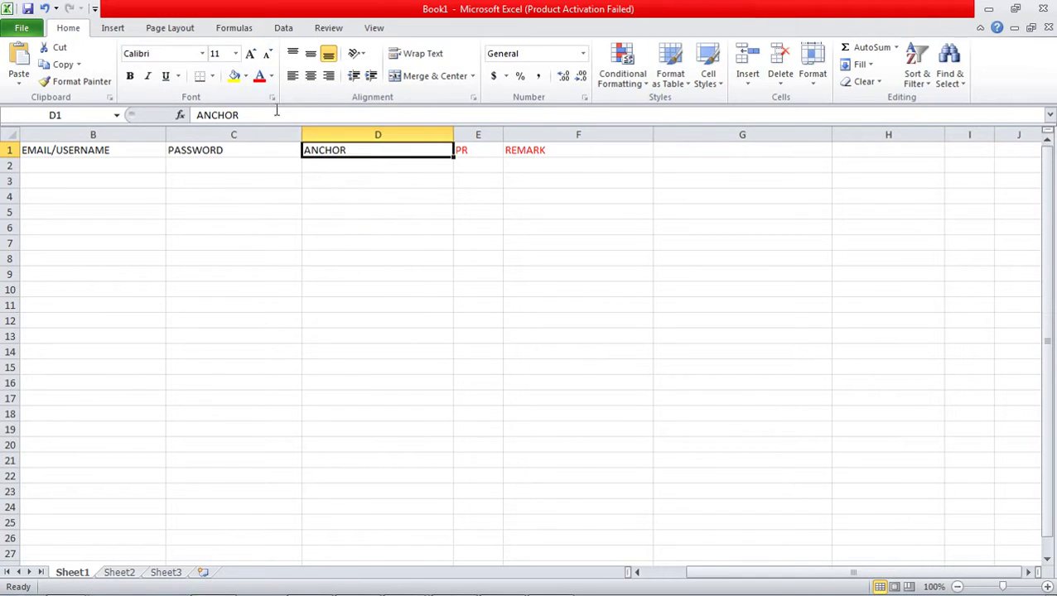
click(262, 79)
click(245, 151)
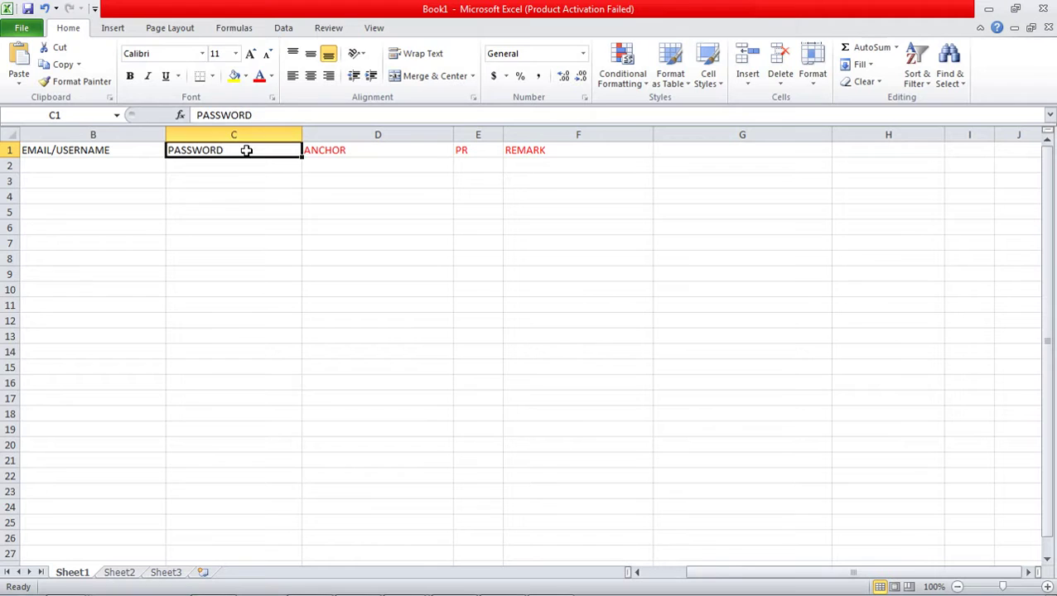
click(259, 76)
click(147, 147)
click(259, 76)
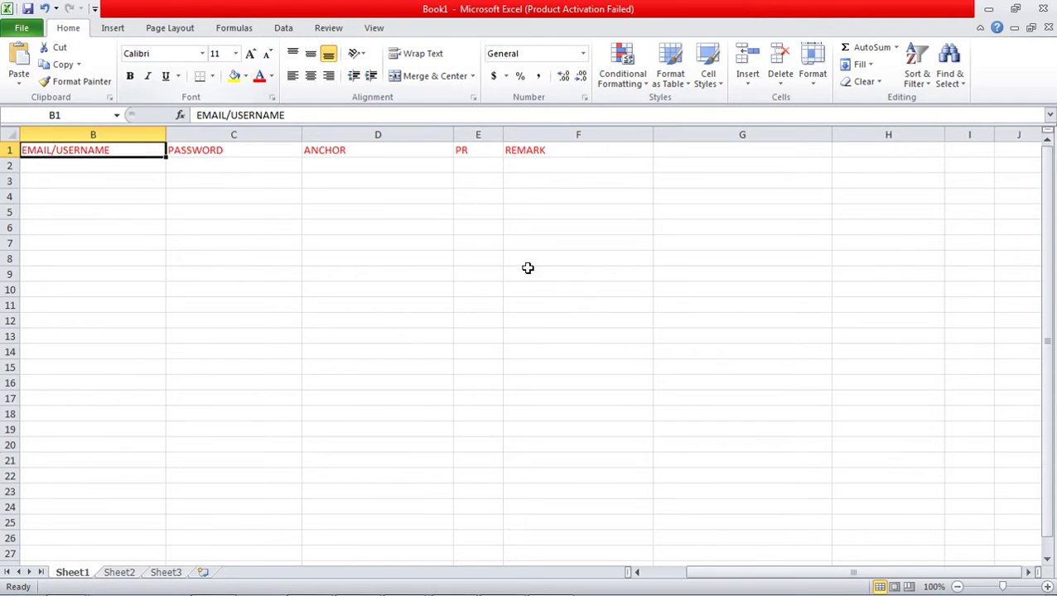
drag(884, 577, 845, 573)
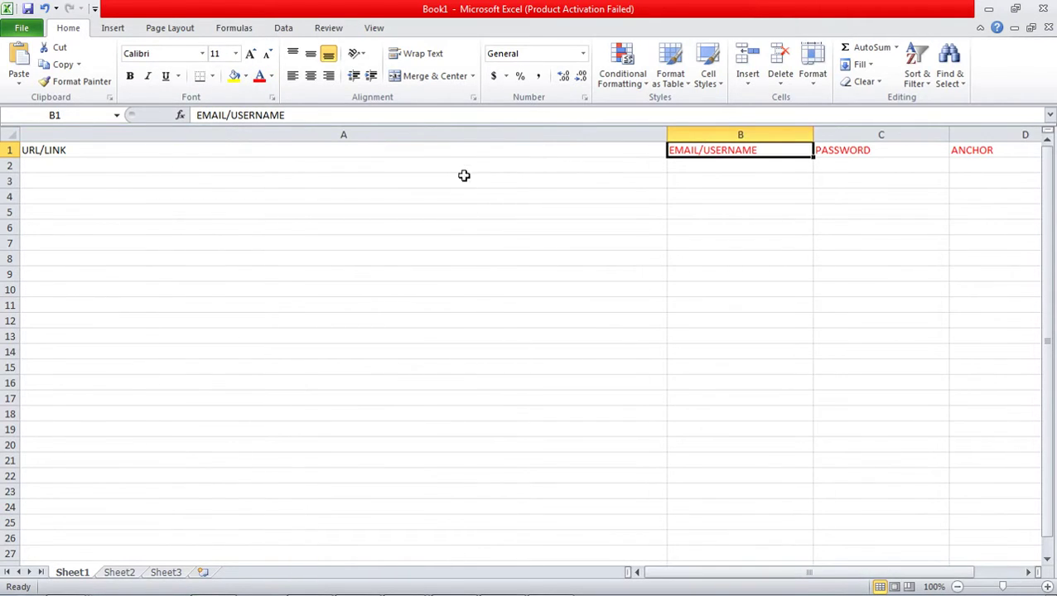
- Make the URL/LINK heading in A1 red and centre it
click(476, 147)
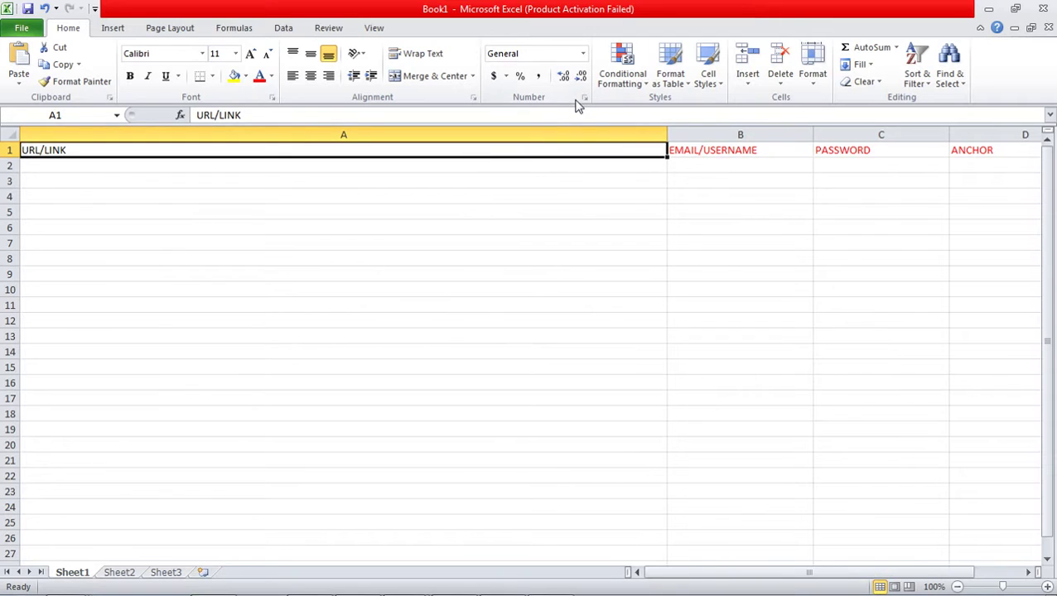
click(259, 77)
click(311, 77)
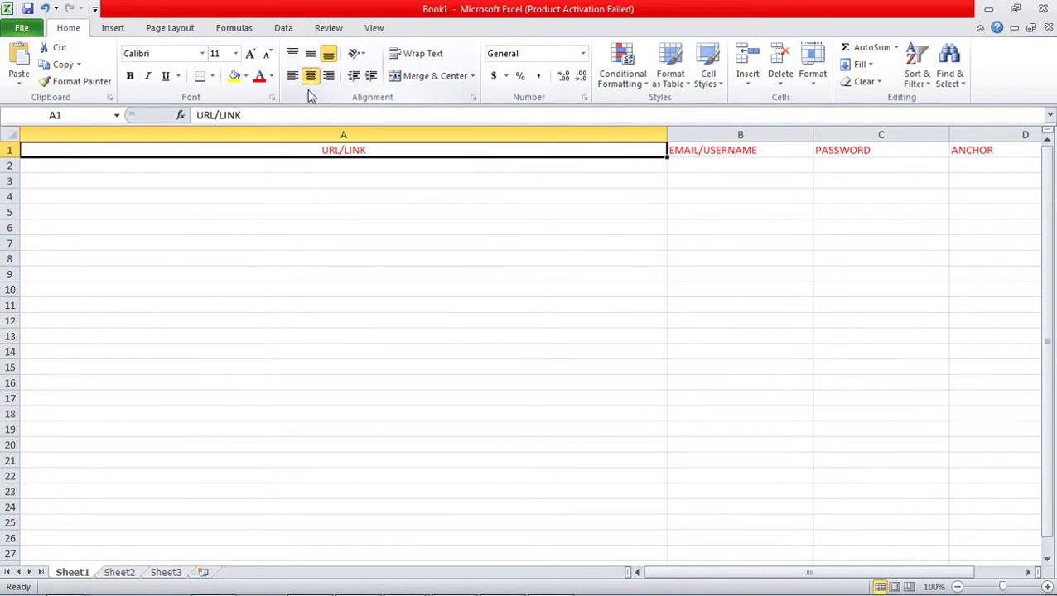
click(292, 164)
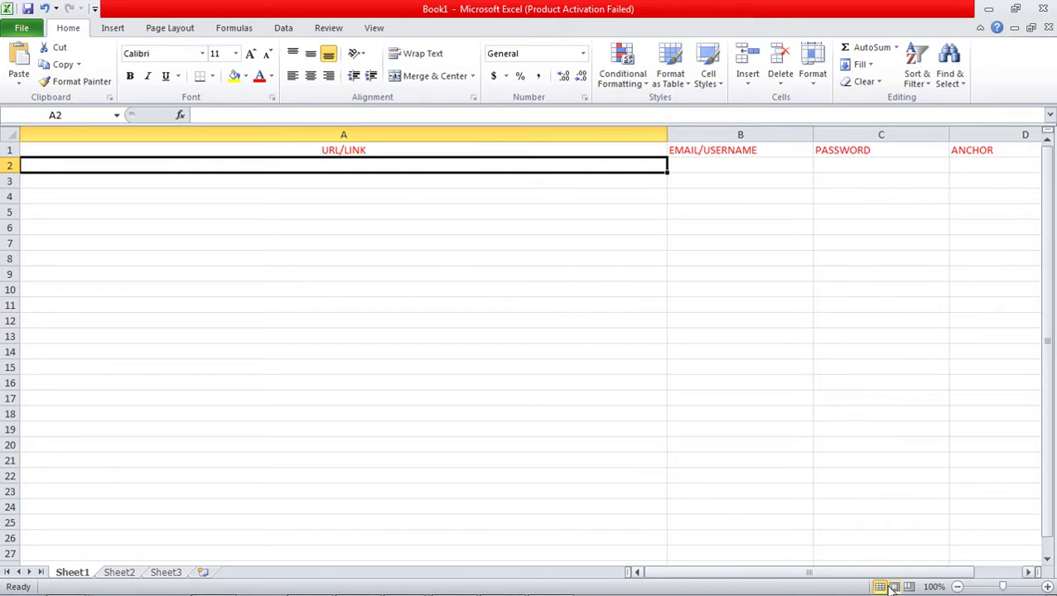
drag(880, 575, 911, 577)
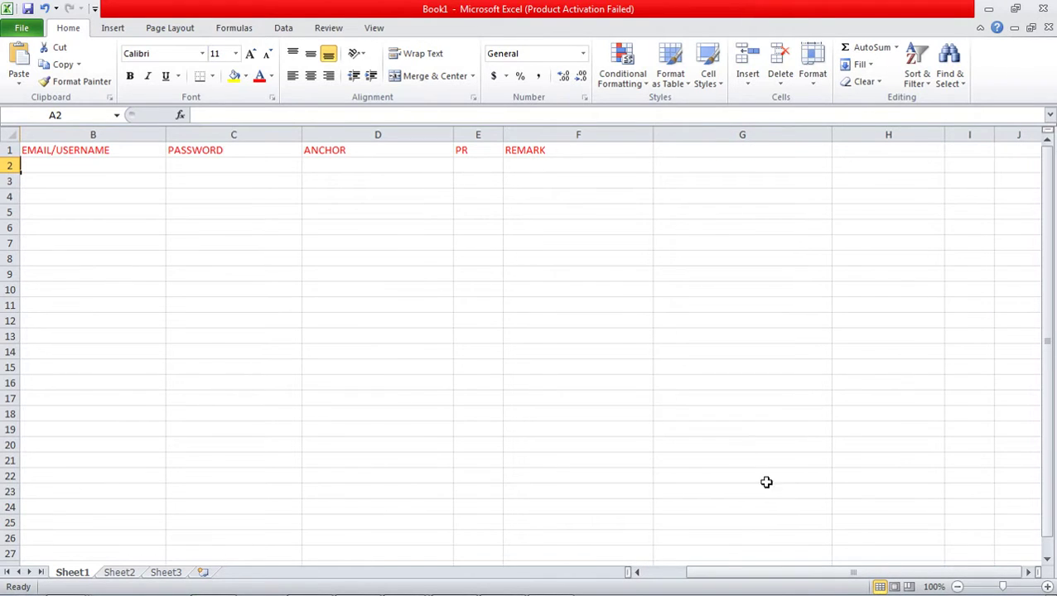
drag(833, 574, 795, 575)
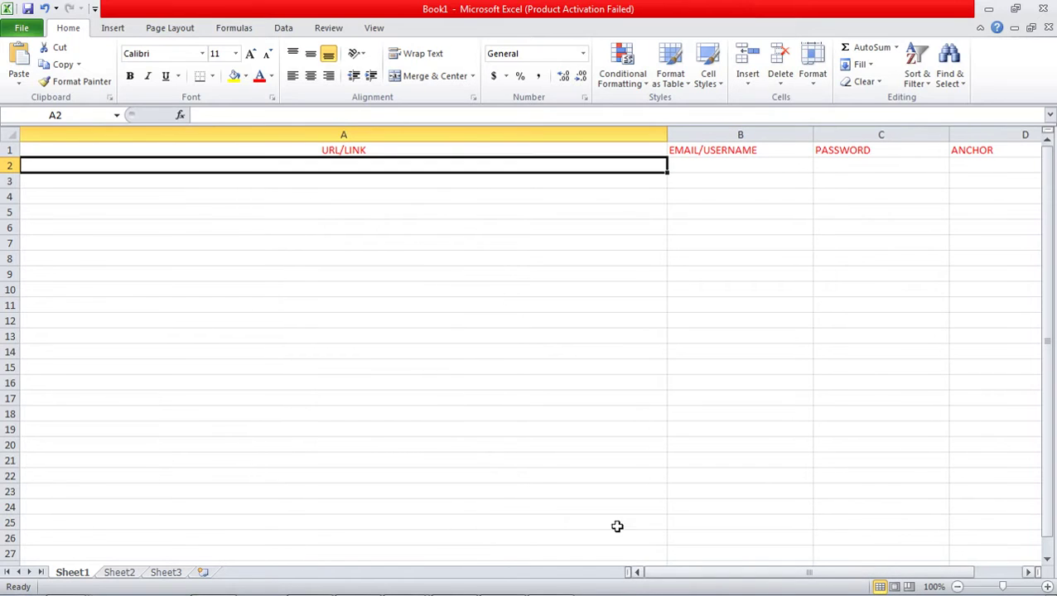
click(188, 188)
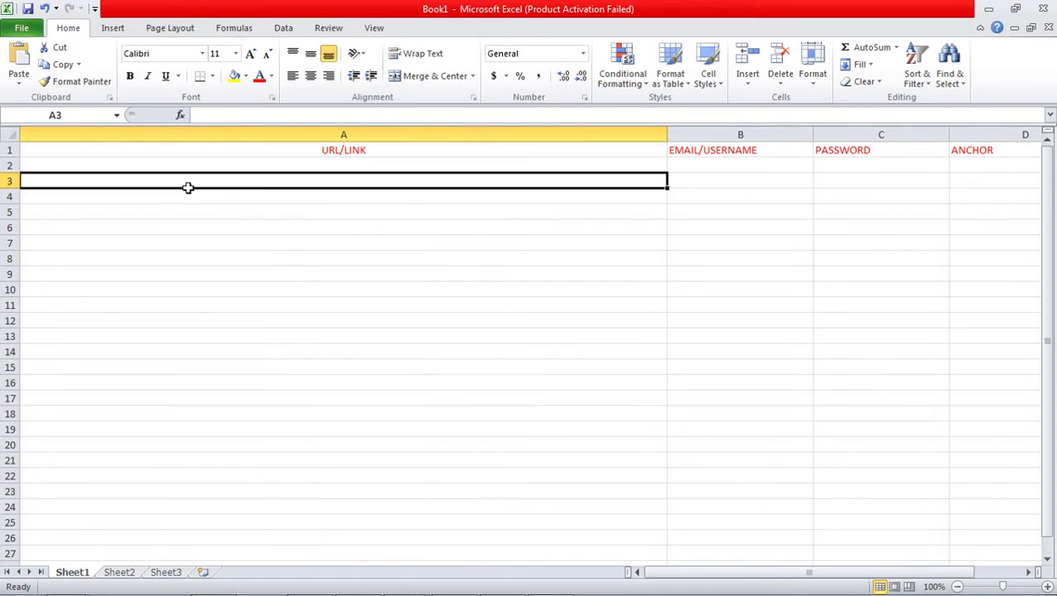
click(306, 165)
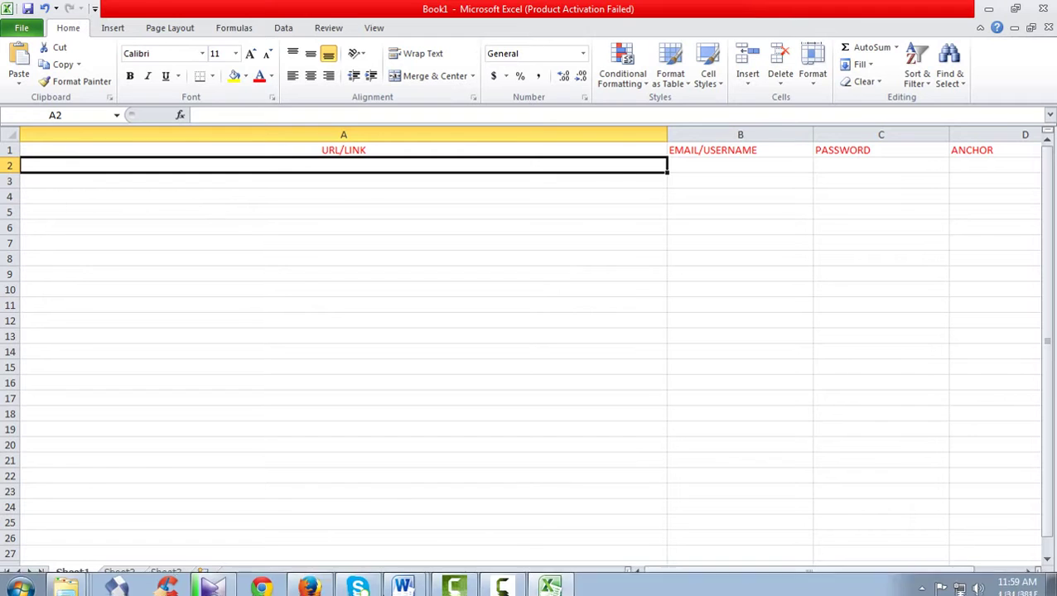
- Copy the ArticleTrader page address from Firefox and return to Excel
click(328, 583)
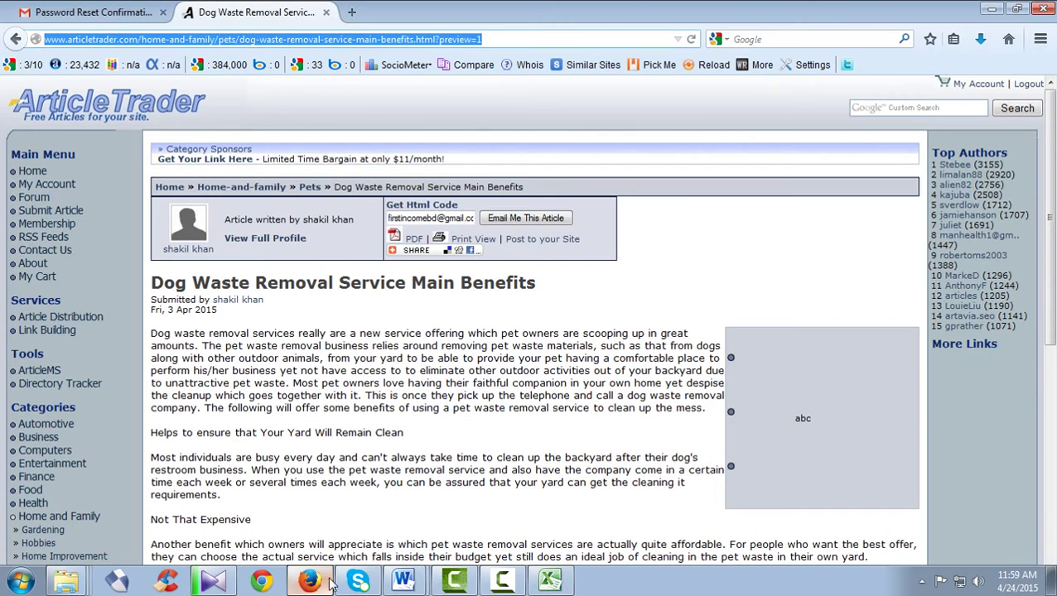
right_click(356, 41)
click(405, 96)
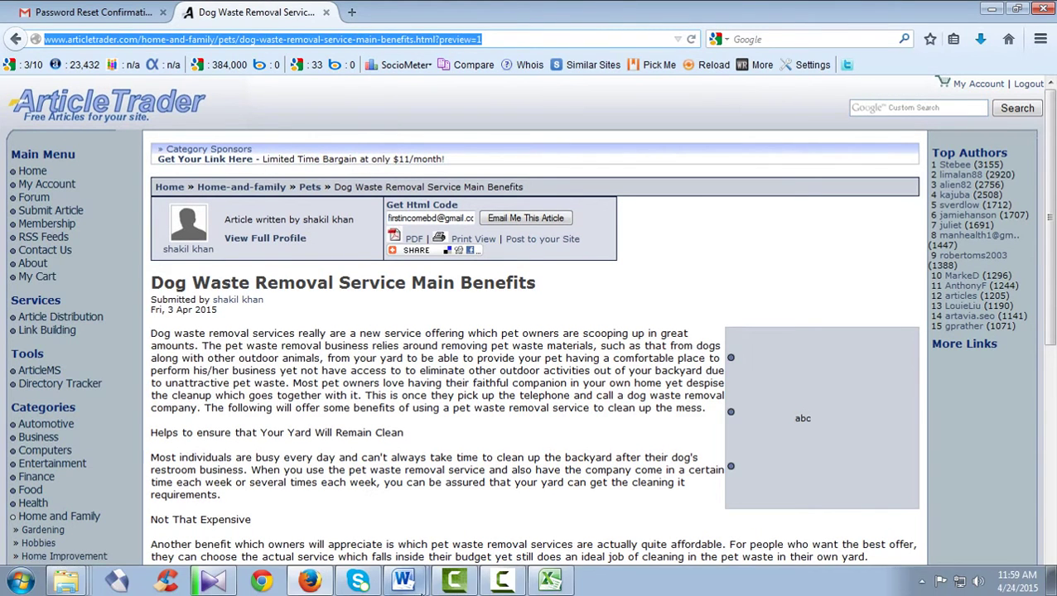
click(550, 582)
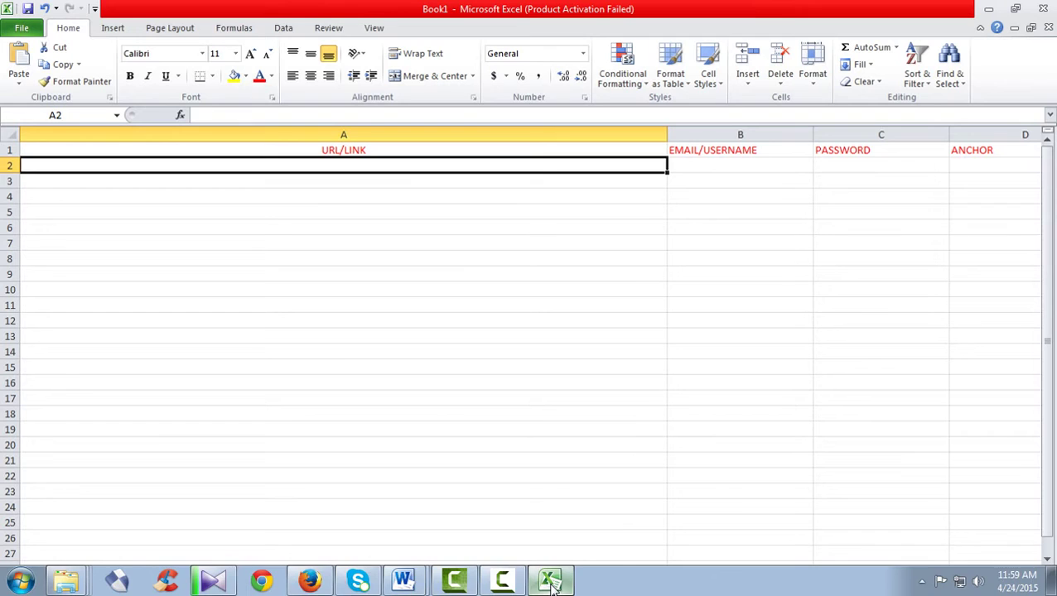
- Paste the article URL into A2 as plain text, then enter the username in B2 and the password in C2
right_click(393, 166)
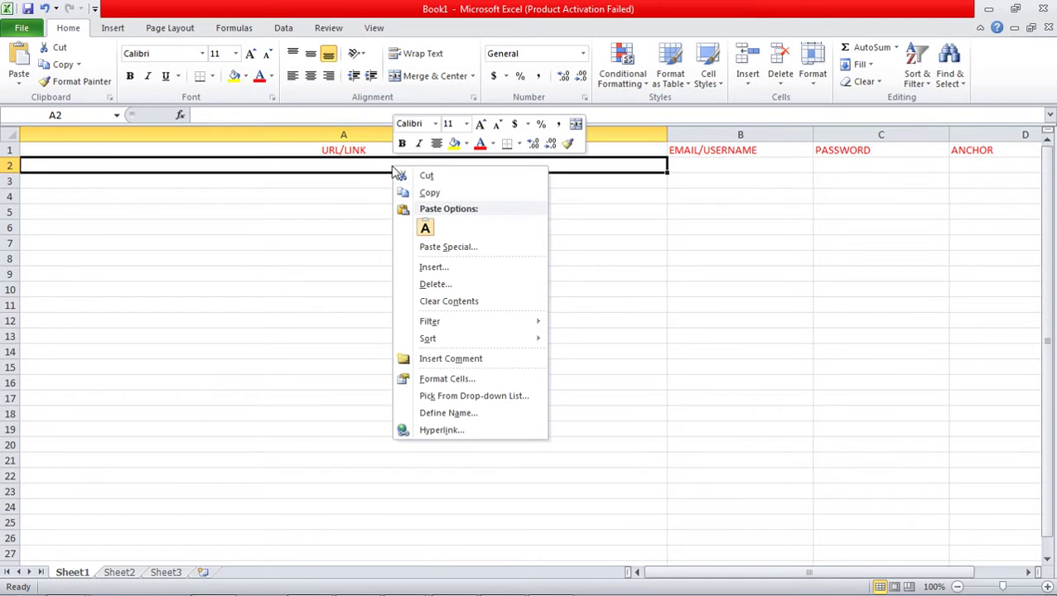
click(425, 229)
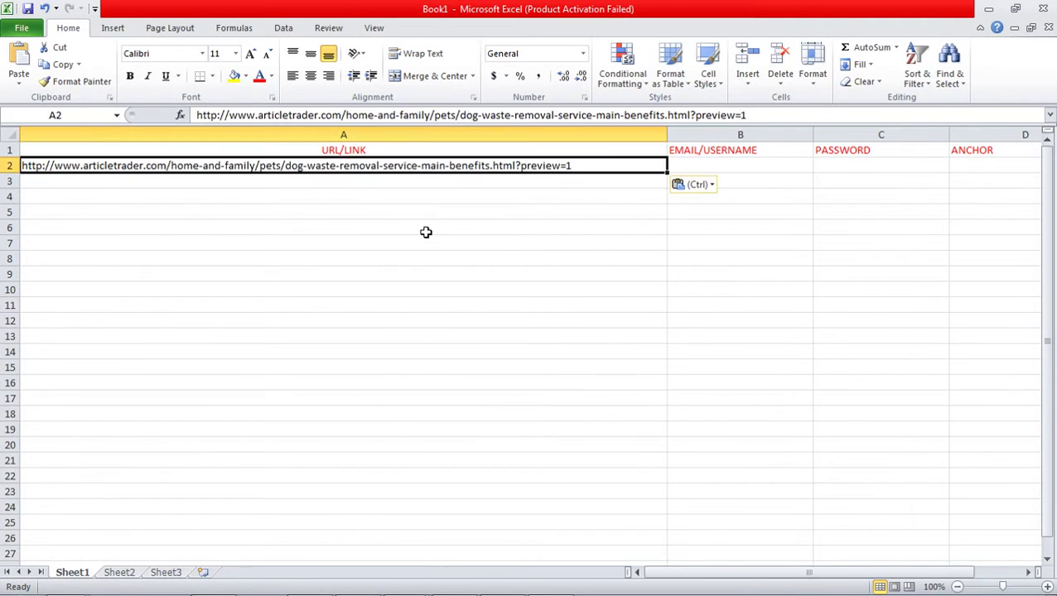
click(777, 166)
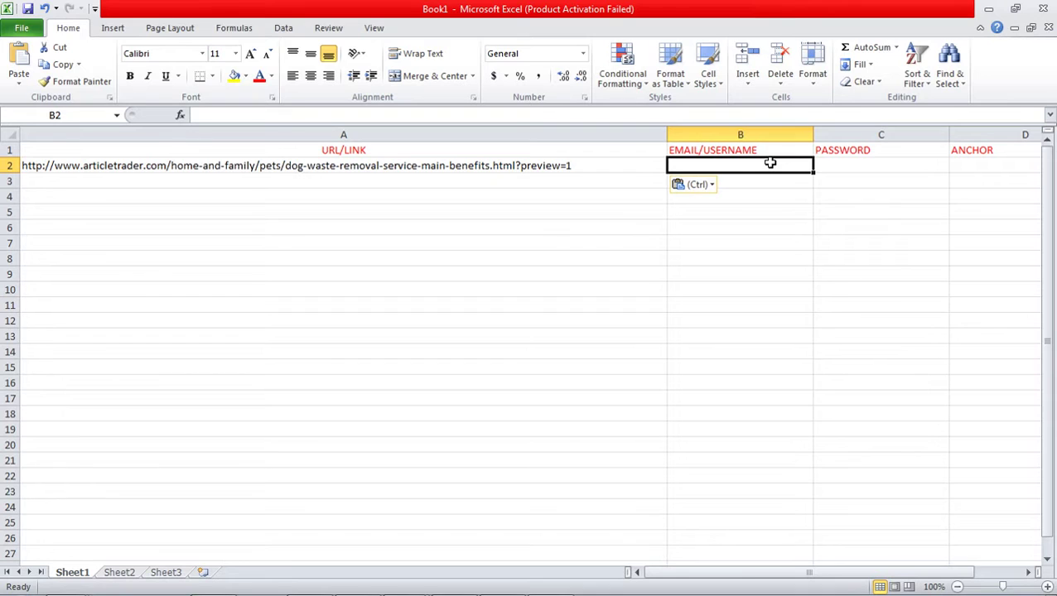
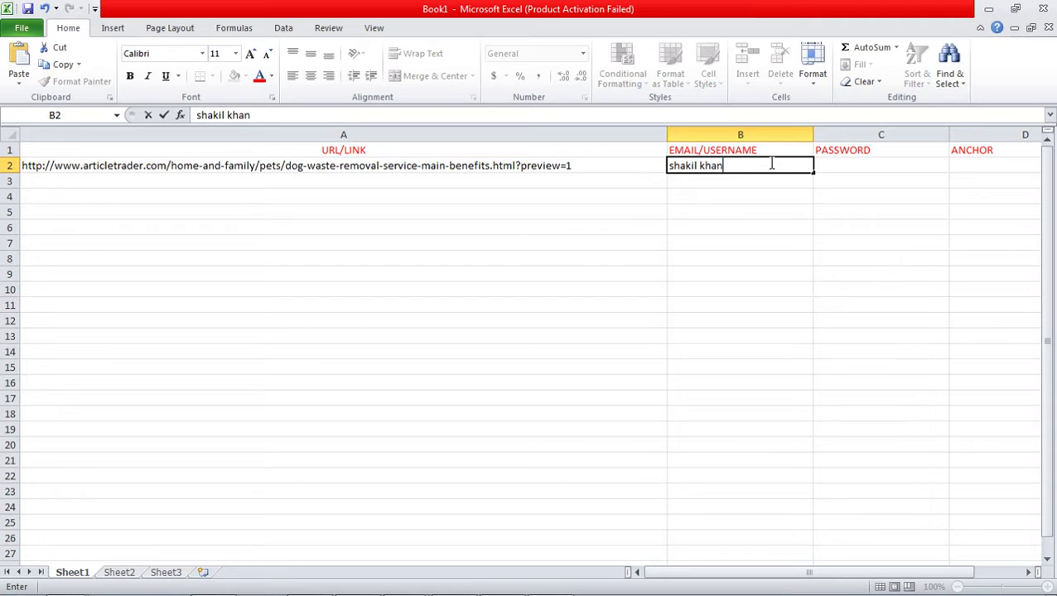
click(845, 162)
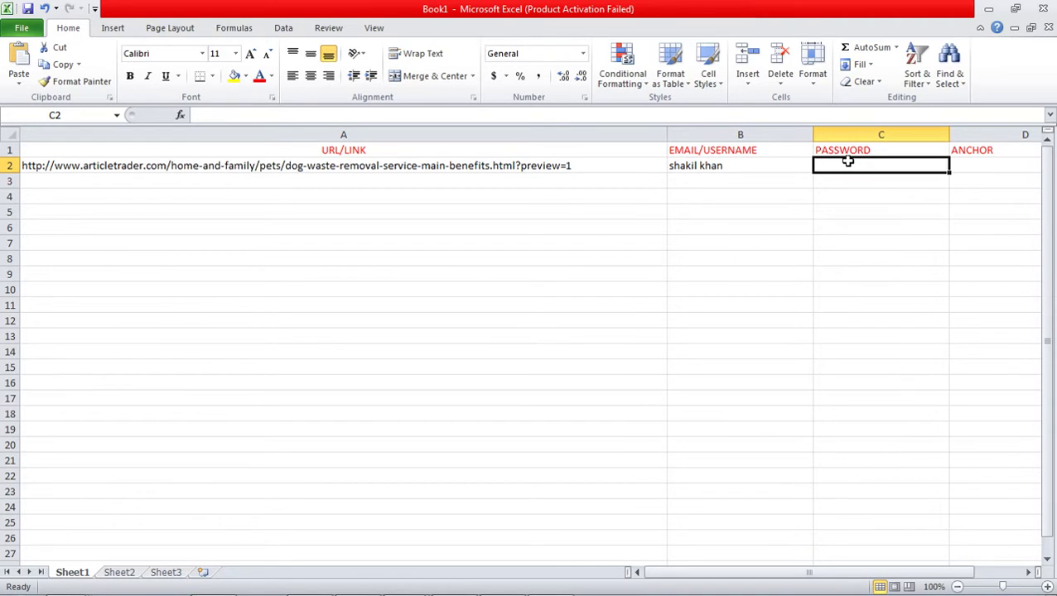
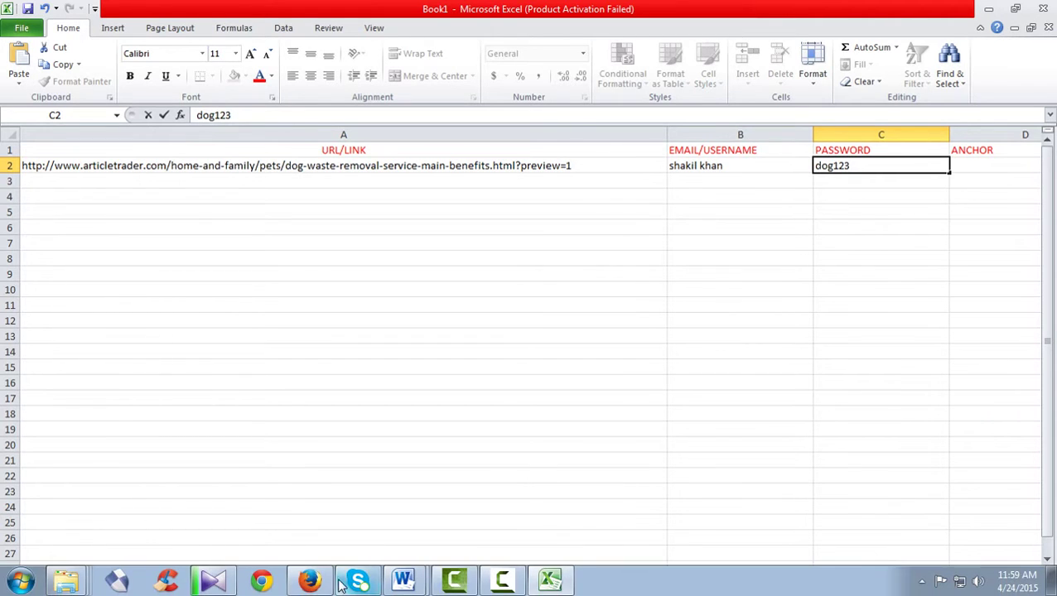
- Copy the article's 'How to clean up dog poop' anchor link and minimize Firefox
click(308, 580)
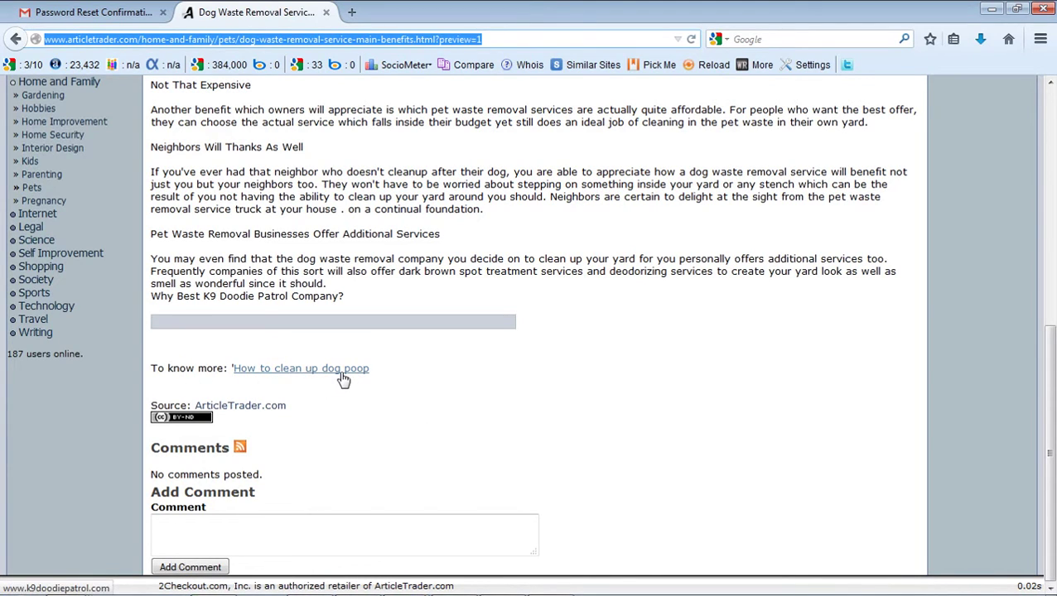
click(377, 371)
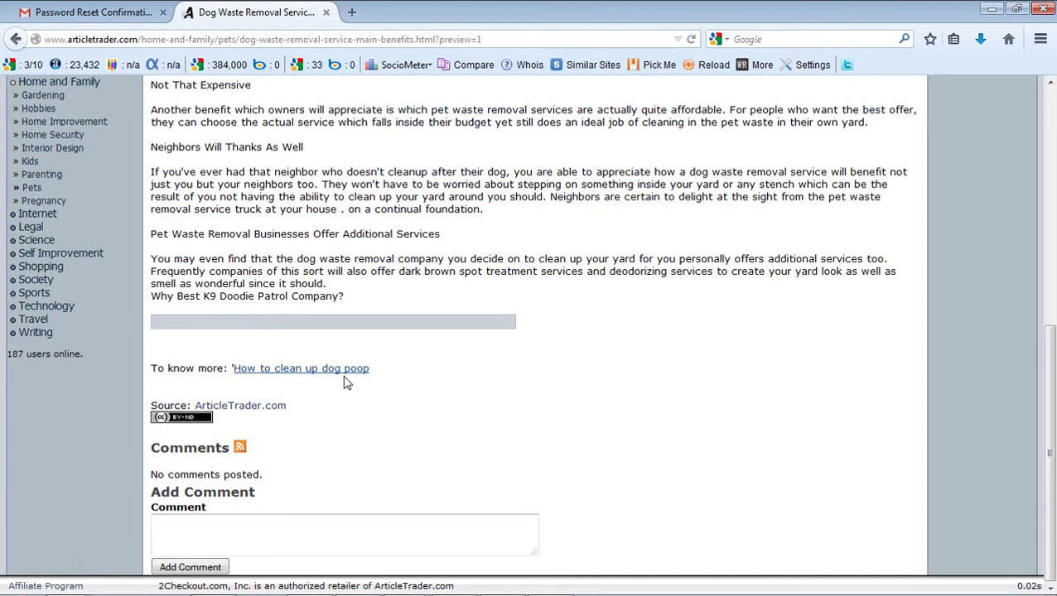
drag(269, 383, 238, 378)
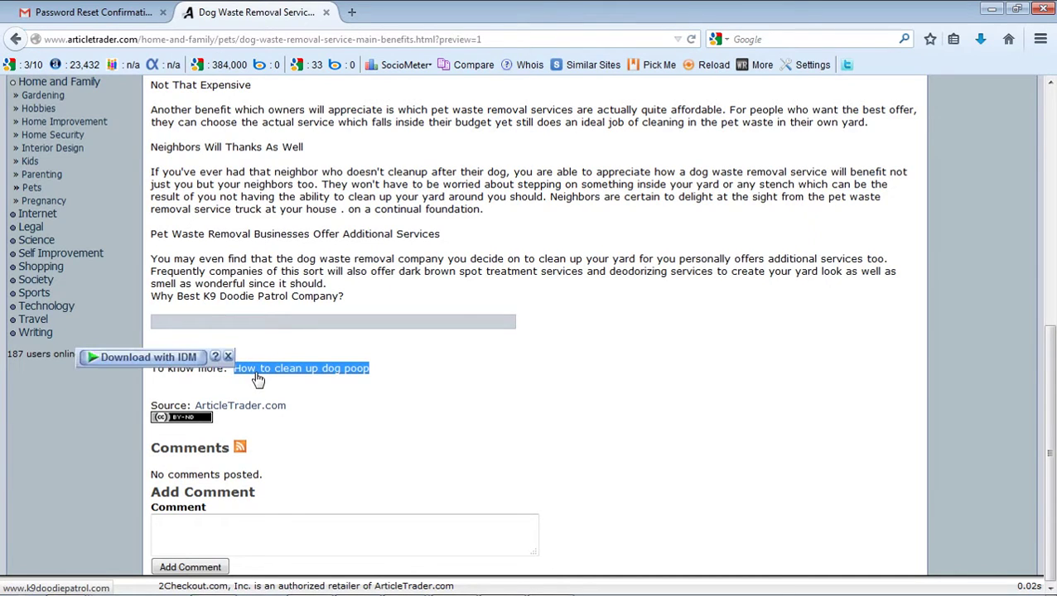
right_click(258, 369)
click(301, 263)
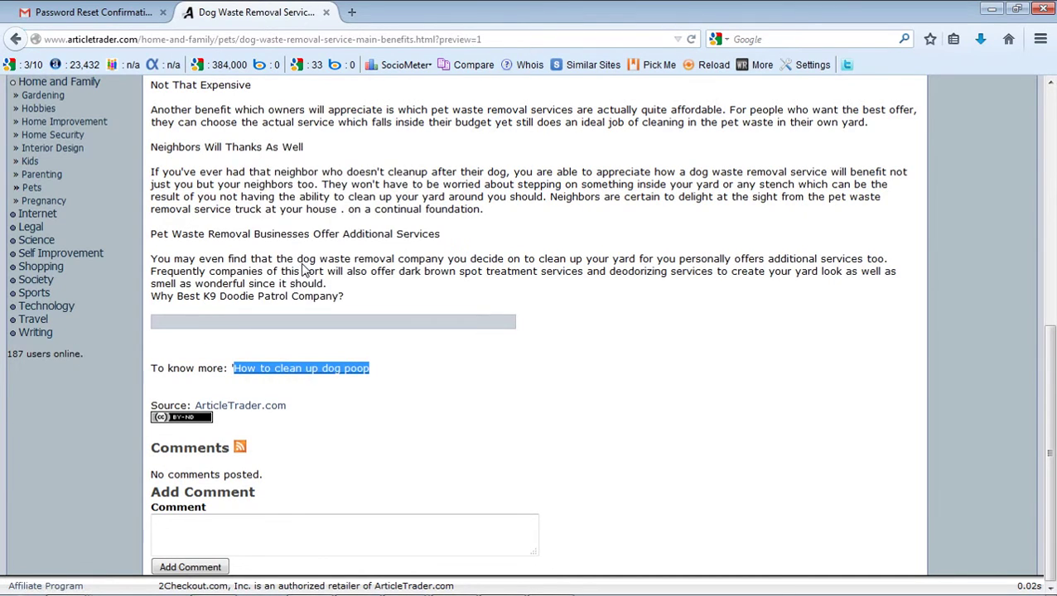
click(313, 580)
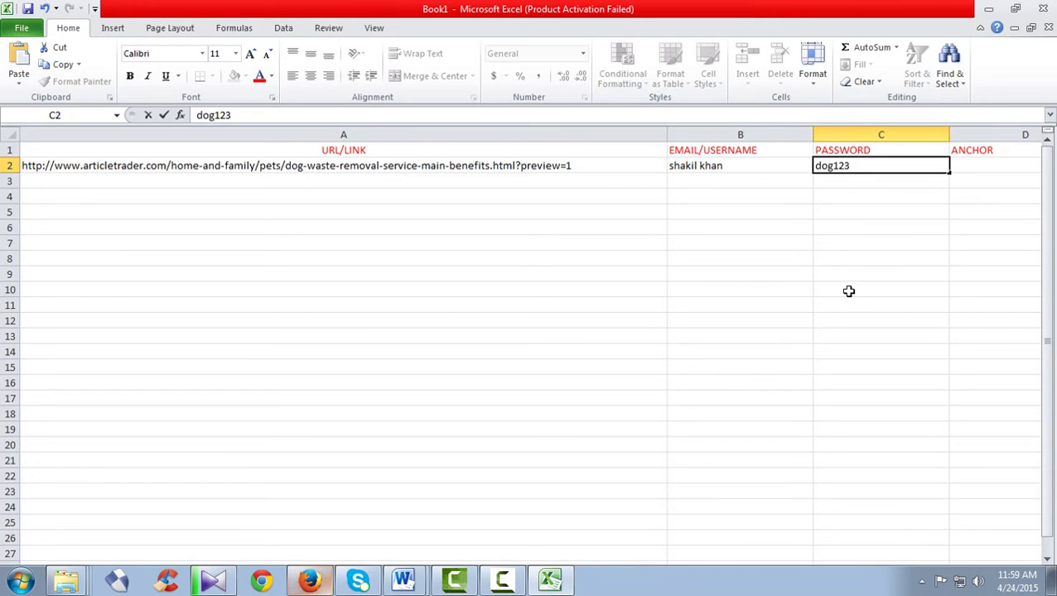
- Paste the 'How to clean up dog poop' anchor link into D2 and enter PR 3 in E2
click(970, 165)
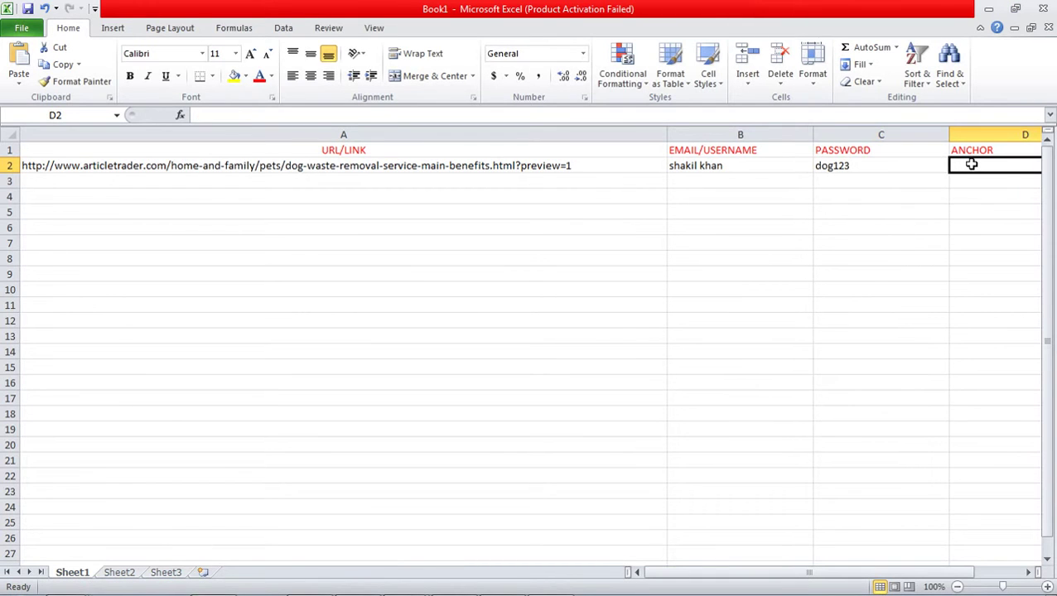
key(ctrl+v)
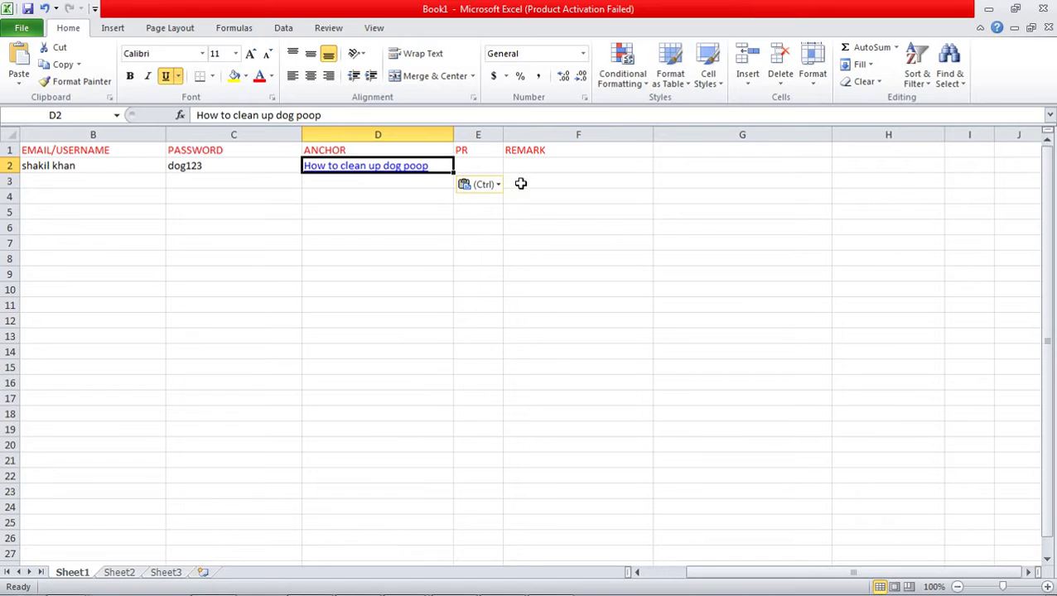
click(484, 164)
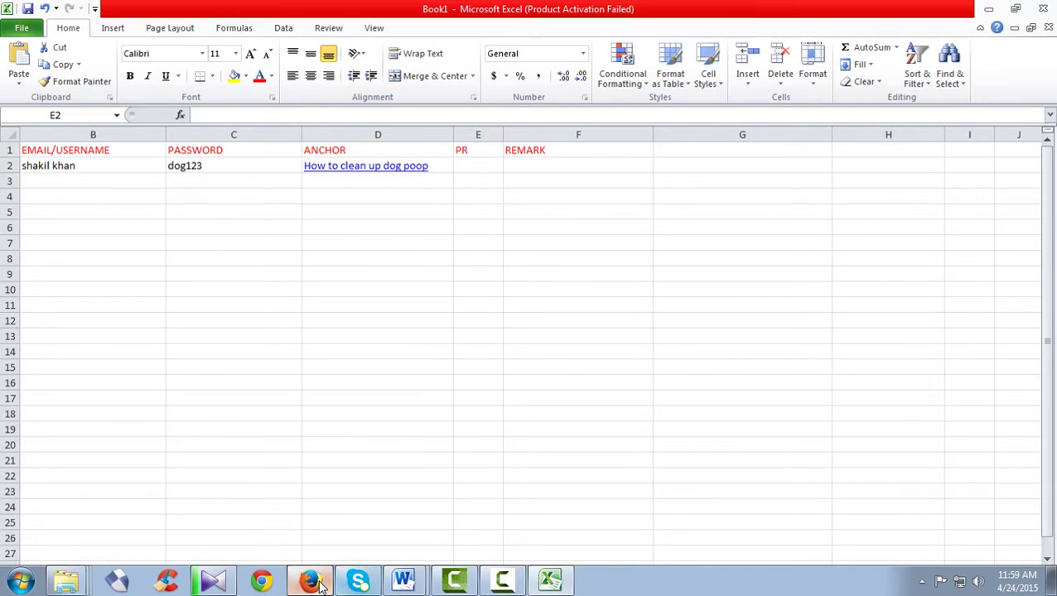
click(308, 582)
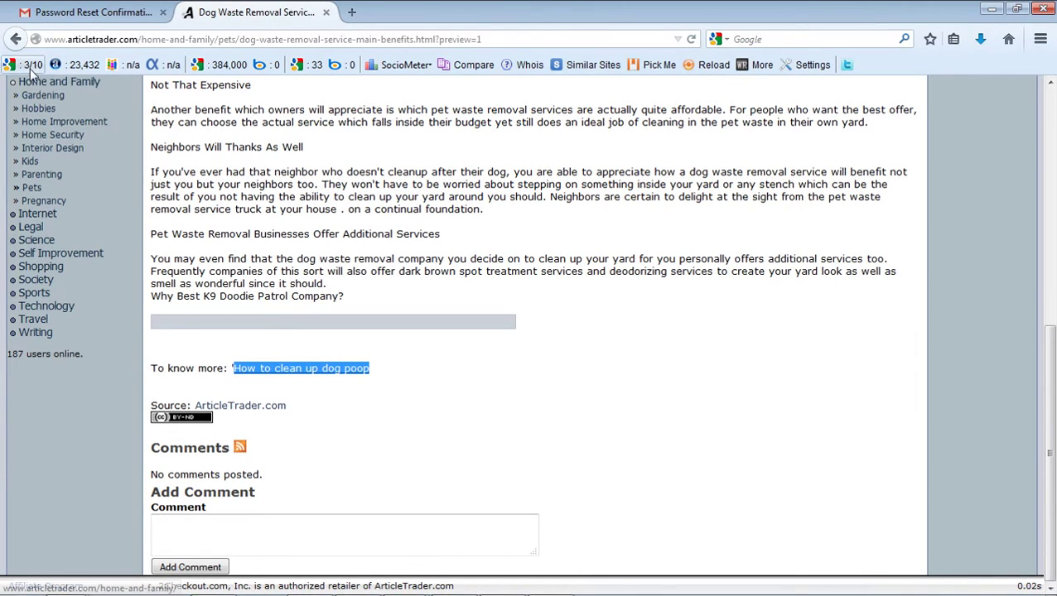
mouse_move(241, 590)
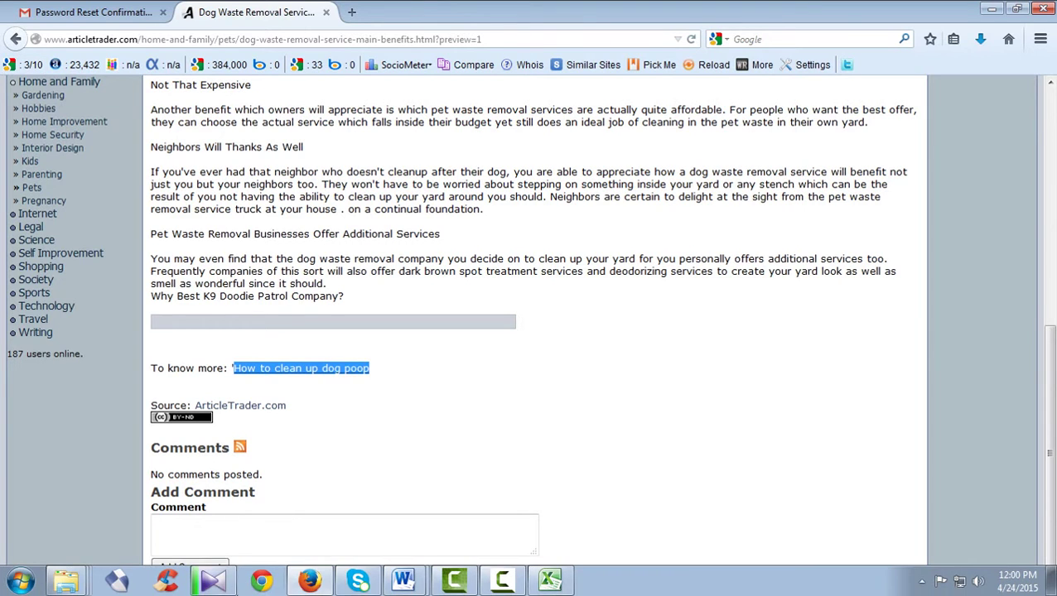
click(311, 582)
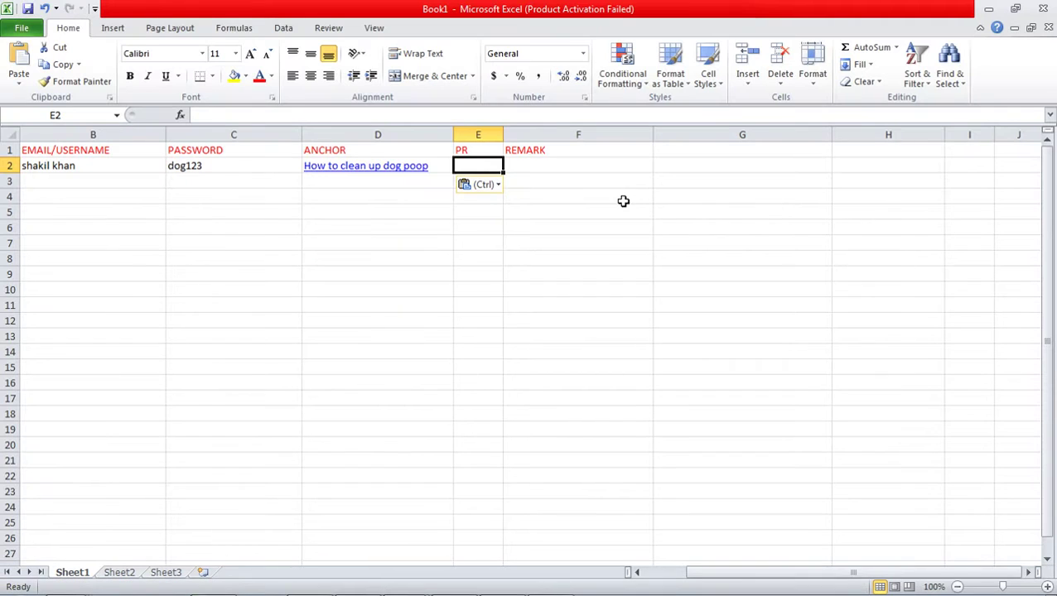
text(3)
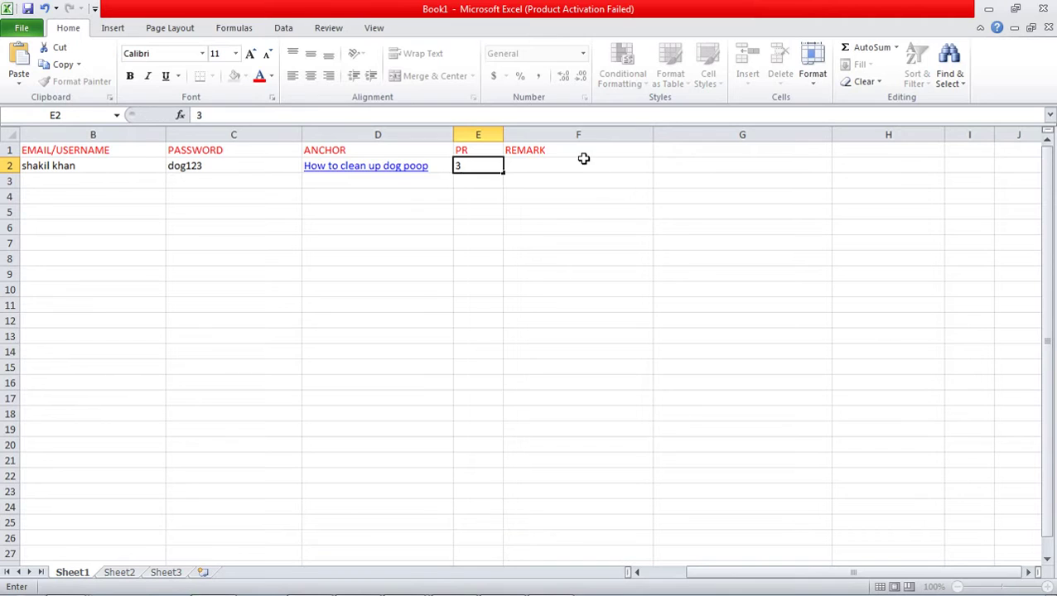
click(581, 162)
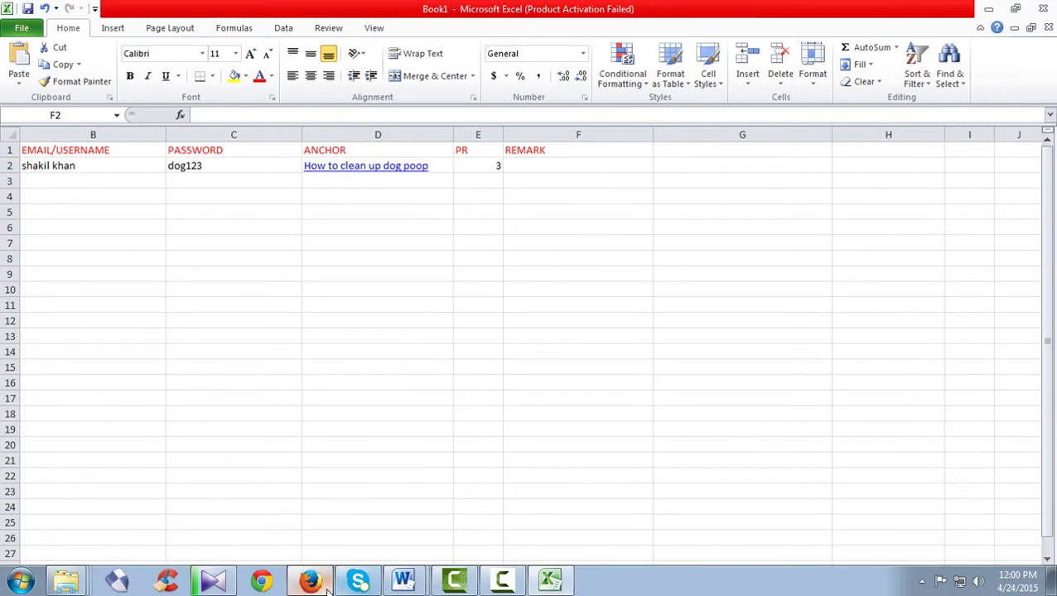
- Check the article page in Firefox, then replace heading F1's REMARK with 'ip'
click(309, 588)
scroll(429, 376, up, 10)
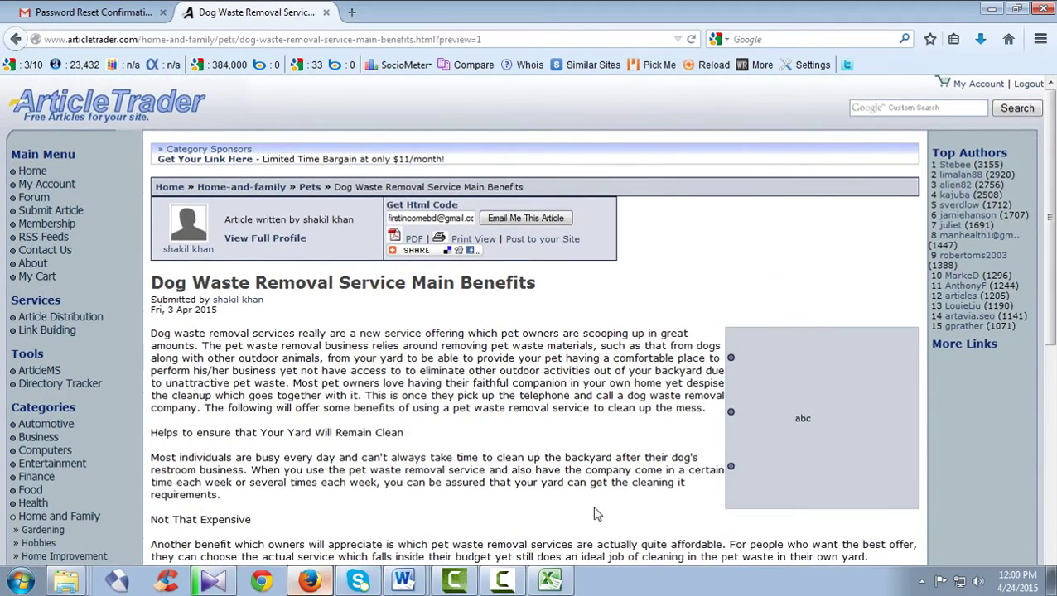
click(309, 581)
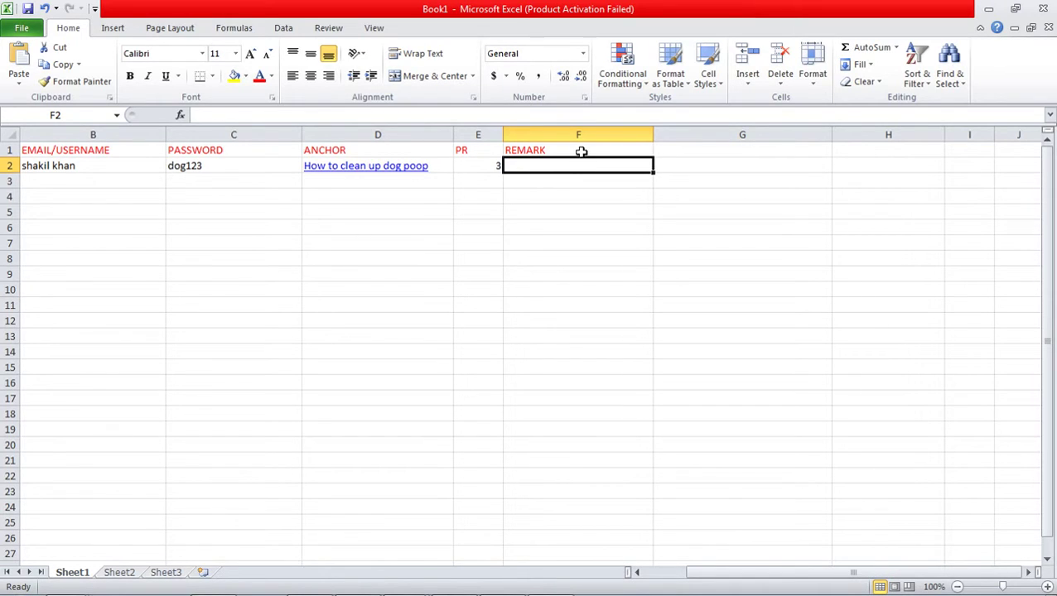
click(581, 151)
key(Delete)
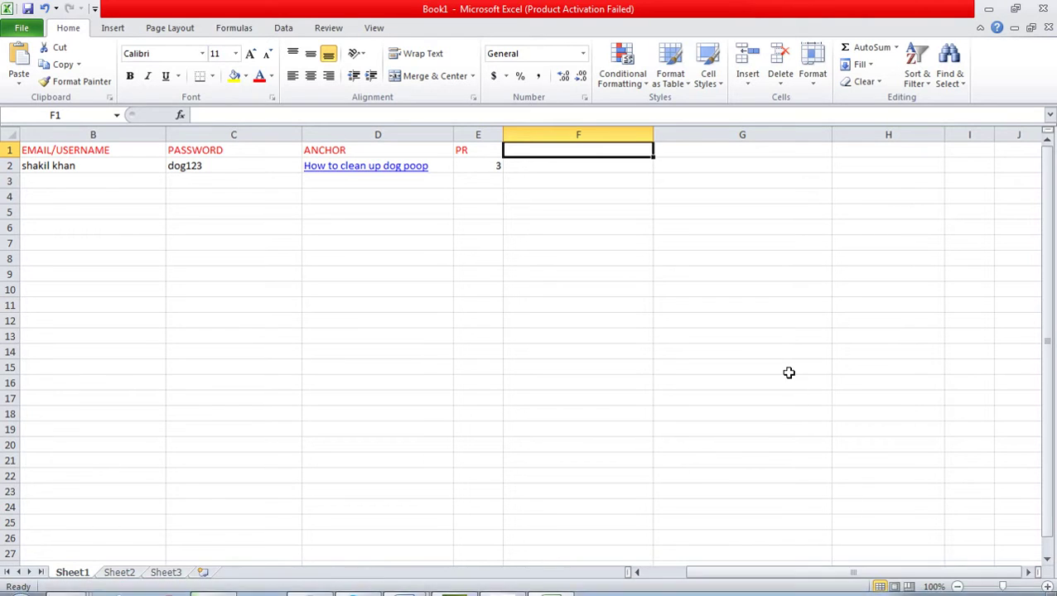
drag(831, 574, 779, 576)
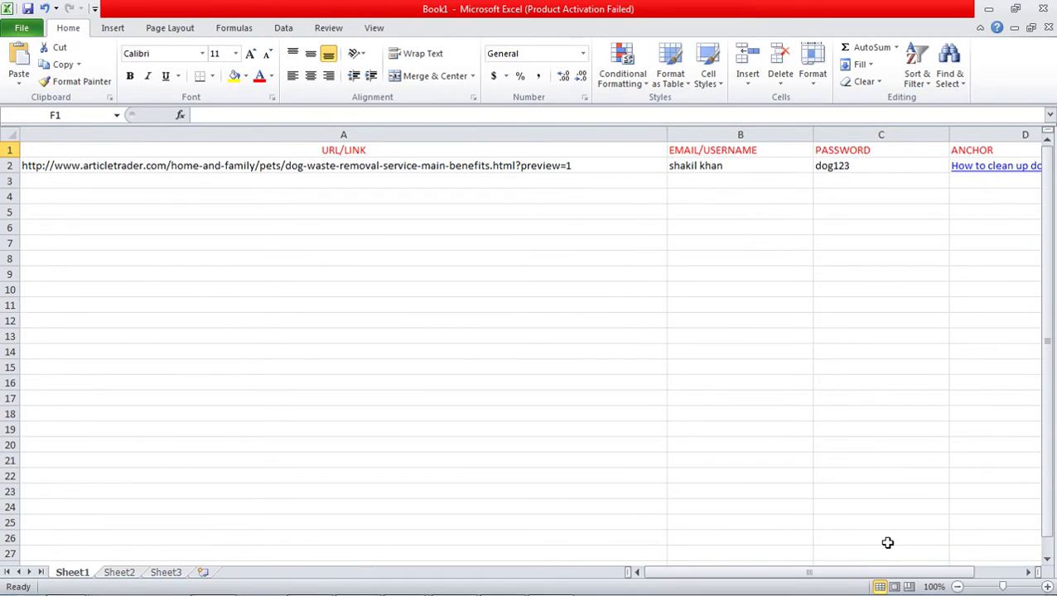
drag(885, 574, 926, 574)
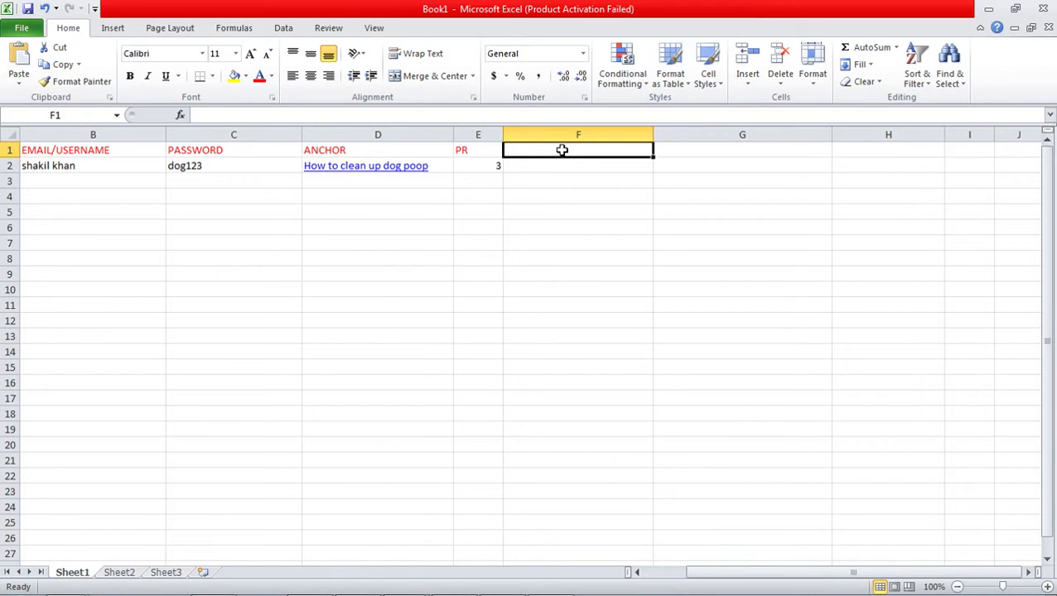
text(ip)
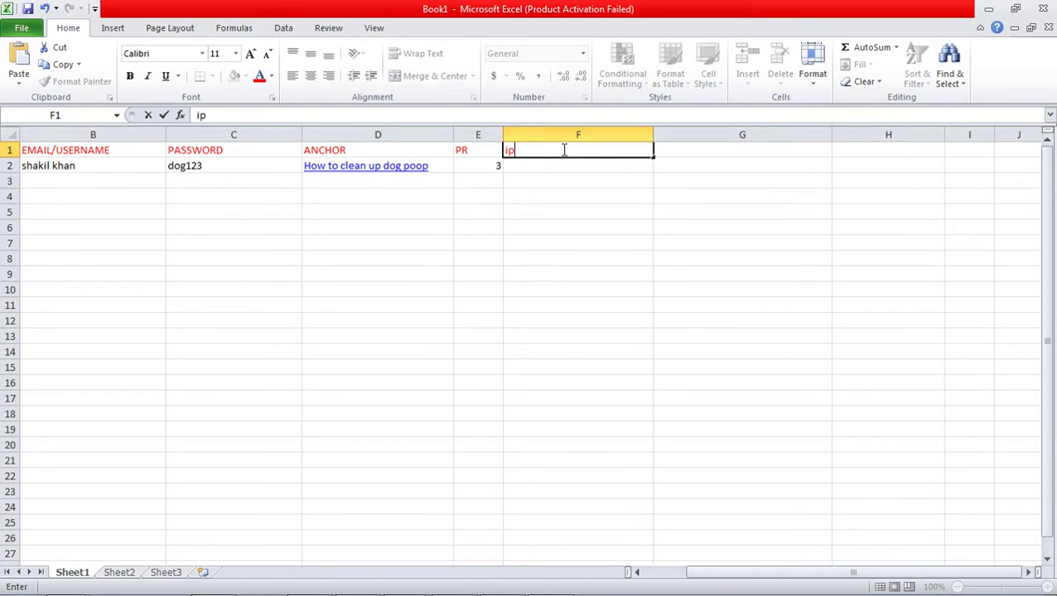
click(559, 166)
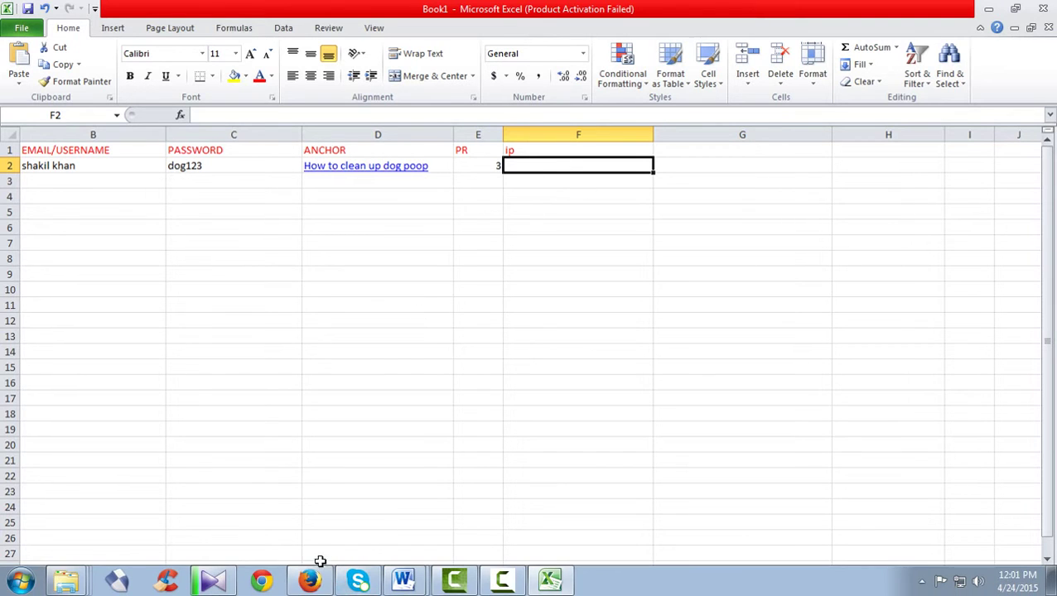
- Search Google in a new Firefox tab and open the What Is My IP site
click(309, 588)
click(364, 16)
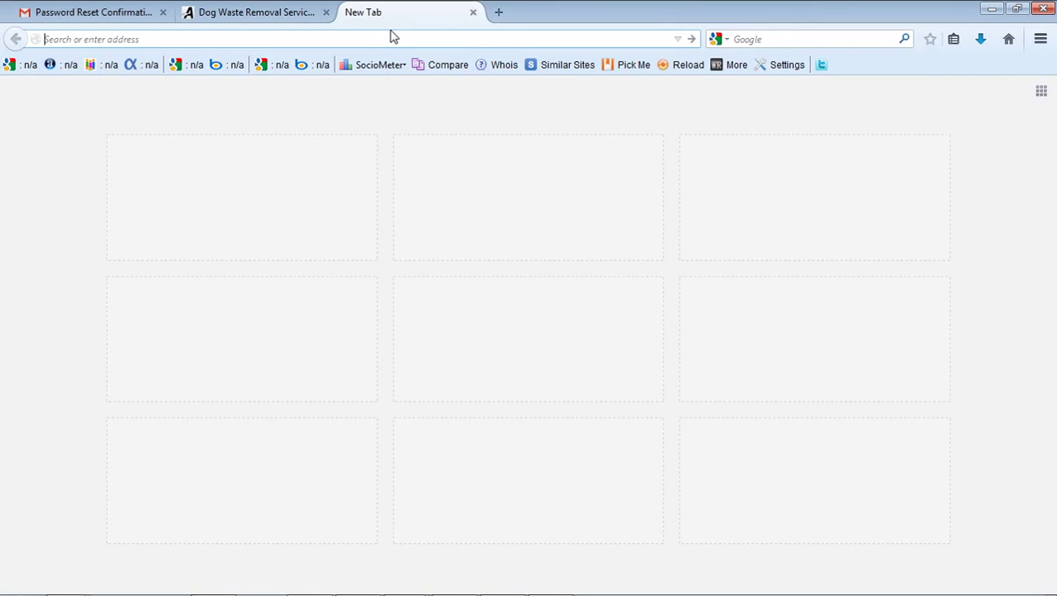
text(google.com/)
key(Return)
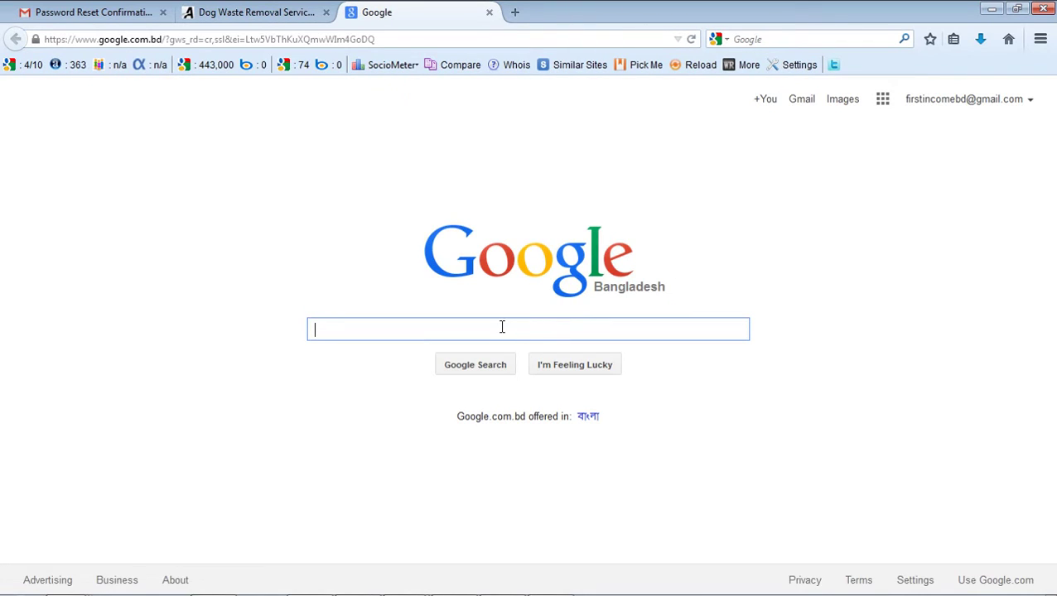
text(wha)
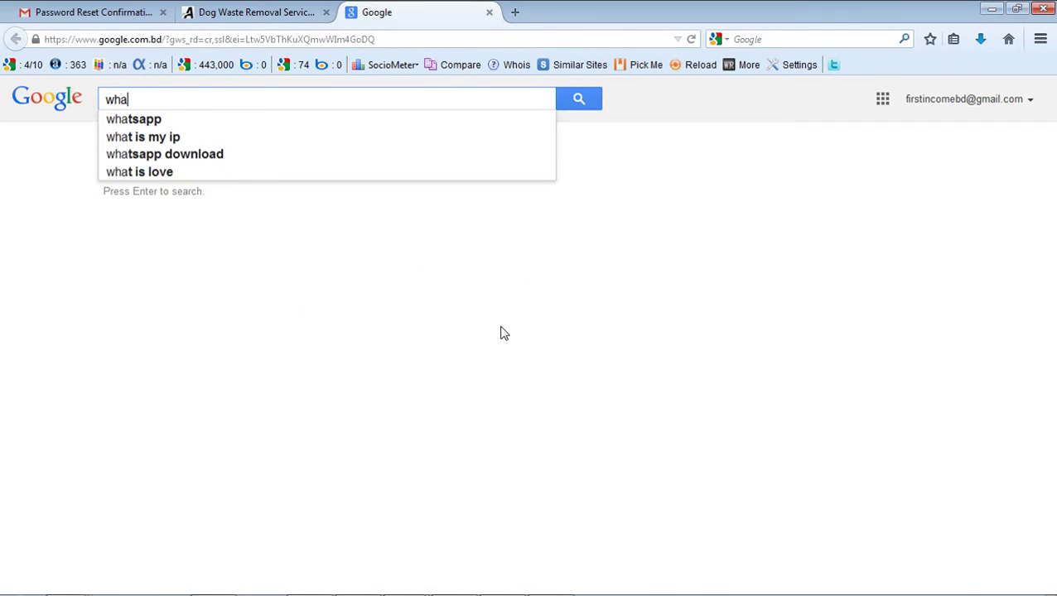
text(tis)
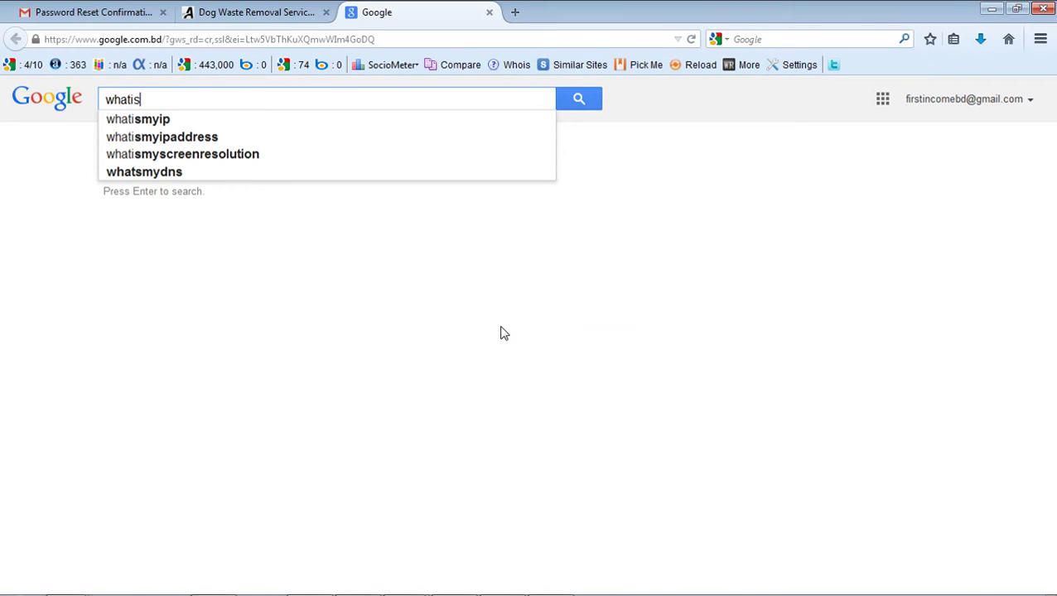
text(my)
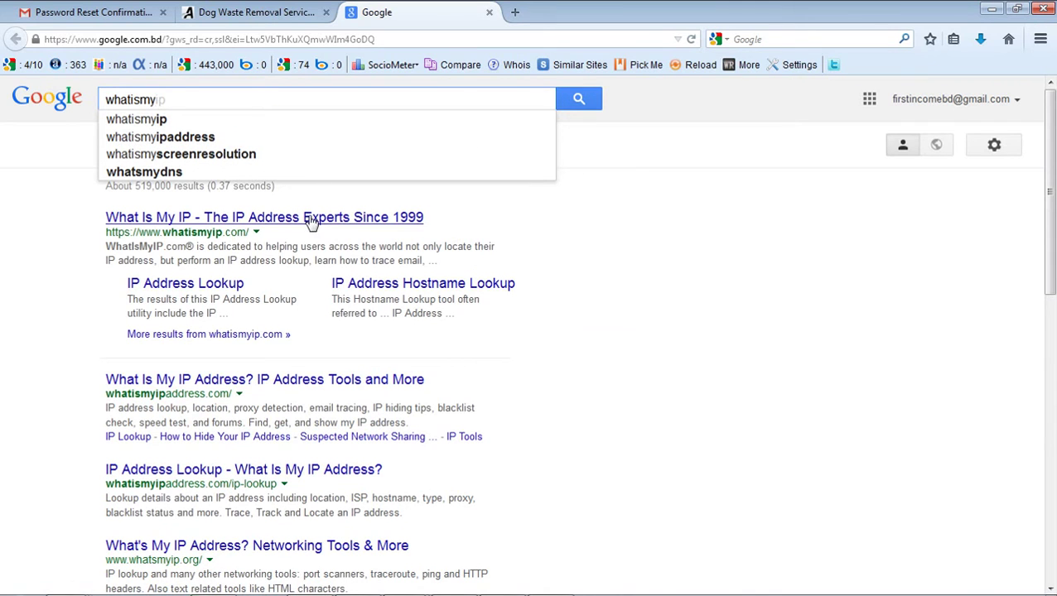
click(298, 222)
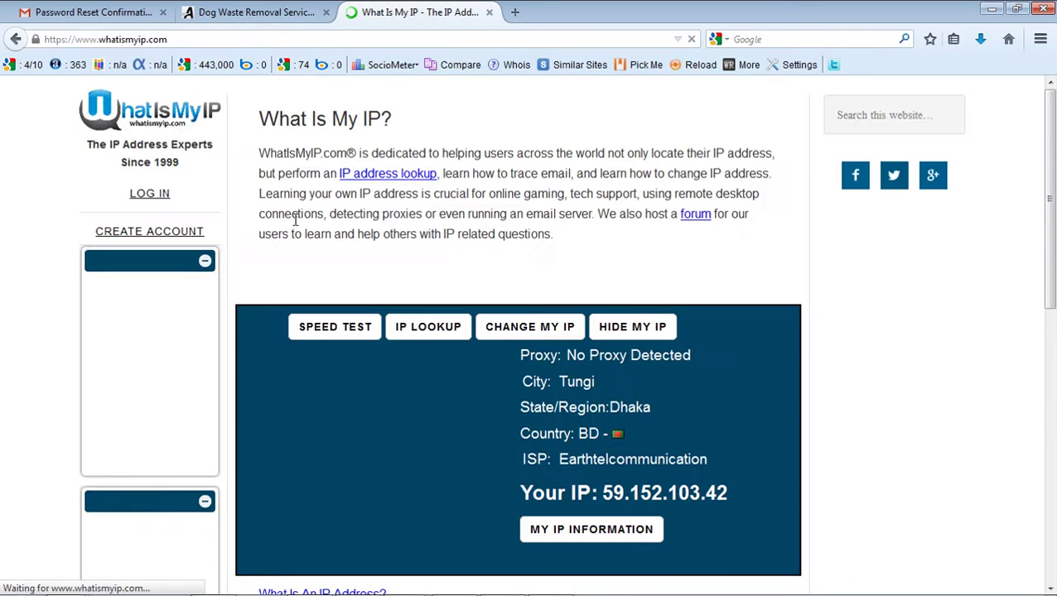
- Copy the IP address 59.152.103.42 from the page and switch back to Excel
scroll(774, 389, down, 3)
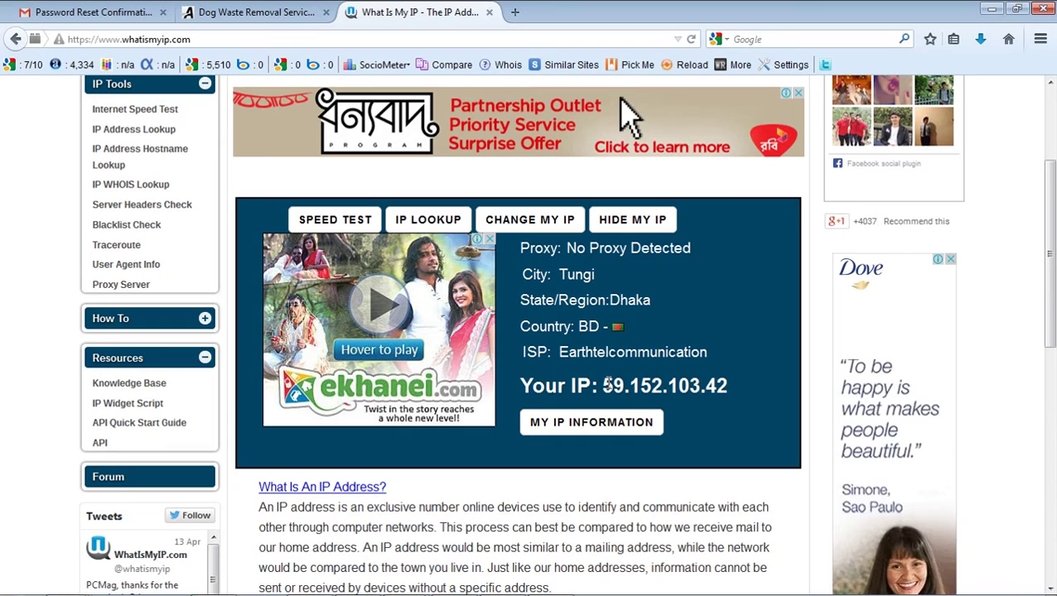
drag(603, 385, 720, 383)
right_click(727, 385)
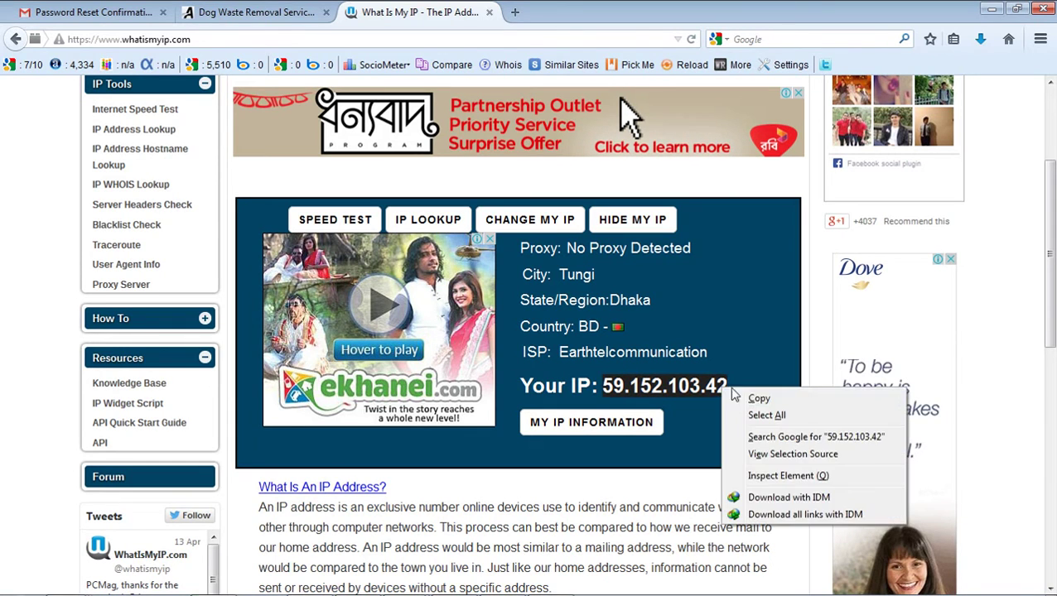
click(757, 400)
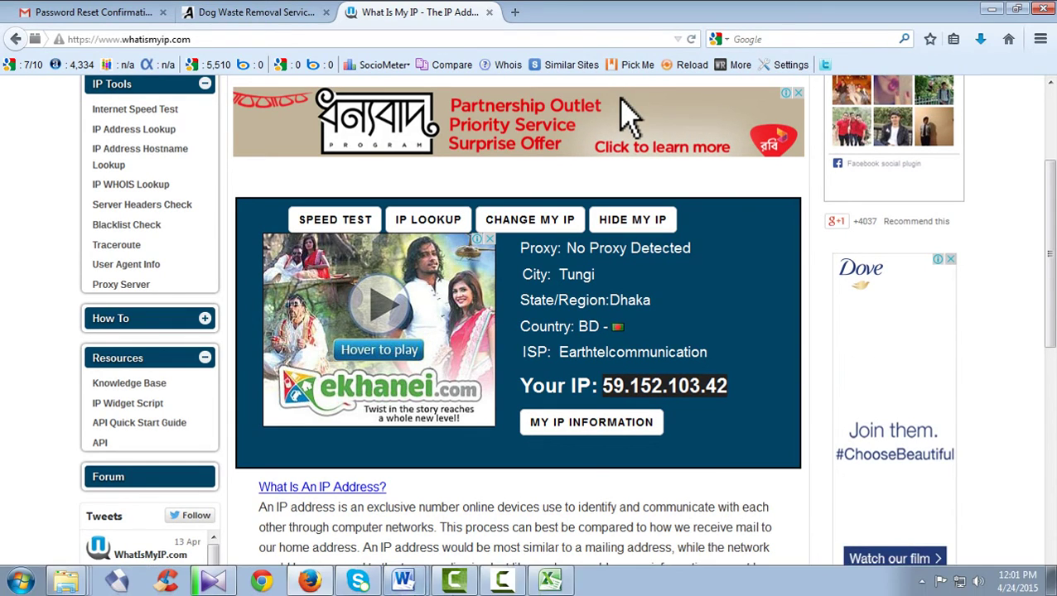
click(501, 579)
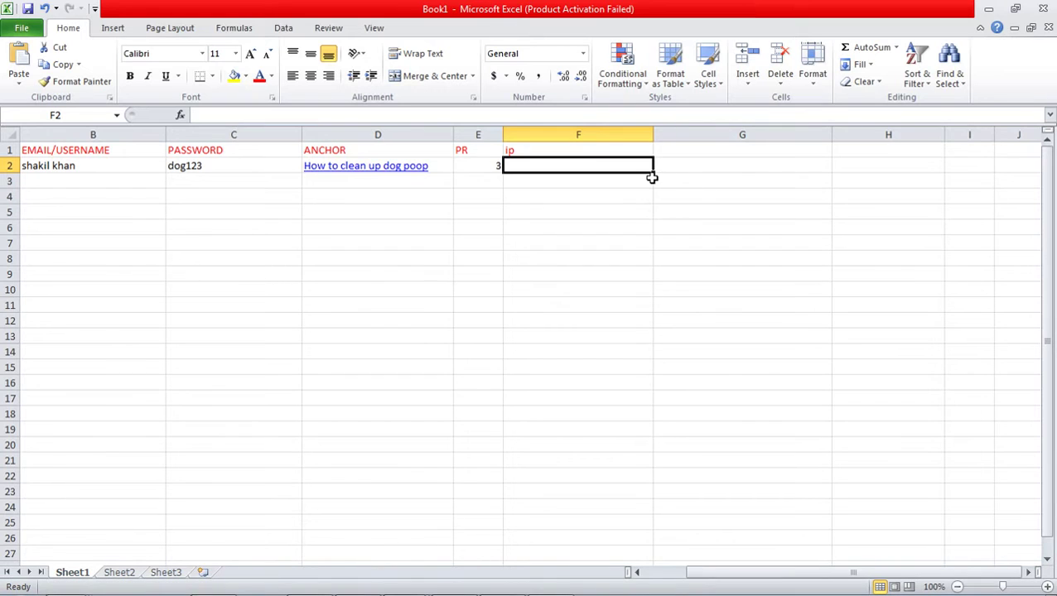
- Paste 59.152.103.42 into F2 and save the workbook to the Desktop as 'proof submission.xlsx'
key(ctrl+v)
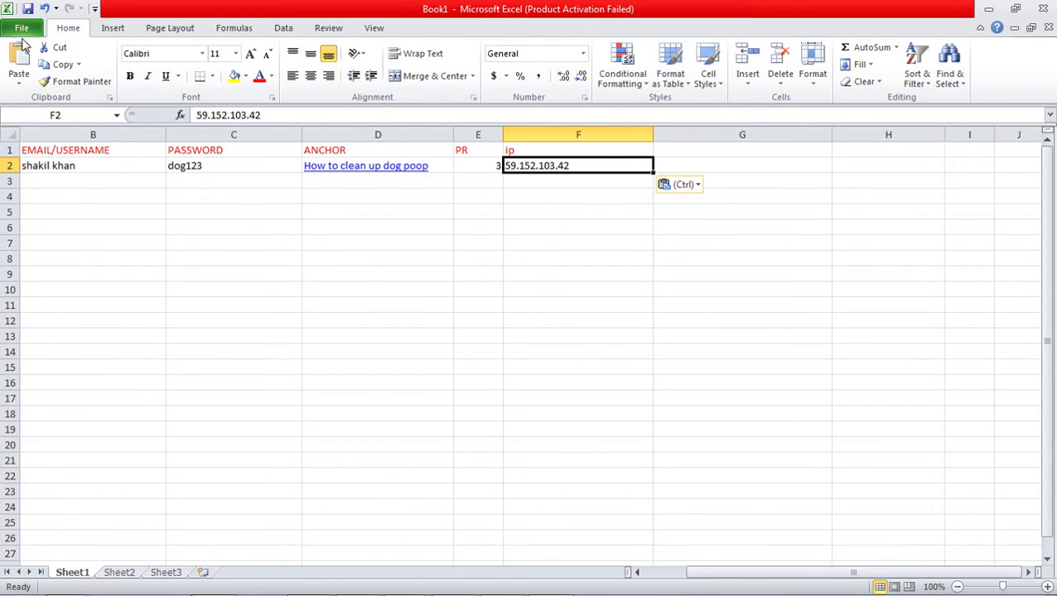
click(22, 32)
key(Escape)
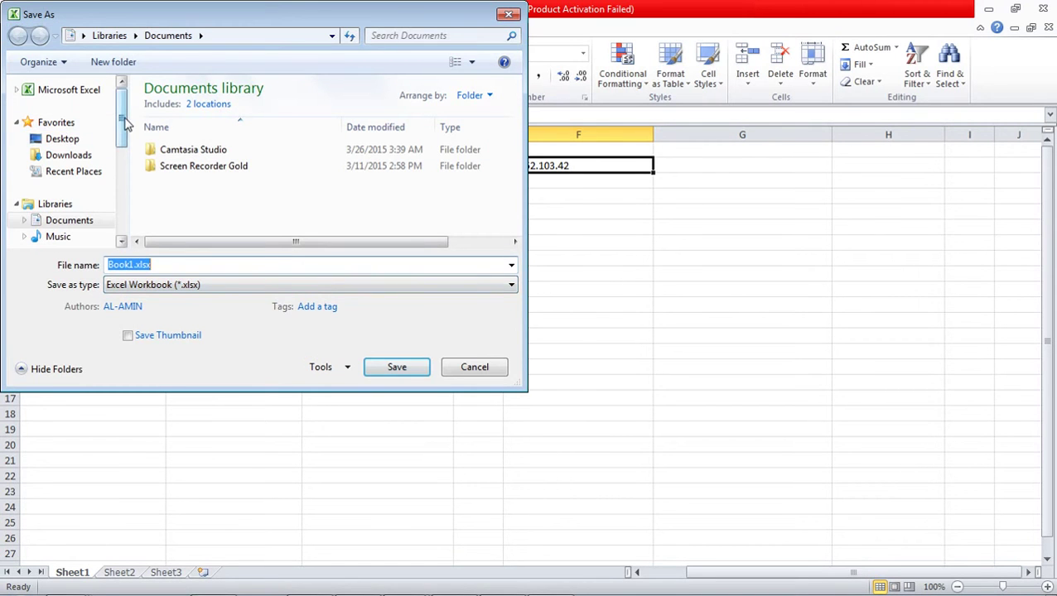
click(86, 138)
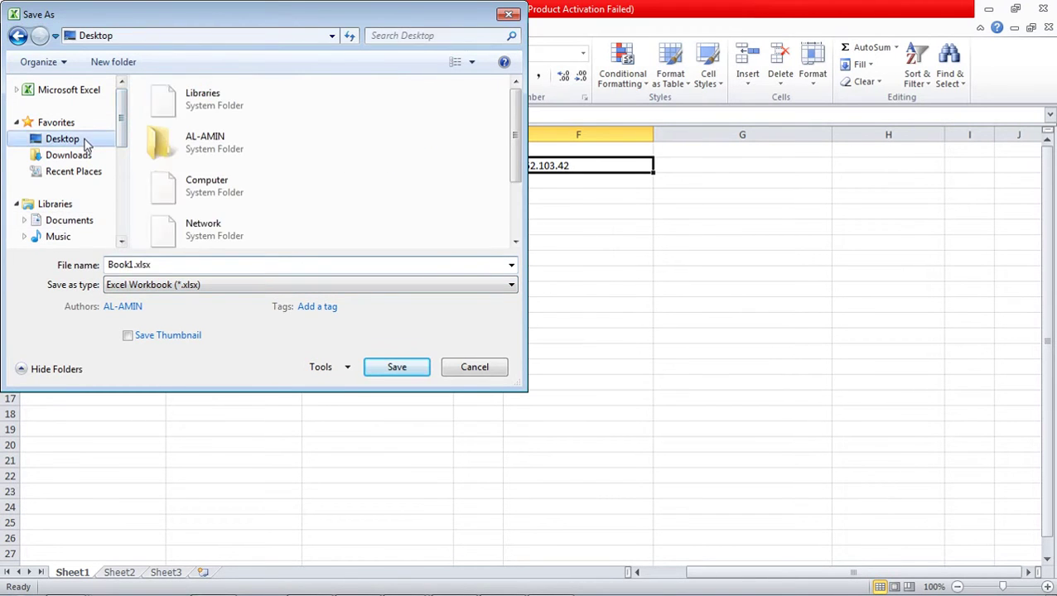
double_click(170, 264)
text(proof submission)
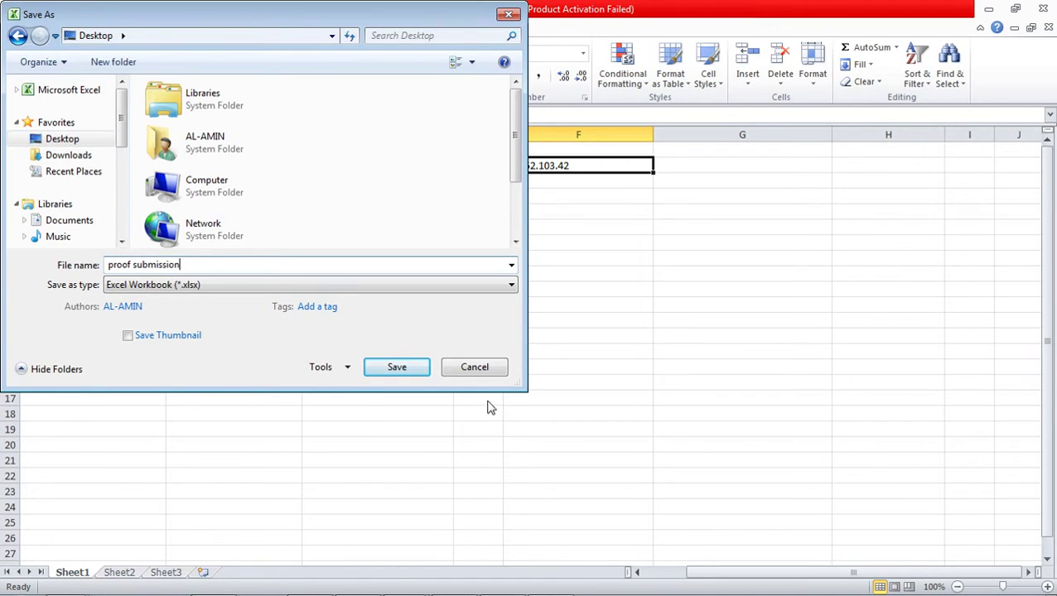
click(400, 368)
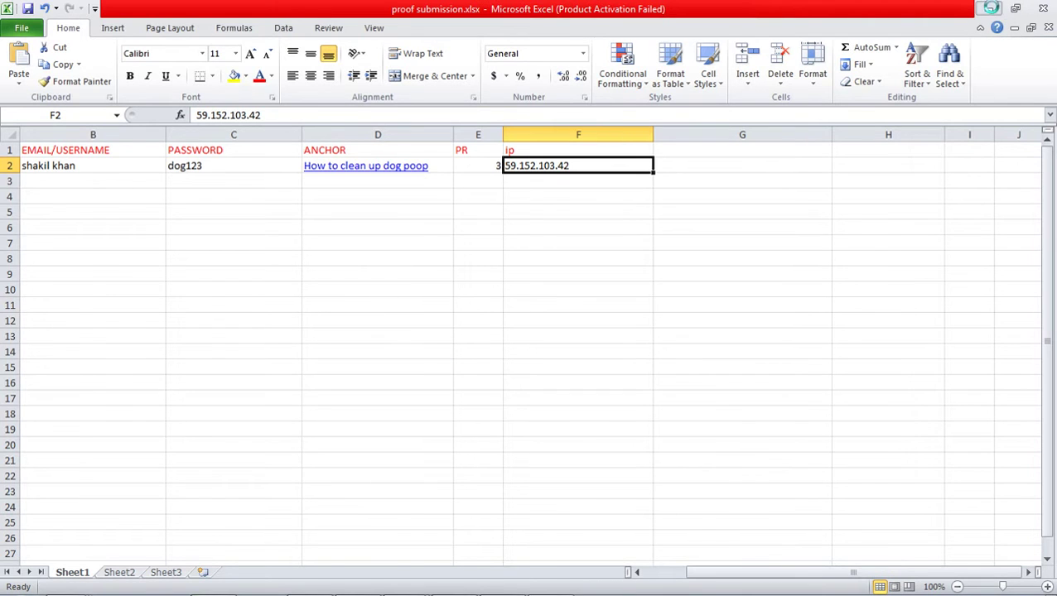
click(988, 9)
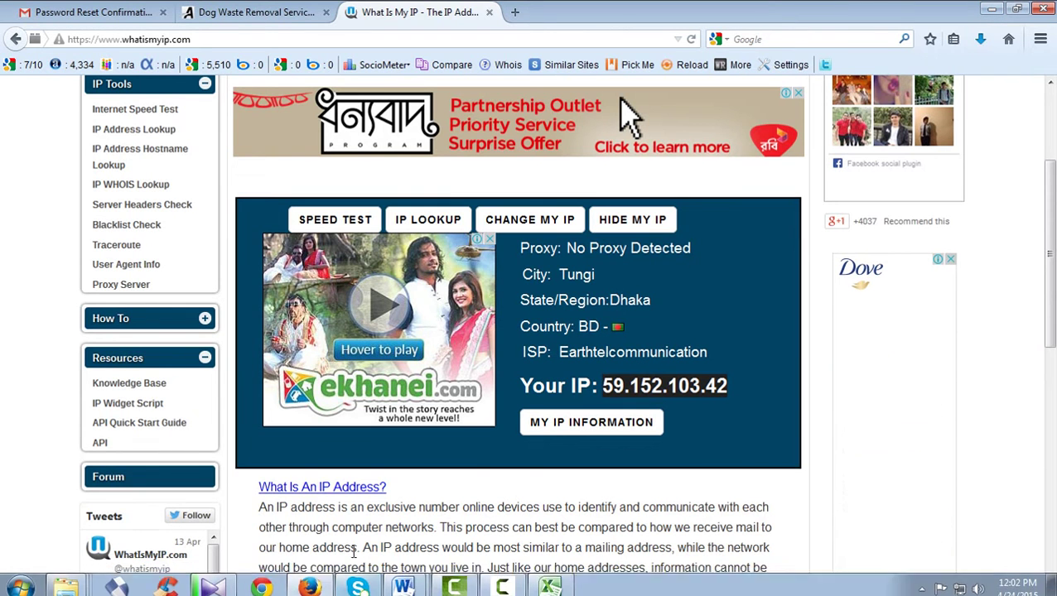
- Open proof submission.xlsx from the Desktop folder via Computer and scroll back to column A
click(20, 580)
click(232, 398)
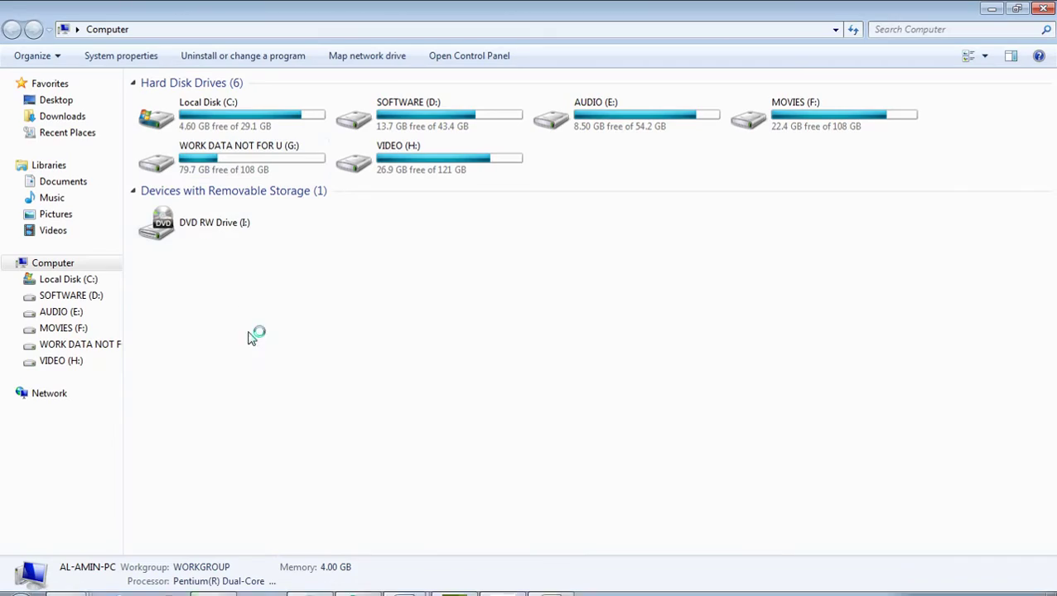
click(56, 100)
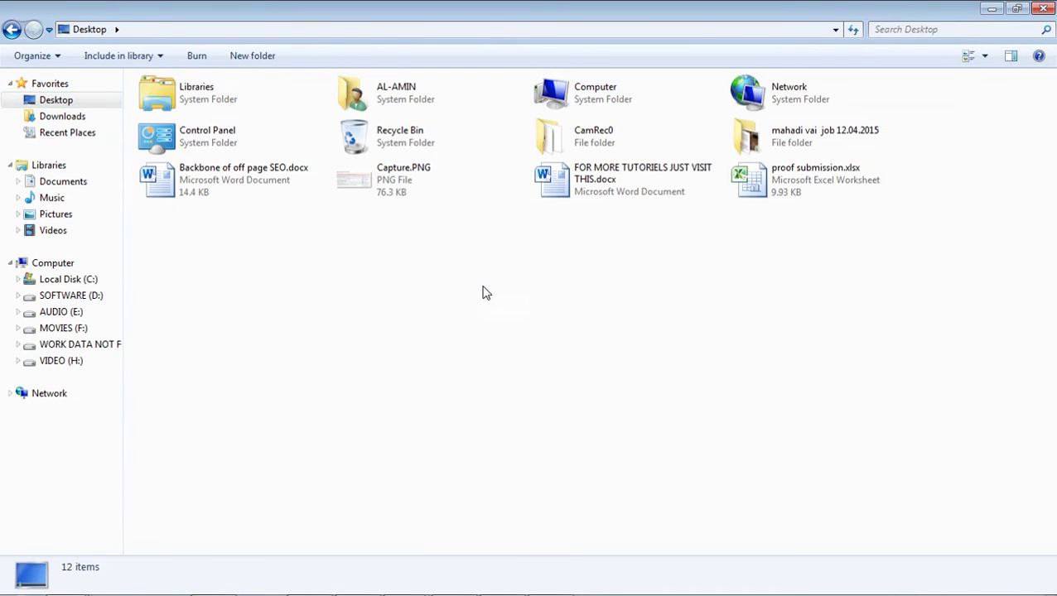
double_click(830, 203)
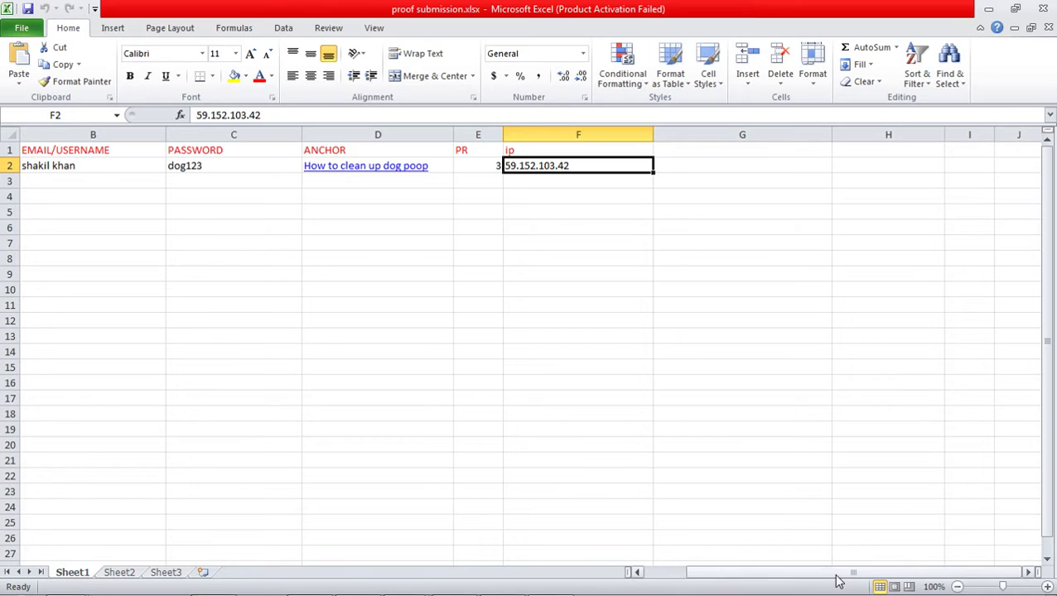
drag(837, 580, 749, 590)
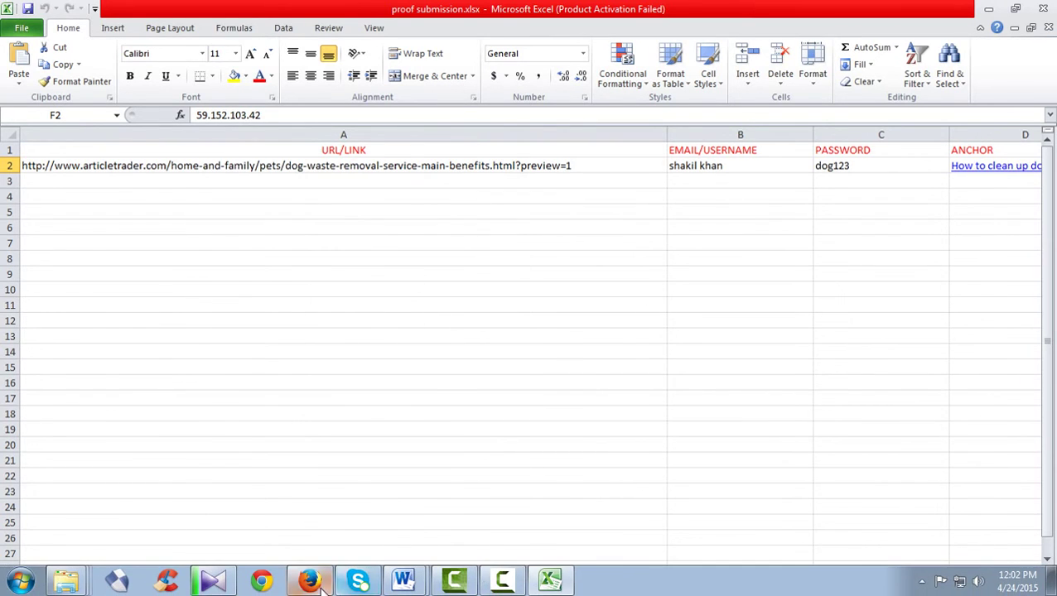
- Show the Dog Waste Removal Service article tab, then bring up the 'Backbone of off page SEO' document
click(315, 581)
scroll(590, 441, up, 3)
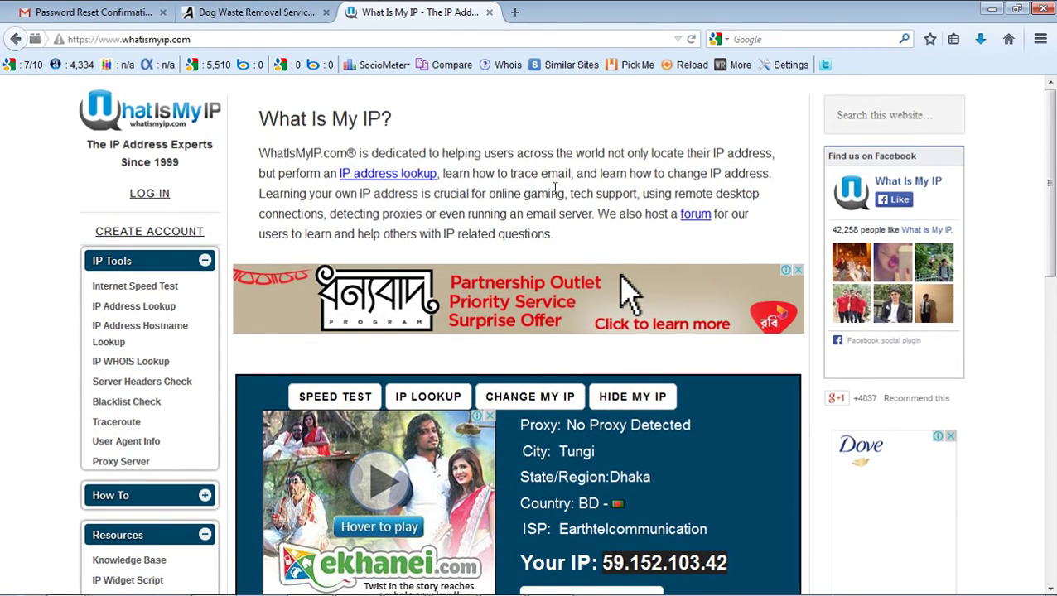
click(257, 12)
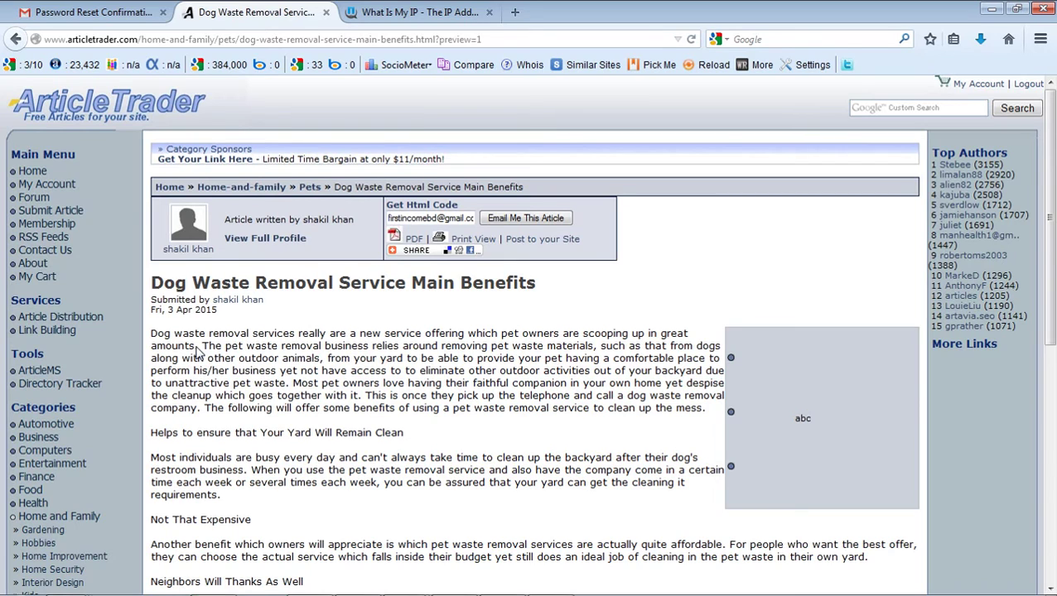
mouse_move(499, 580)
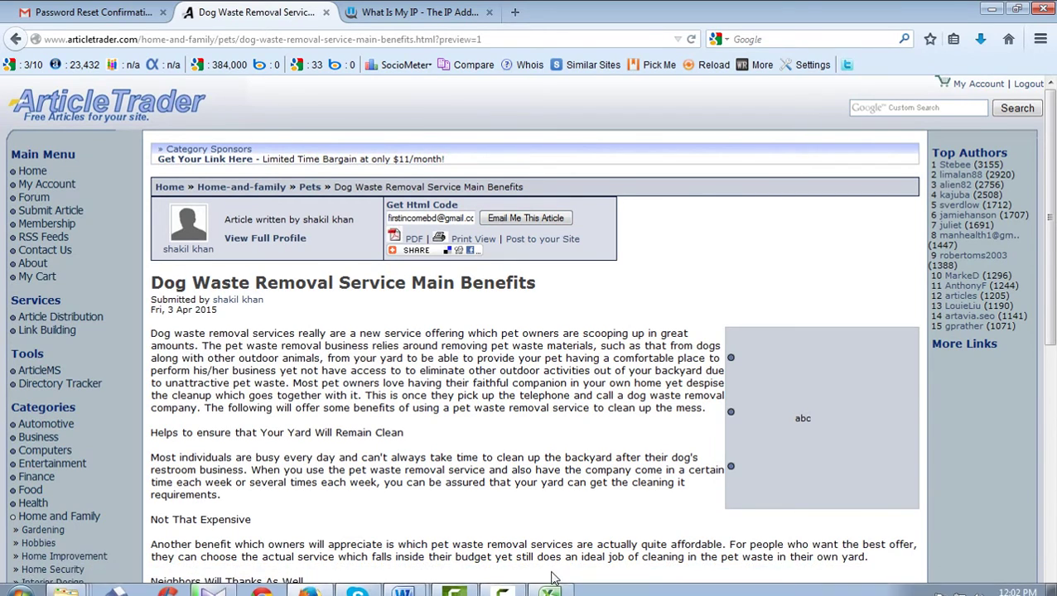
mouse_move(414, 584)
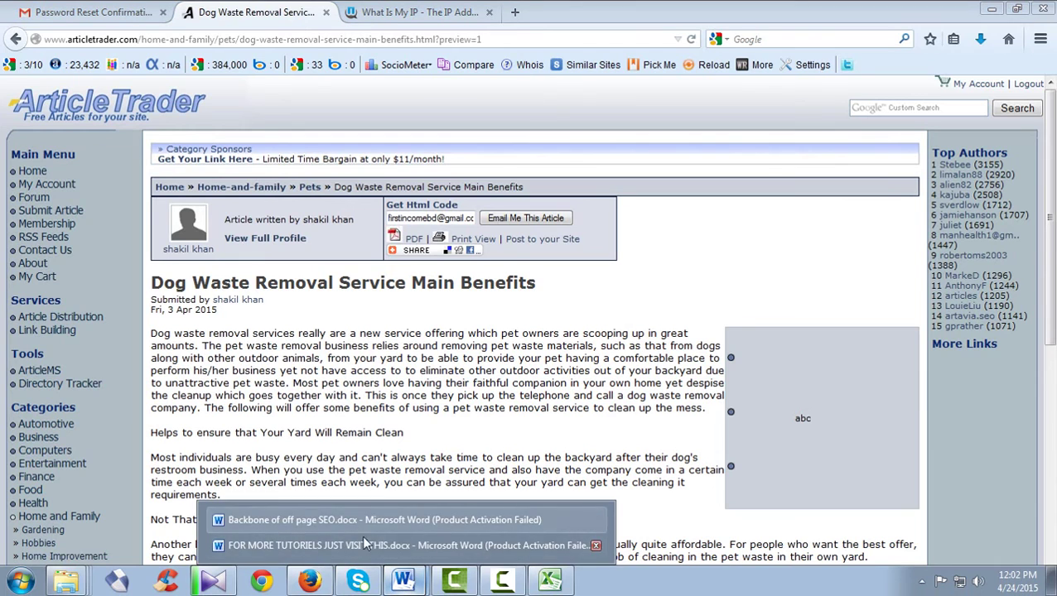
click(366, 525)
scroll(625, 396, up, 6)
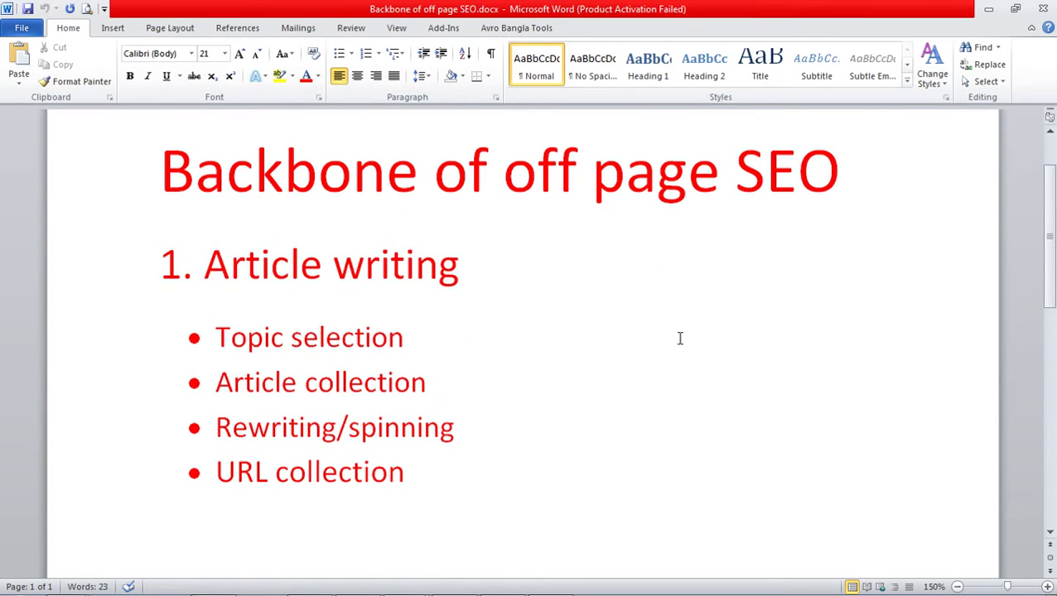
scroll(679, 338, down, 1)
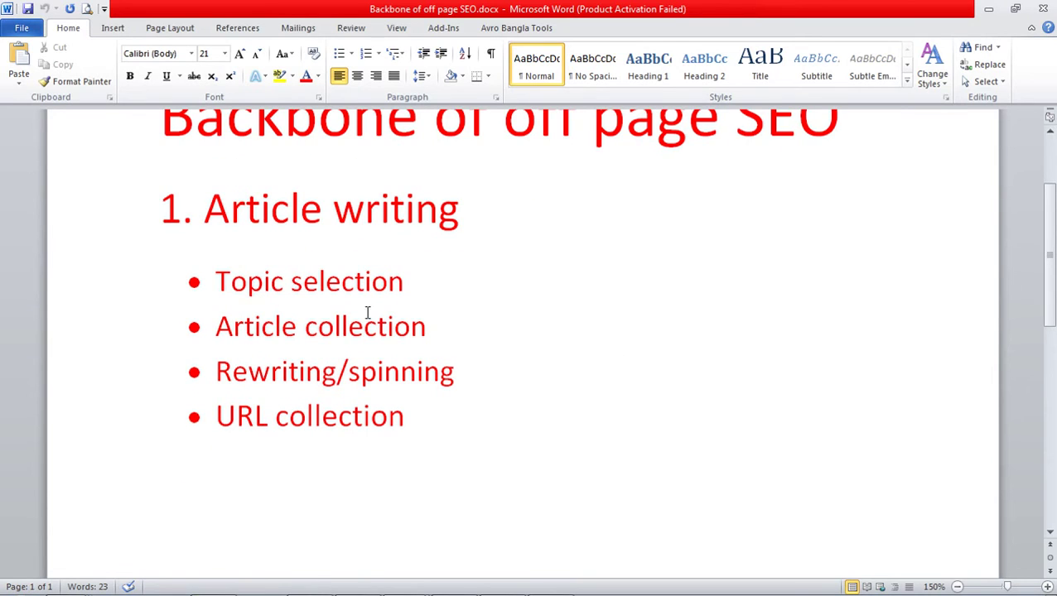
scroll(421, 303, down, 1)
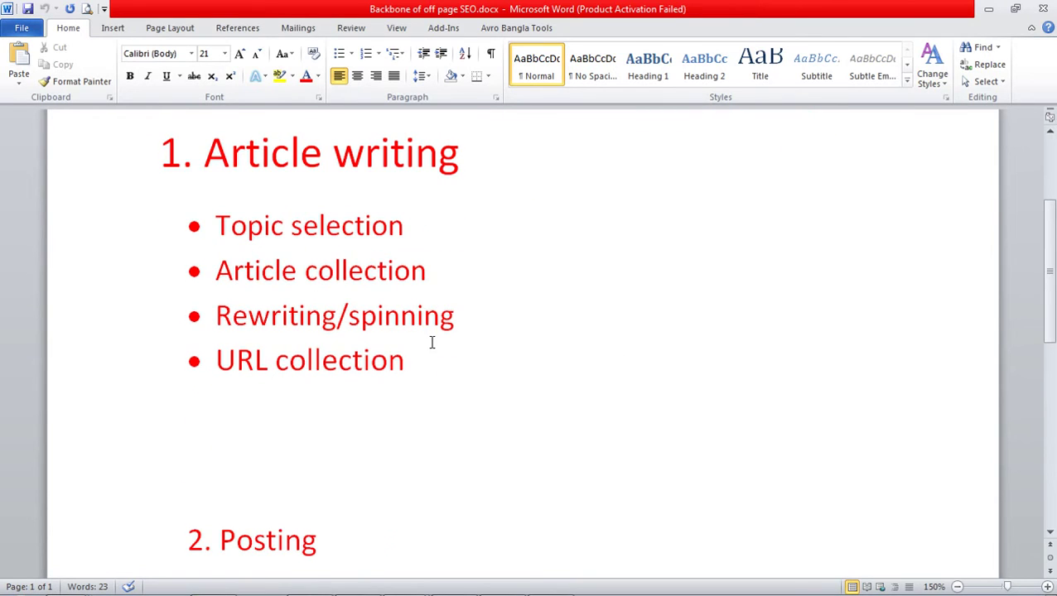
scroll(431, 342, down, 1)
scroll(499, 298, down, 1)
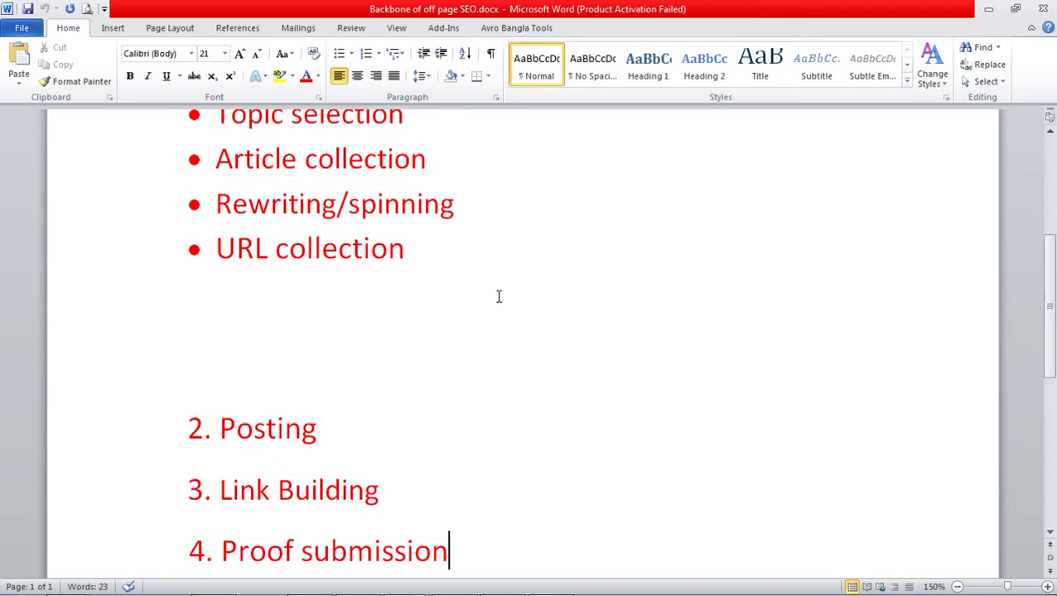
drag(211, 254, 311, 255)
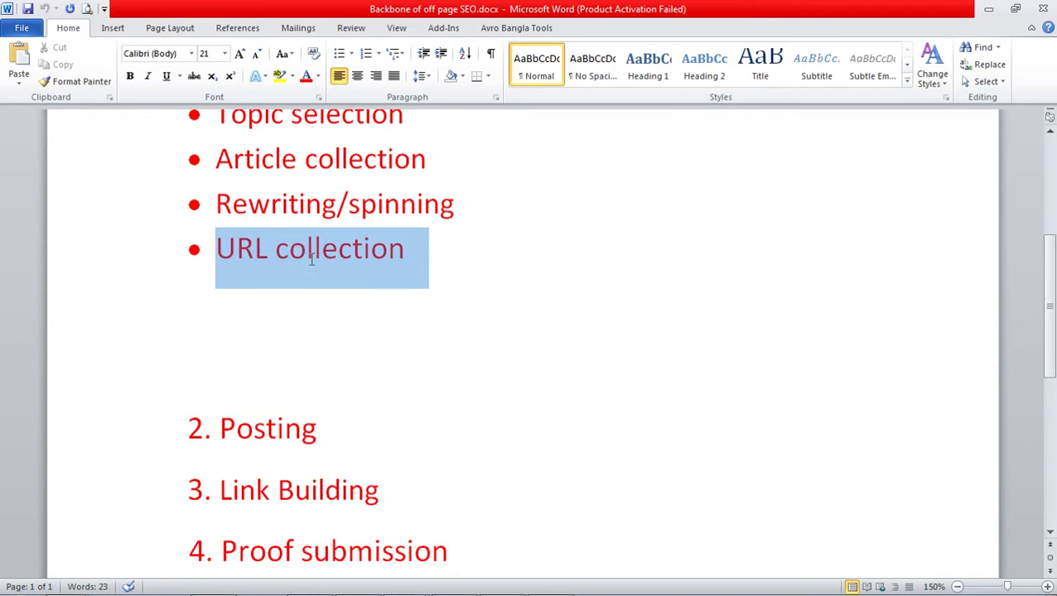
click(522, 284)
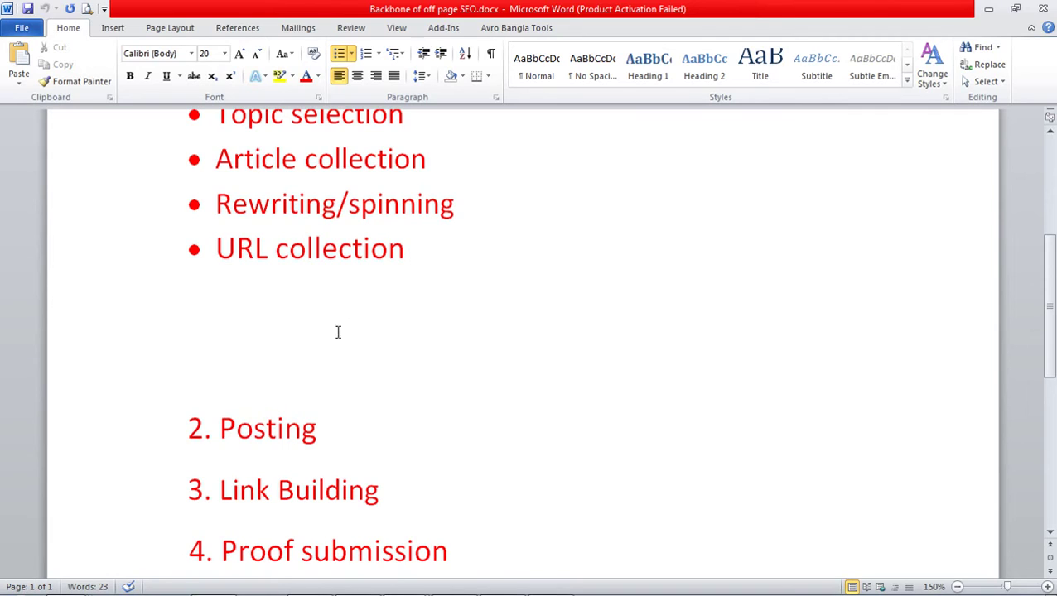
scroll(377, 357, down, 3)
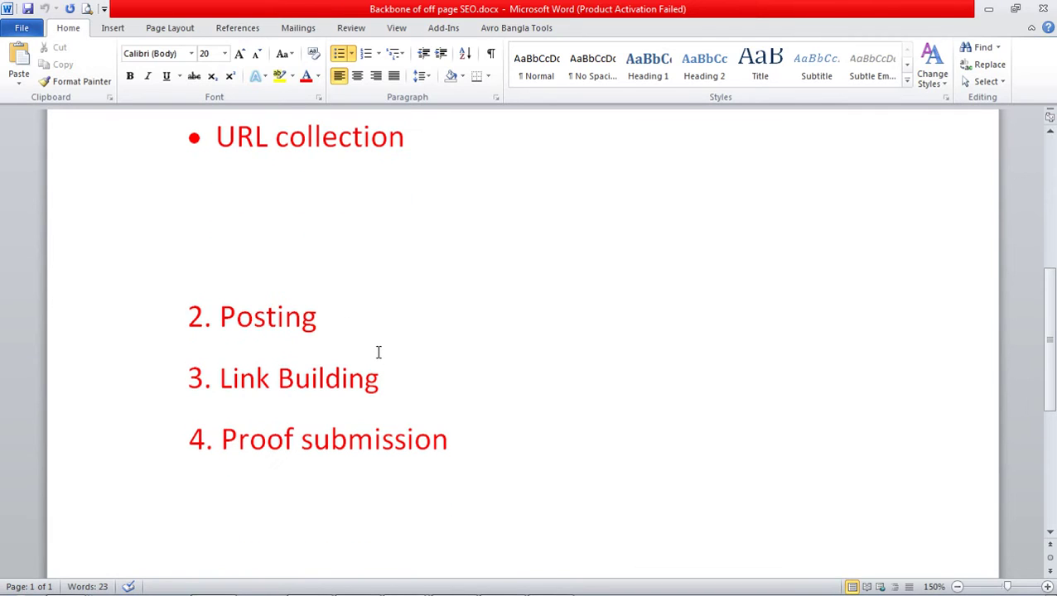
drag(220, 317, 300, 319)
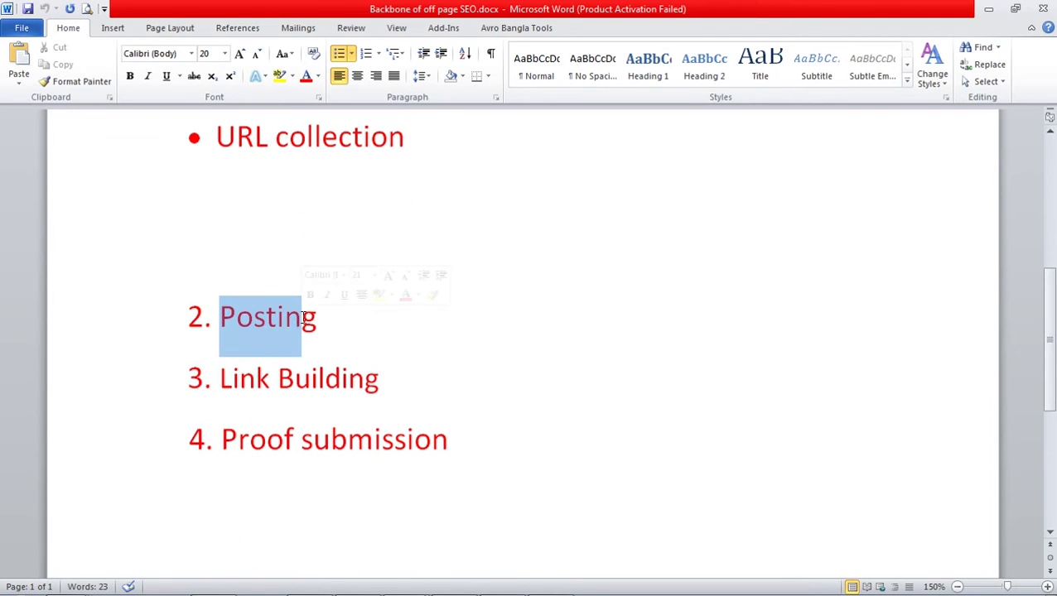
drag(229, 442, 504, 465)
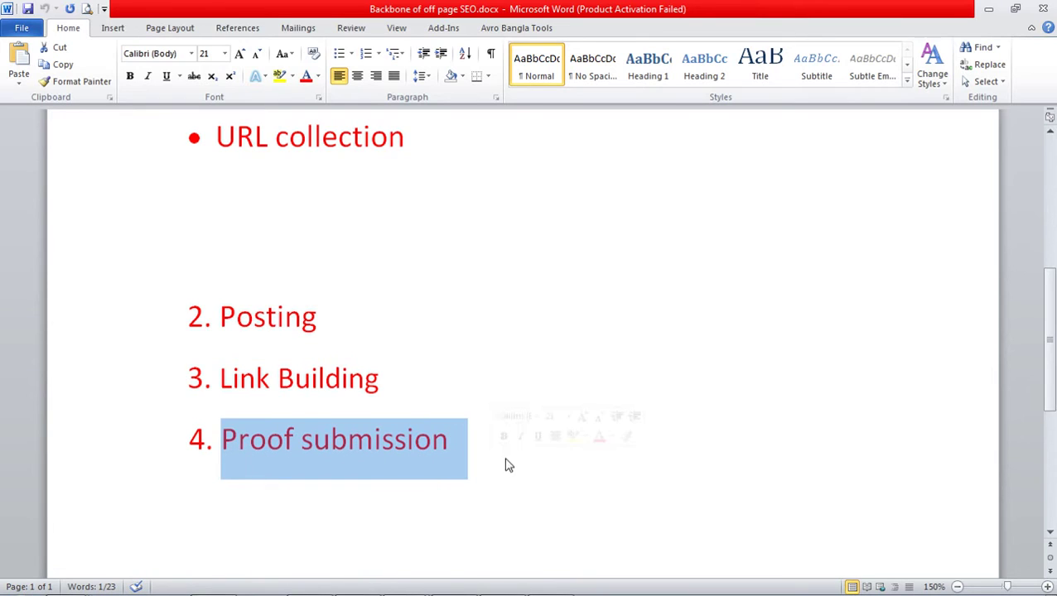
click(505, 465)
drag(388, 387, 173, 386)
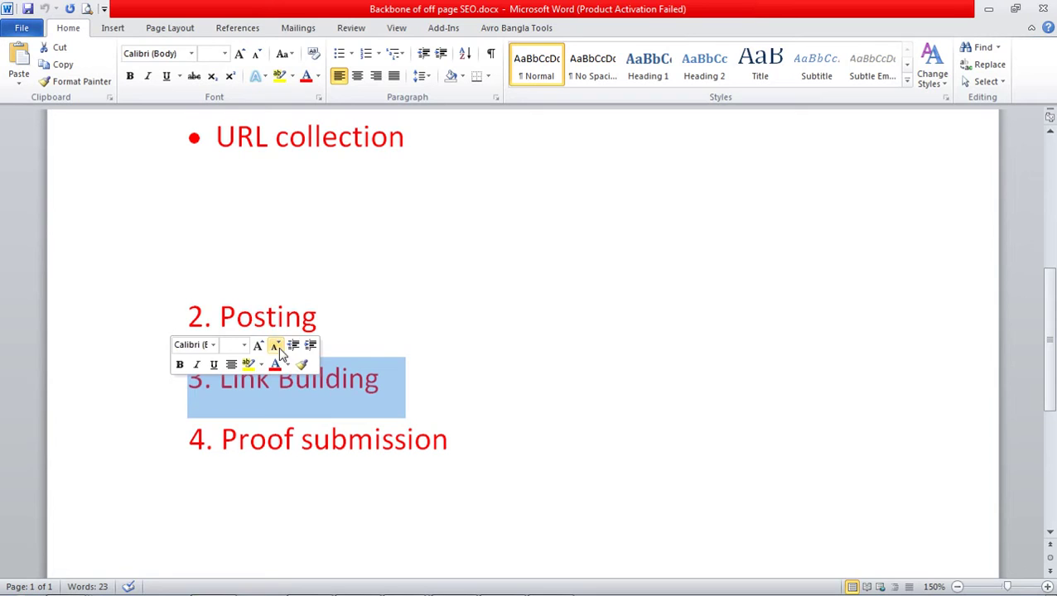
click(462, 377)
drag(418, 364, 192, 398)
mouse_move(356, 579)
click(309, 580)
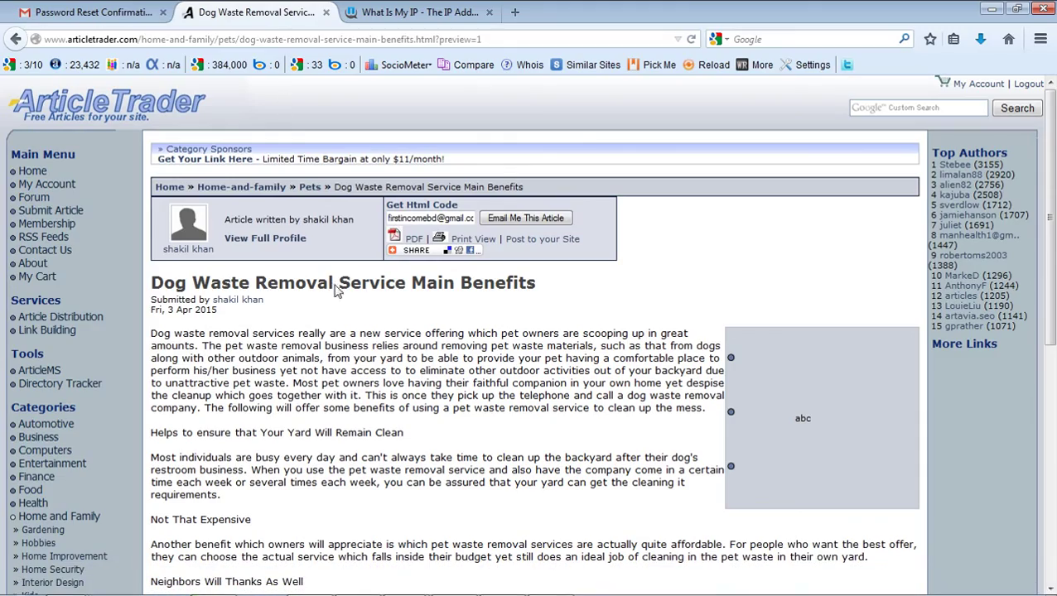
- Scroll through the ArticleTrader dog waste article, then list the open Word documents
scroll(424, 428, down, 10)
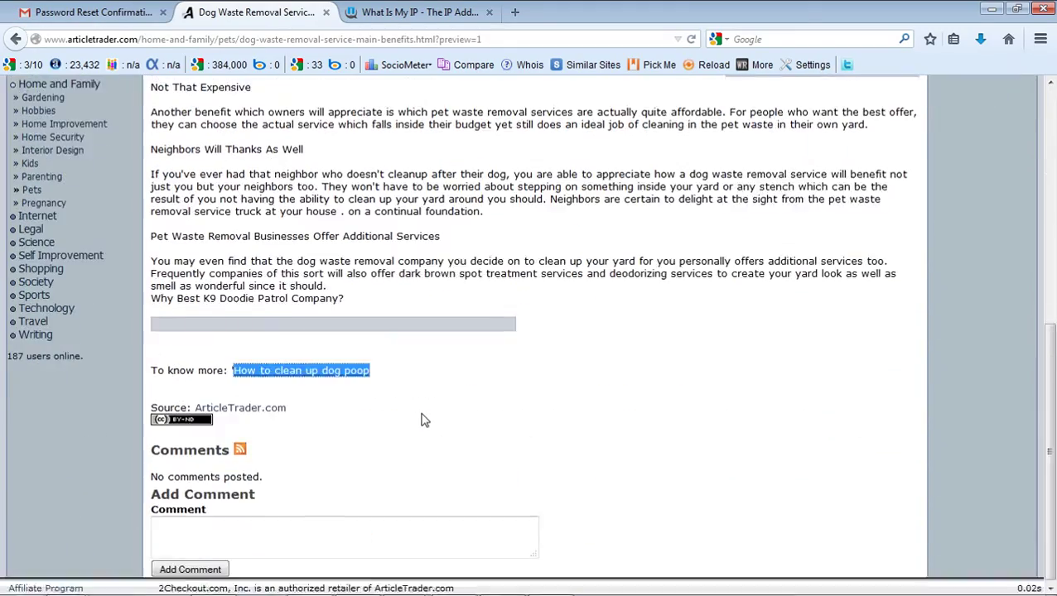
scroll(423, 420, up, 10)
mouse_move(501, 578)
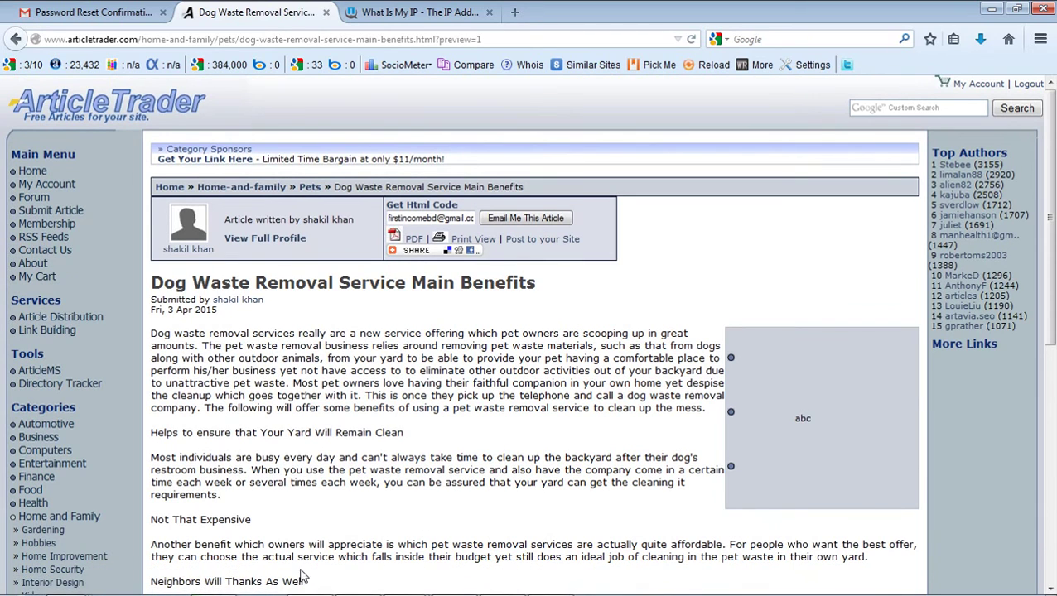
click(403, 582)
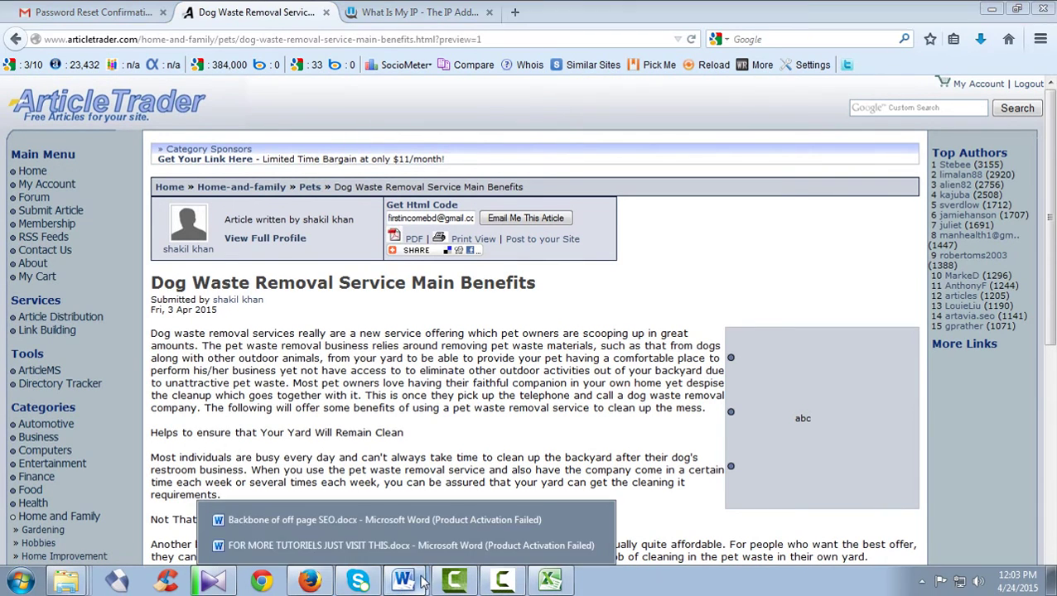
- Highlight the '3. Link Building' line in 'Backbone of off page SEO', then return to the Firefox article
click(380, 529)
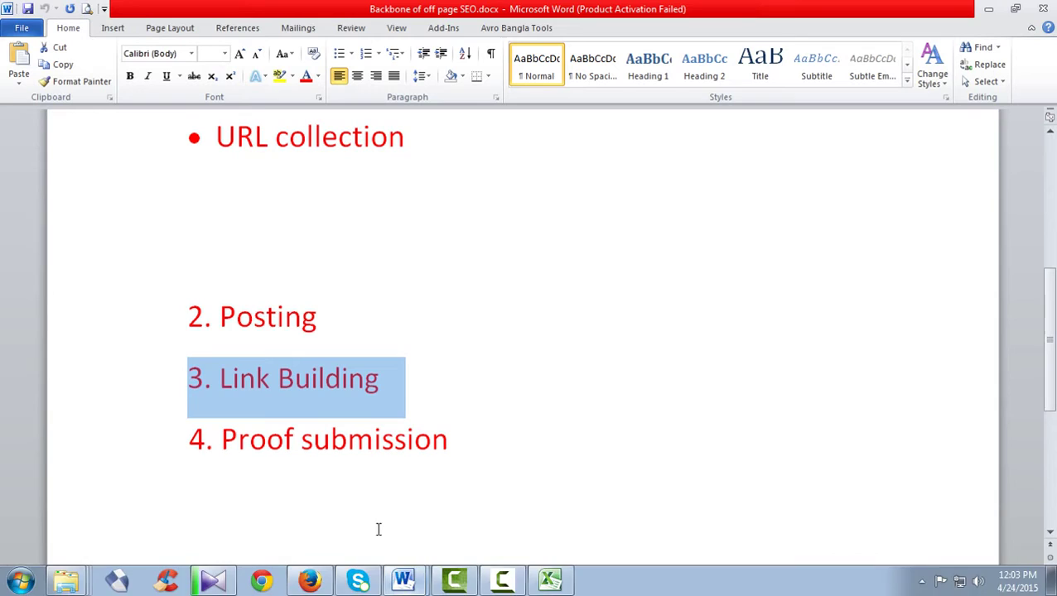
click(409, 388)
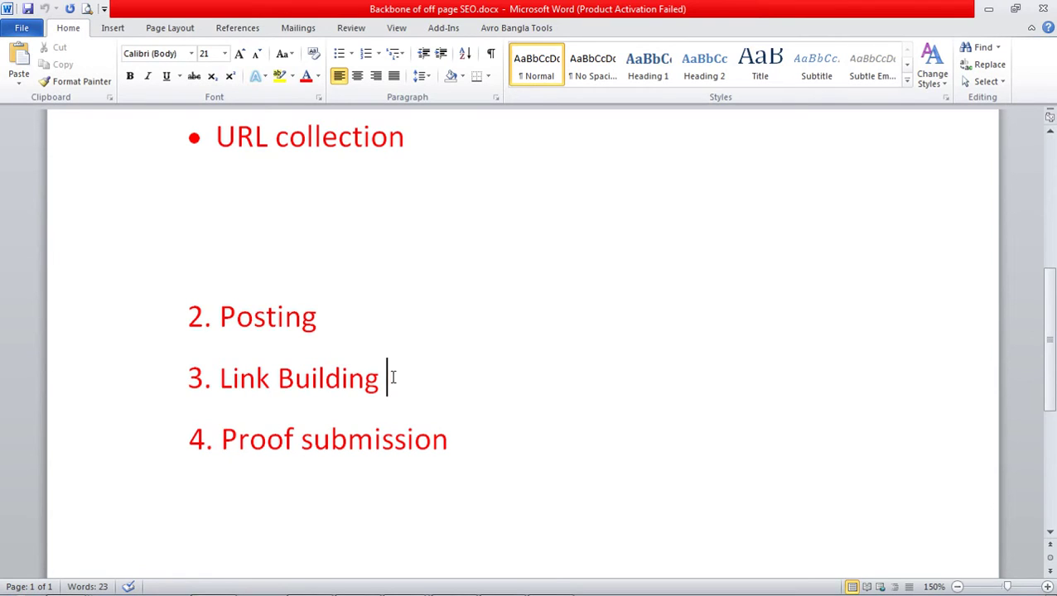
drag(389, 379, 172, 373)
click(428, 389)
mouse_move(468, 590)
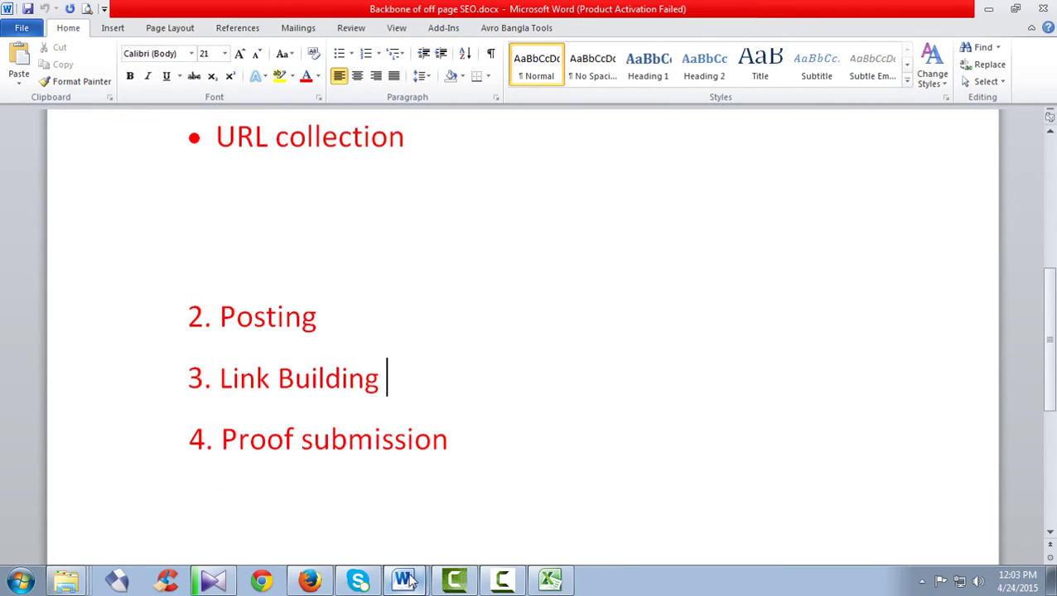
mouse_move(410, 583)
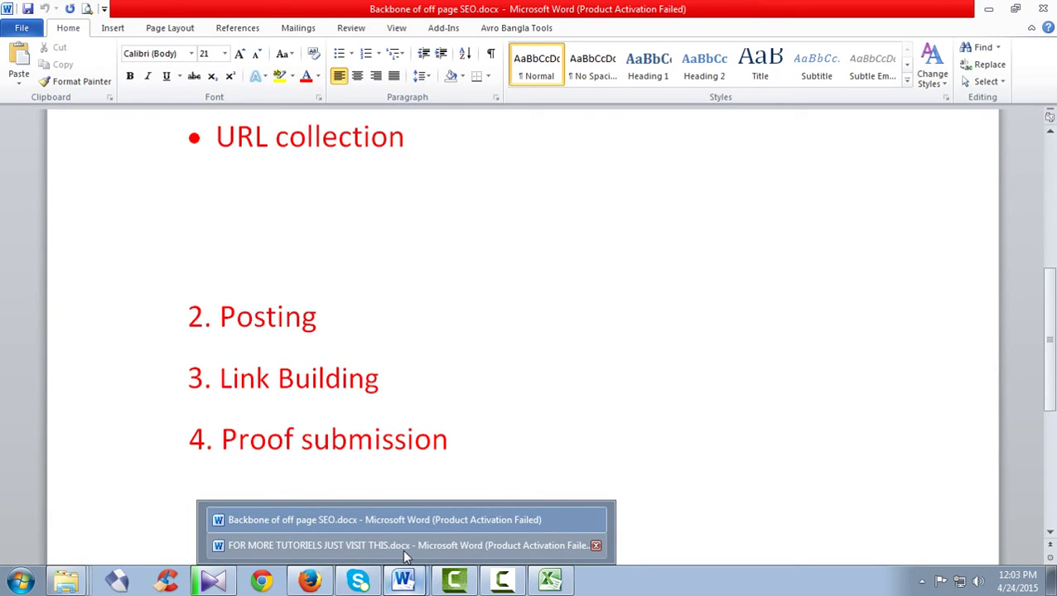
click(310, 579)
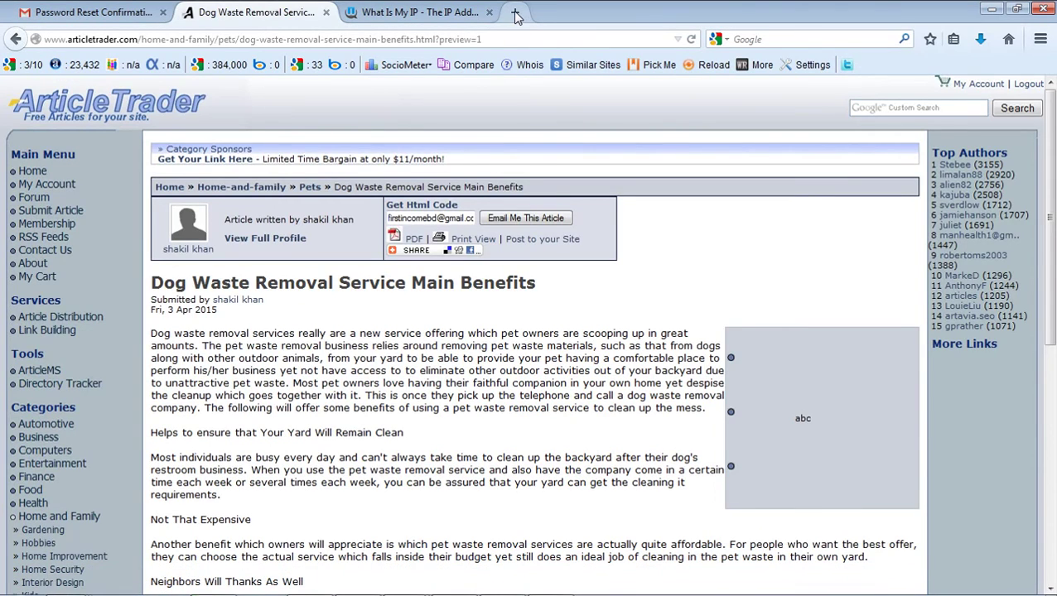
- Load odesk.com in a new tab and log in using the saved client username and password
click(515, 13)
text(odesk.com/)
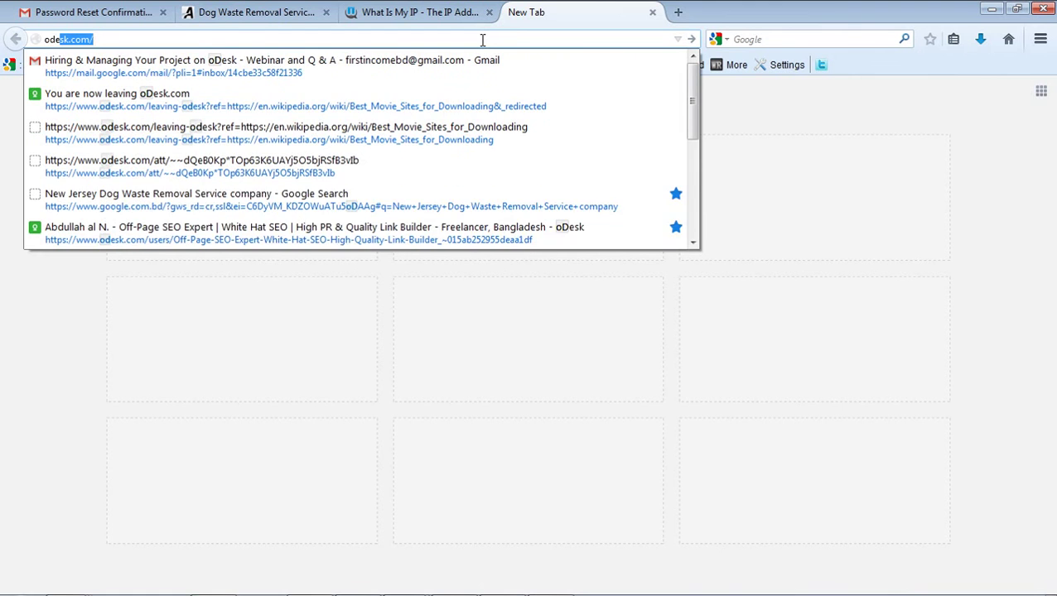
key(Return)
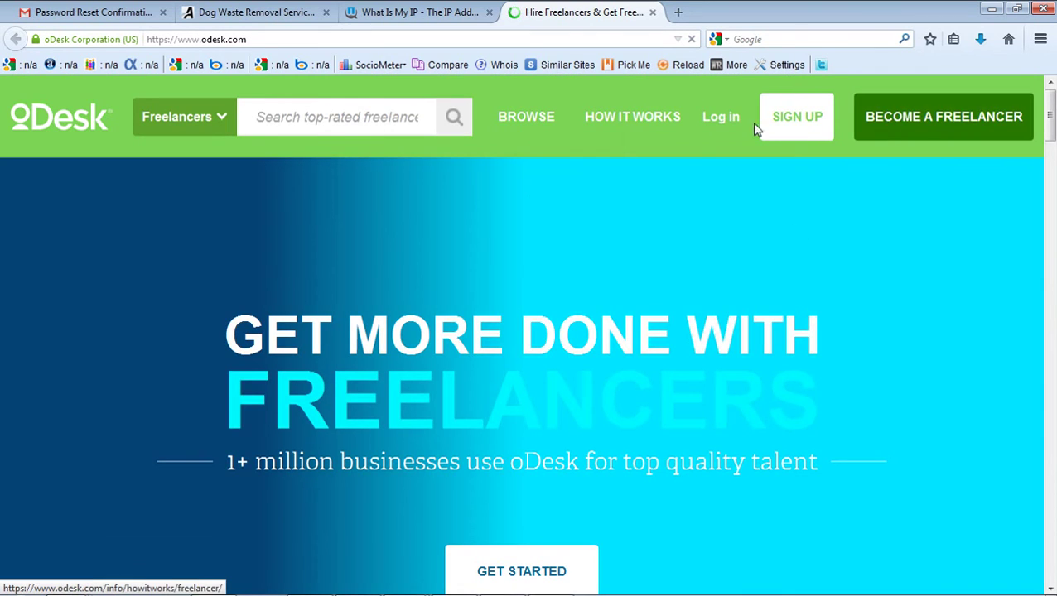
click(731, 120)
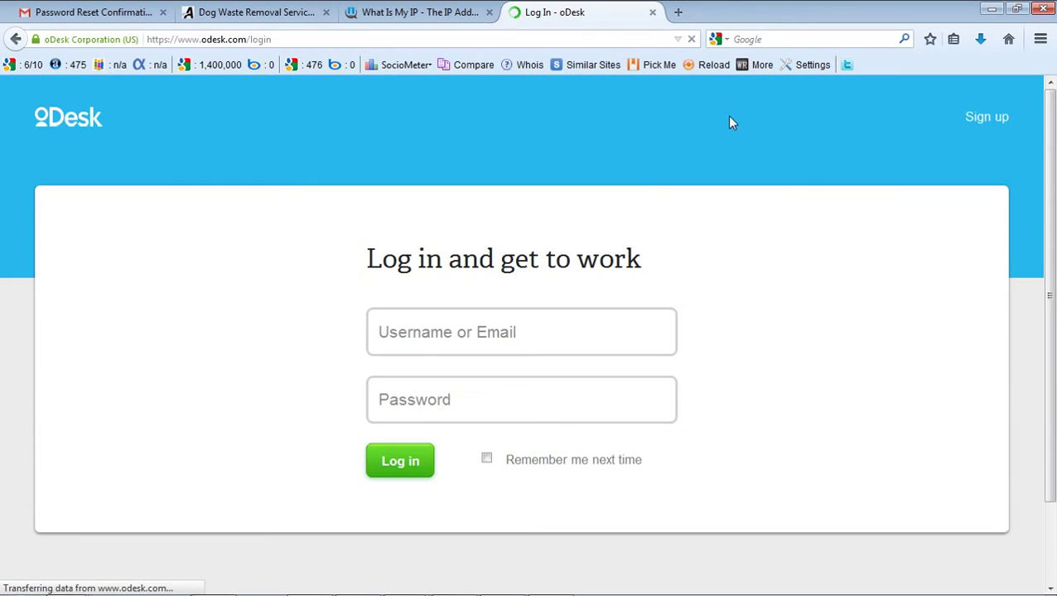
click(471, 346)
click(472, 379)
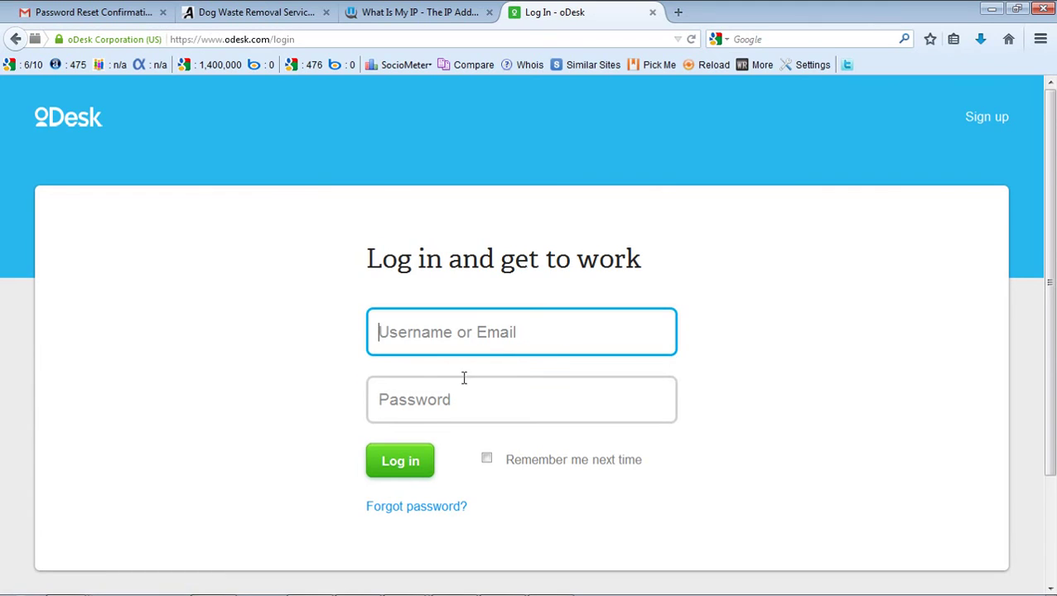
click(425, 464)
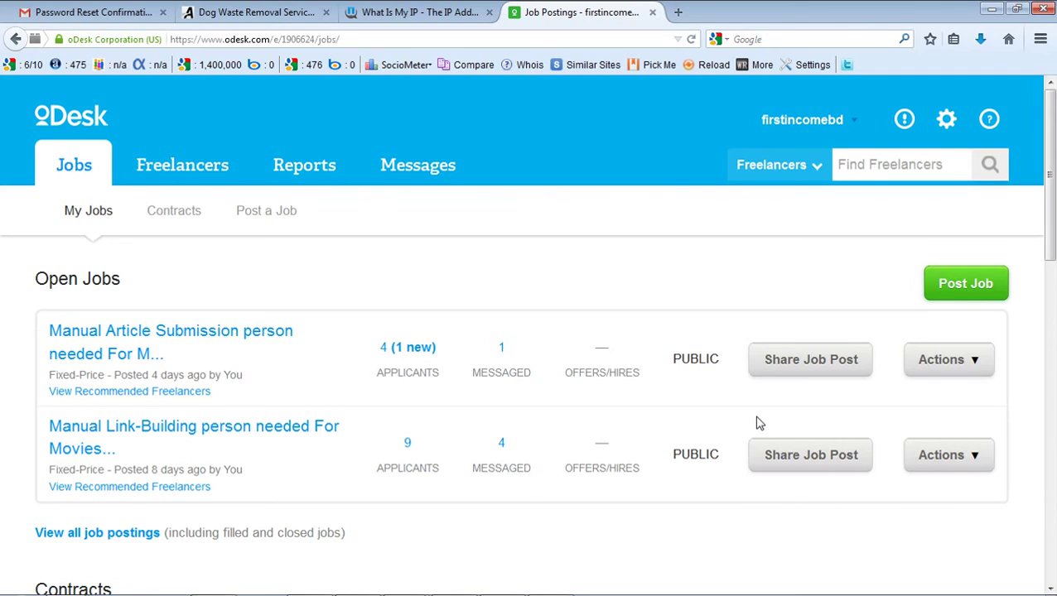
- Scroll over the Manual Article Submission and Manual Link-Building jobs, then open the Messages inbox
scroll(556, 292, down, 3)
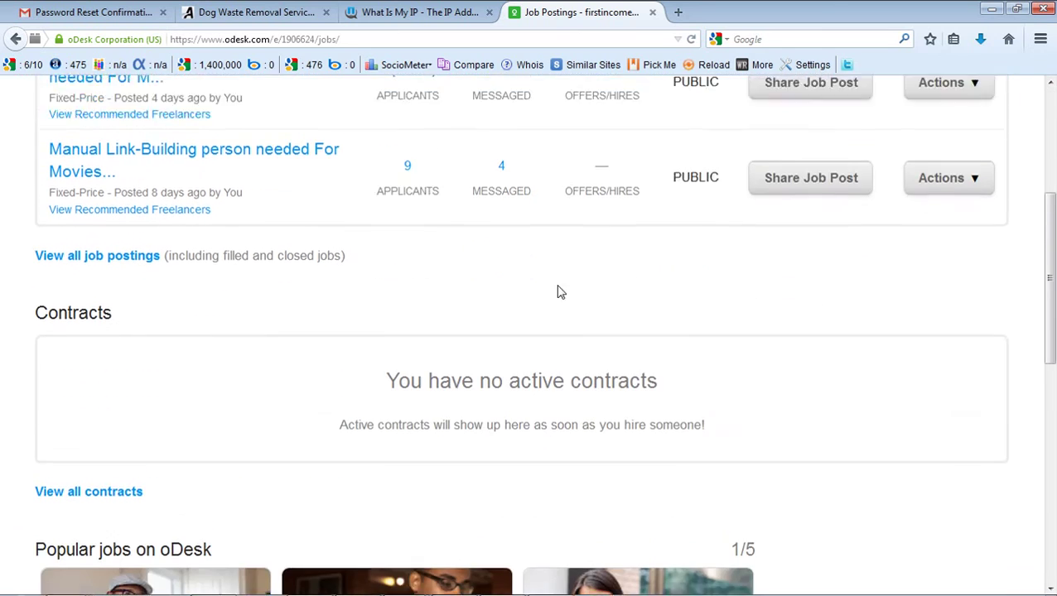
scroll(484, 314, up, 3)
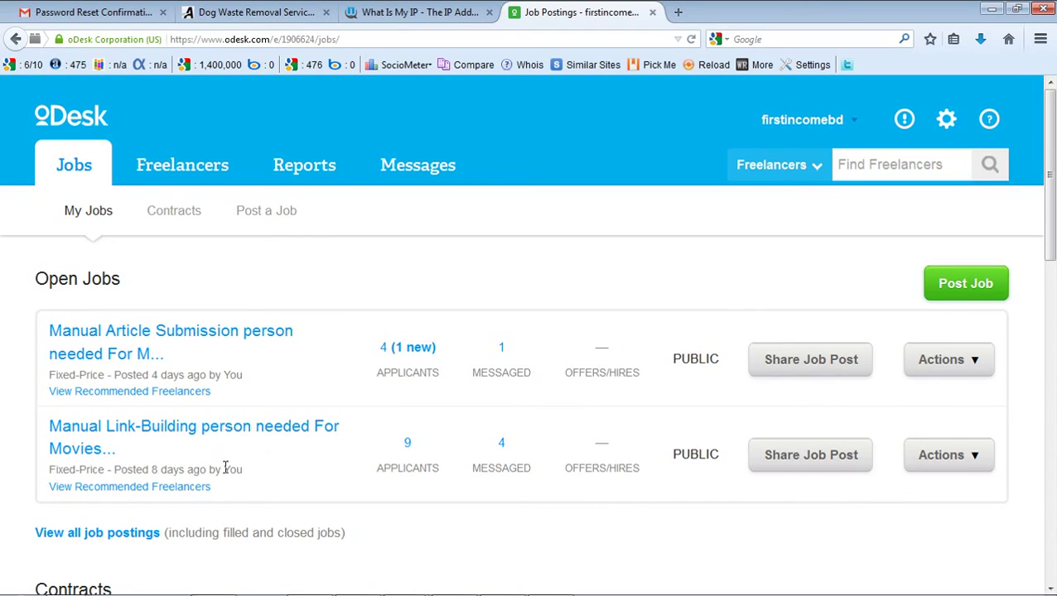
click(397, 176)
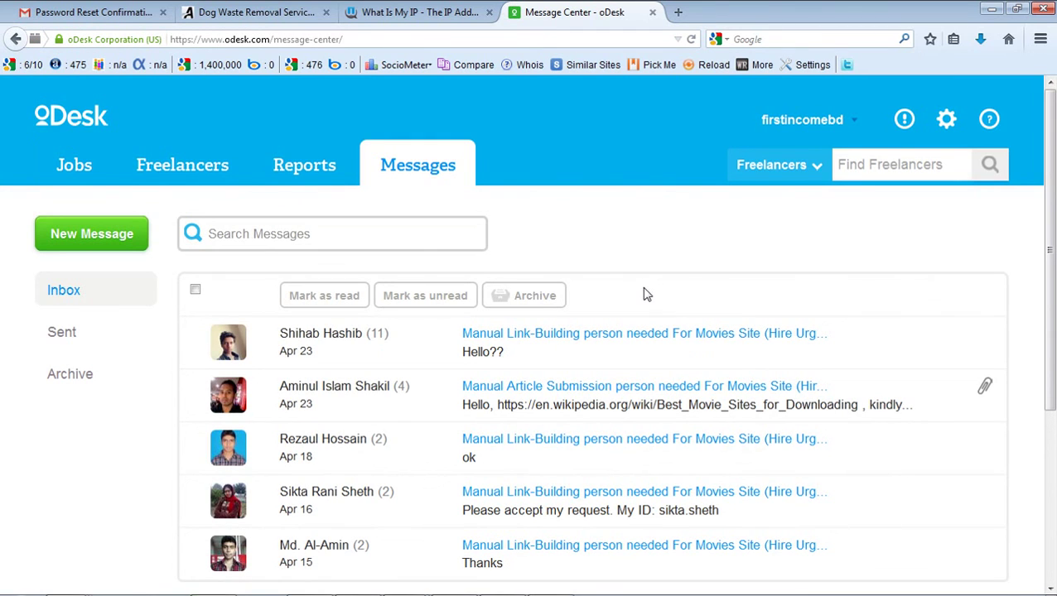
- Scroll through the oDesk inbox of applicant conversations for the movie-site jobs
scroll(345, 161, down, 3)
scroll(365, 371, up, 1)
scroll(365, 370, up, 3)
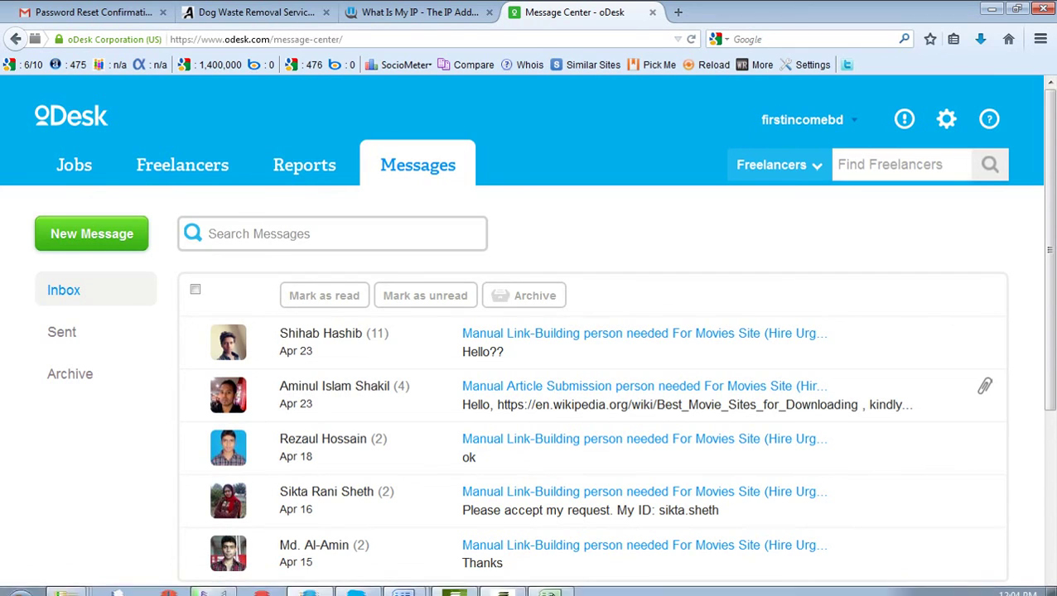
- Bring up the Camtasia recorder's controls from the taskbar, then hide them again
mouse_move(511, 582)
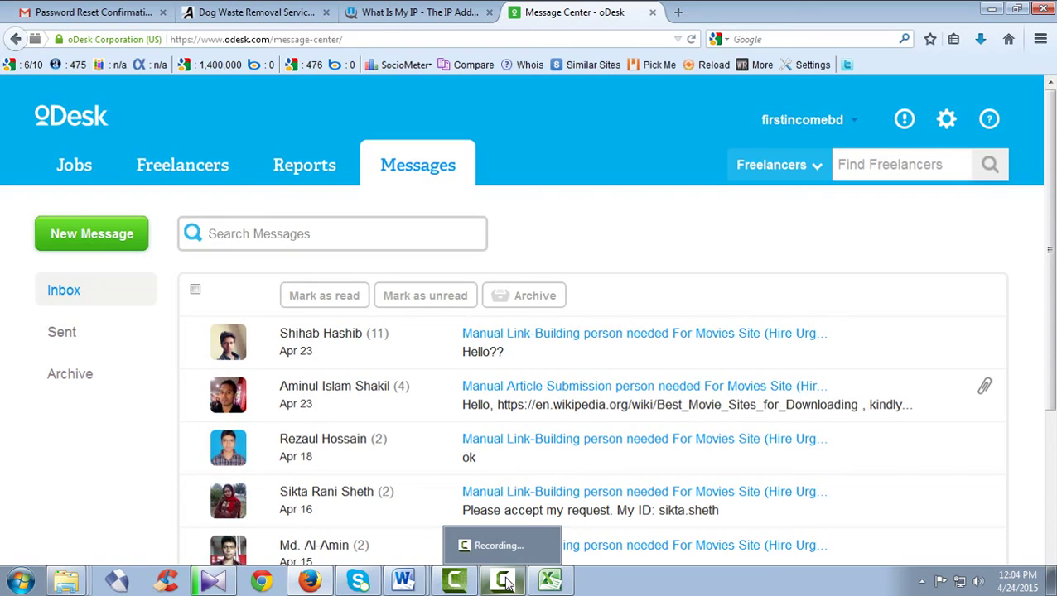
click(509, 582)
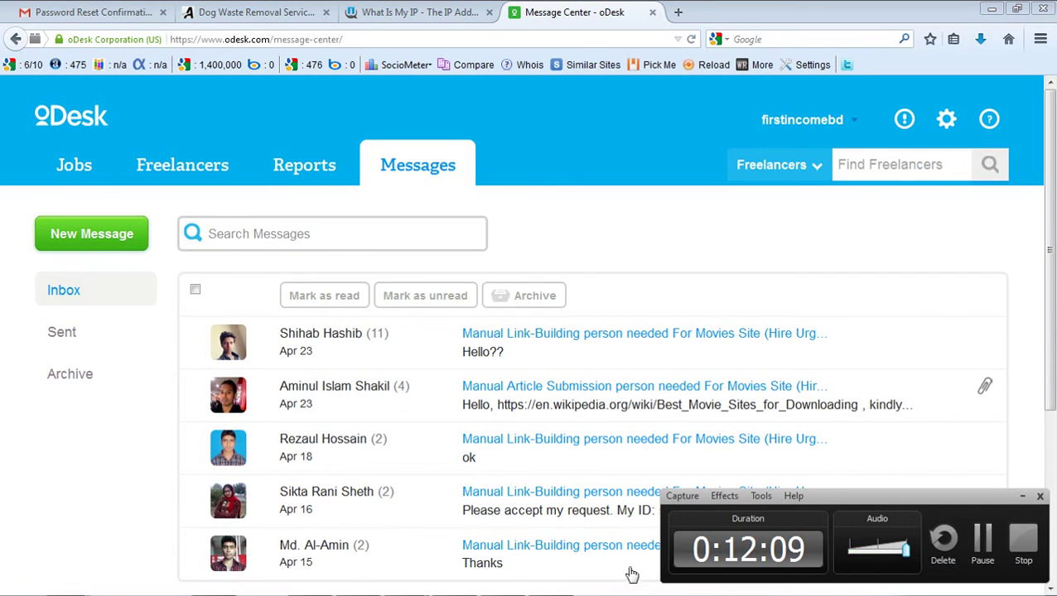
click(1024, 498)
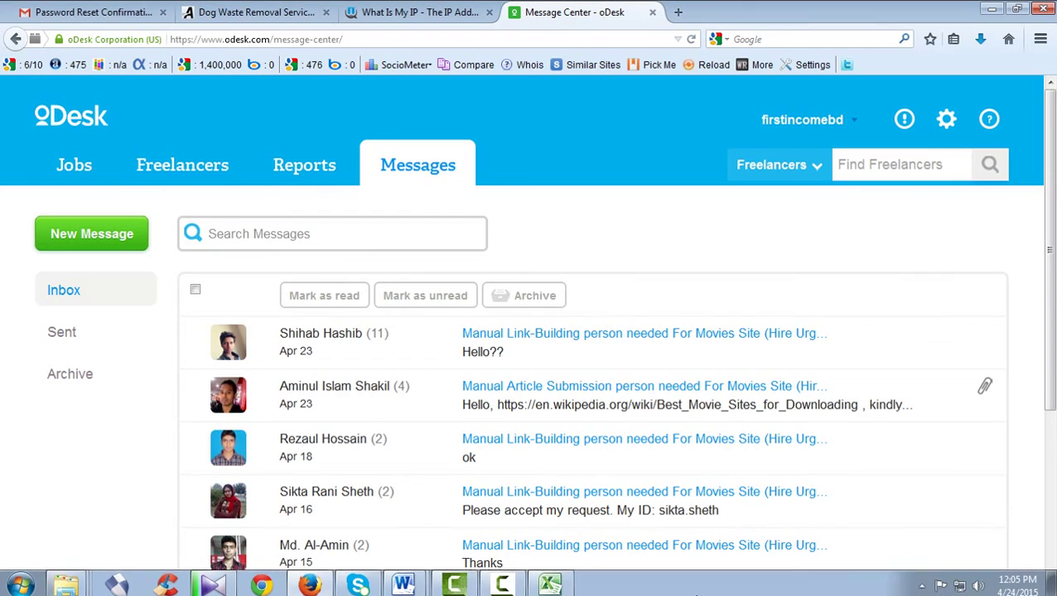
- Switch to 'FOR MORE TUTORIELS JUST VISIT THIS.docx', underline the Mobile line and select the Skype id
mouse_move(405, 585)
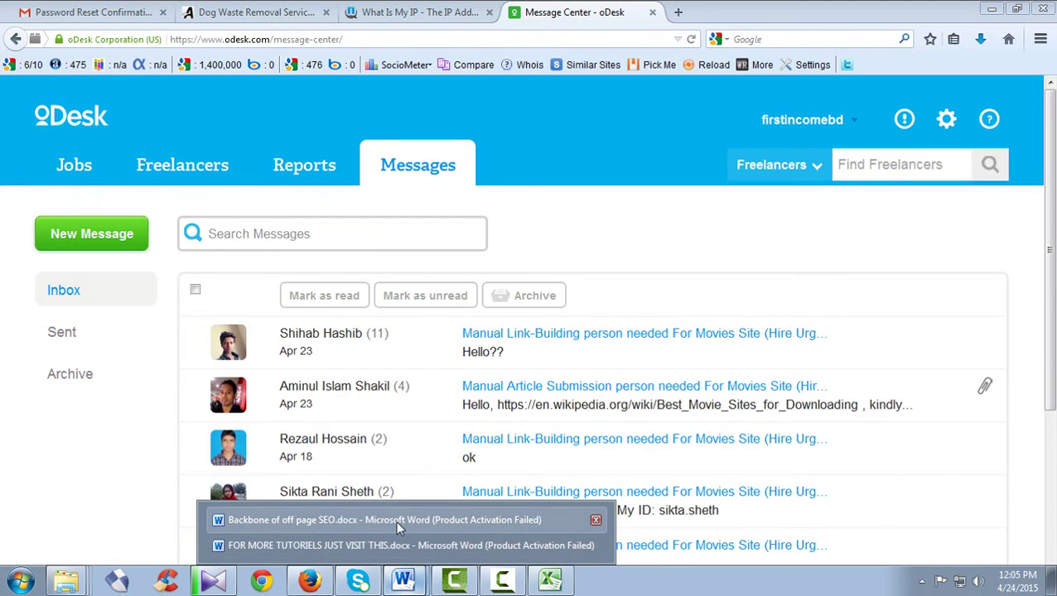
click(404, 543)
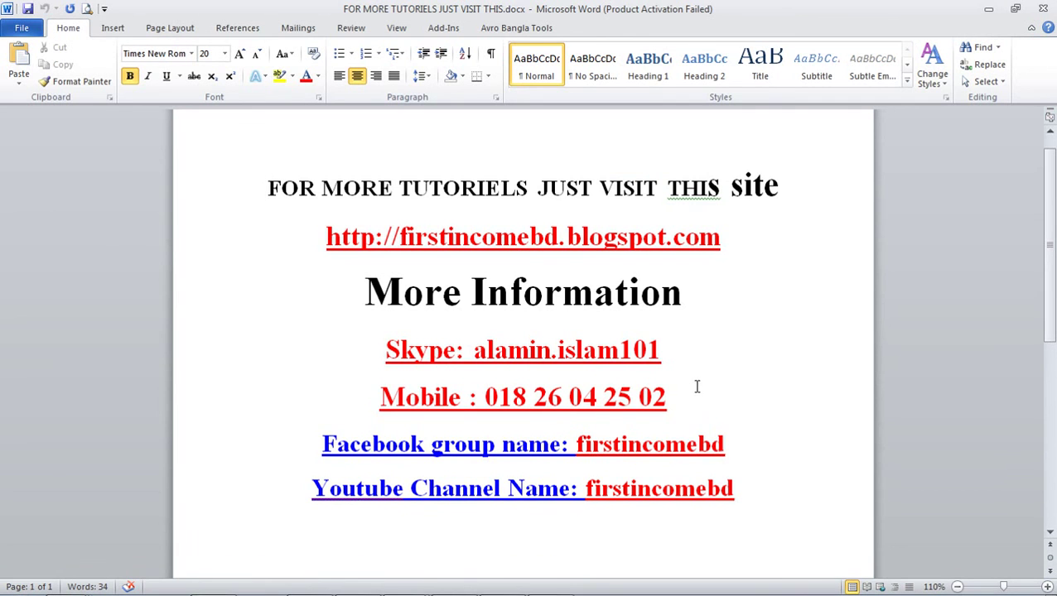
drag(681, 397, 430, 396)
key(ctrl+u)
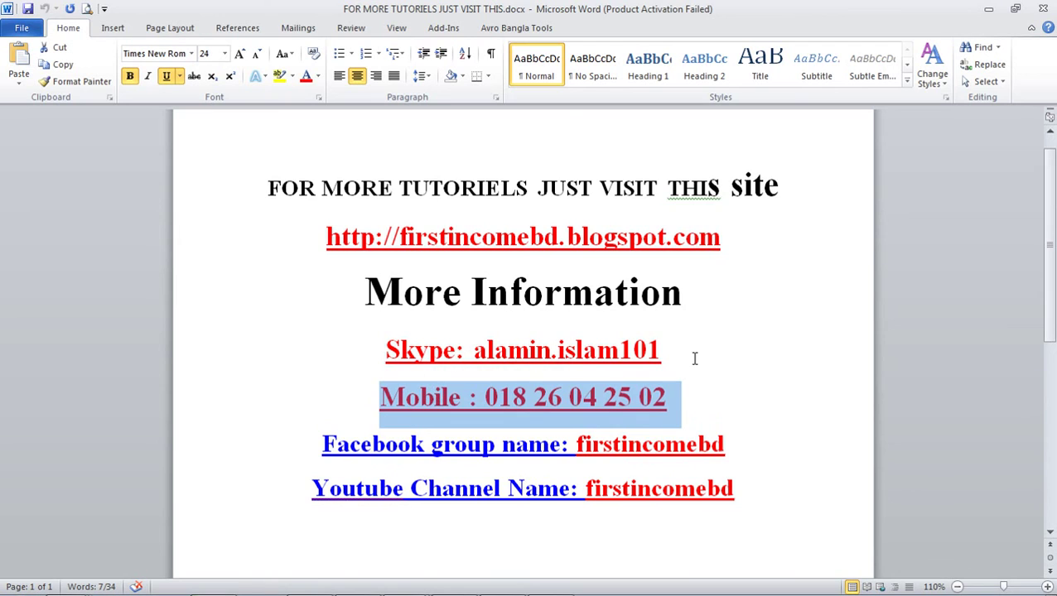
drag(693, 358, 511, 356)
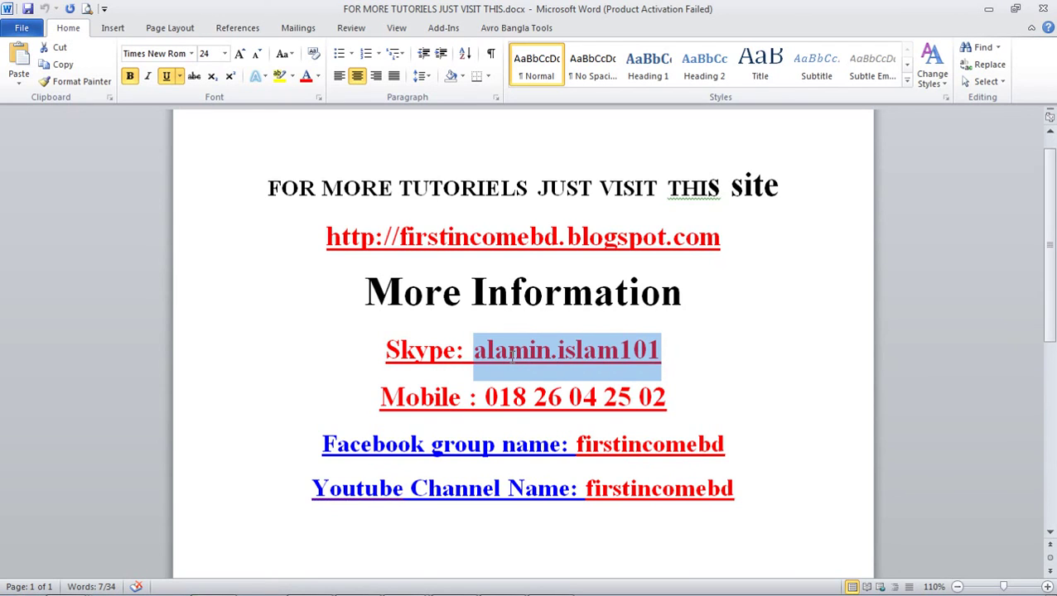
click(679, 358)
- Stop the Camtasia screen recording
mouse_move(573, 592)
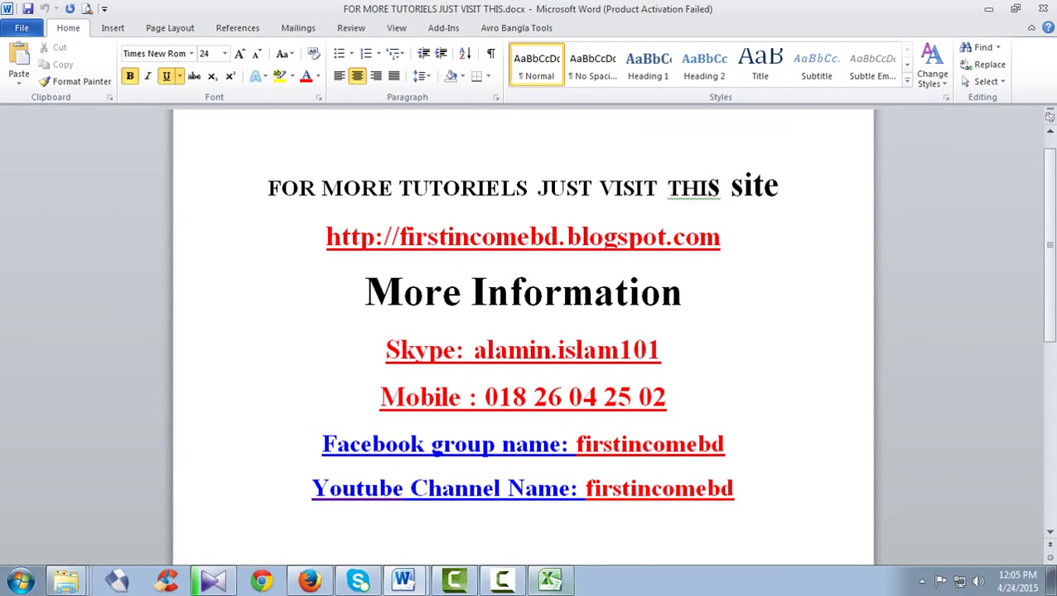
click(503, 580)
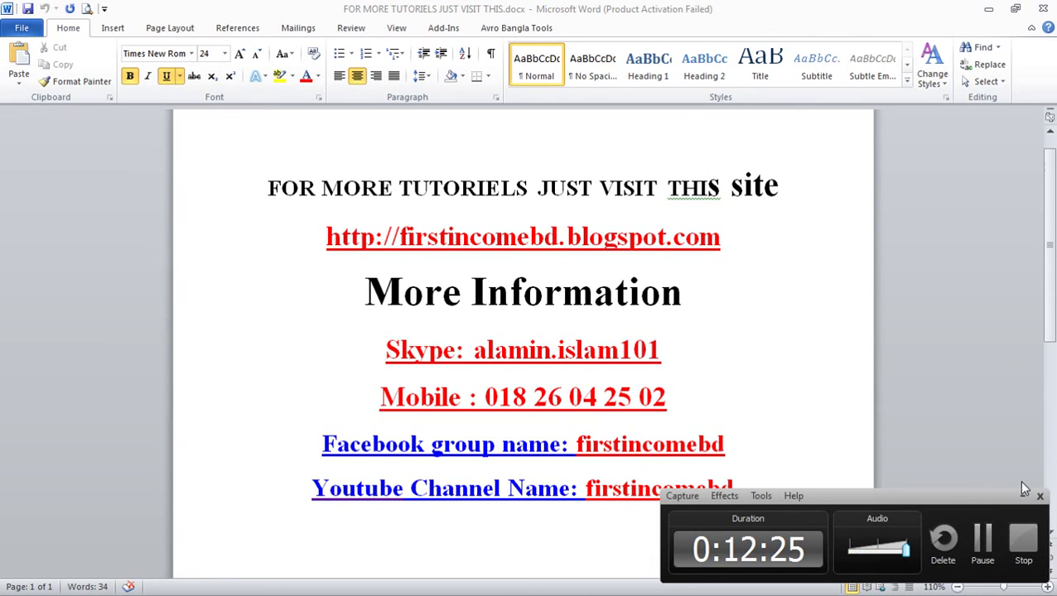
click(1027, 545)
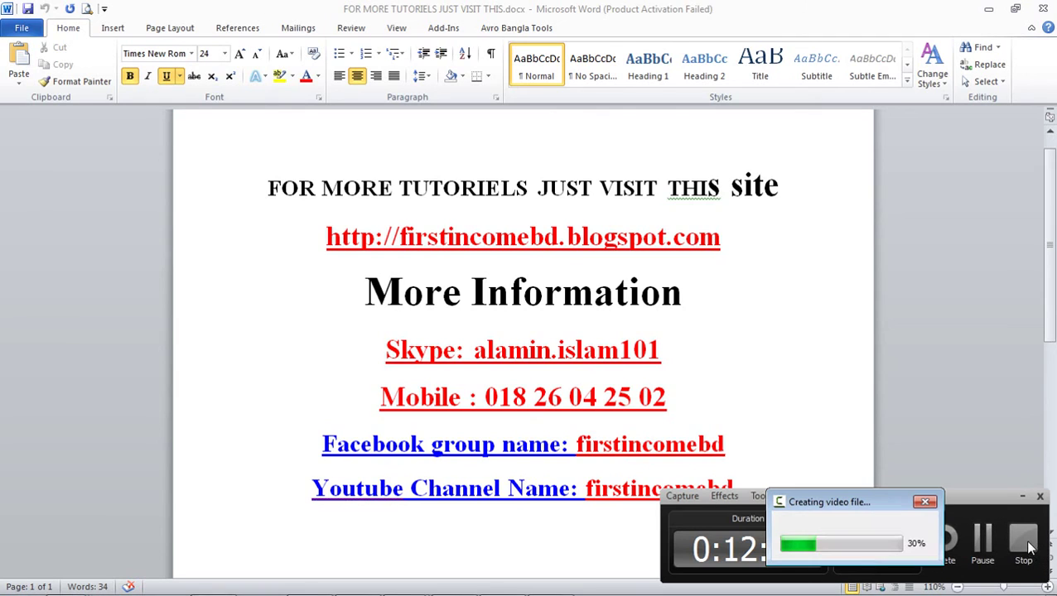